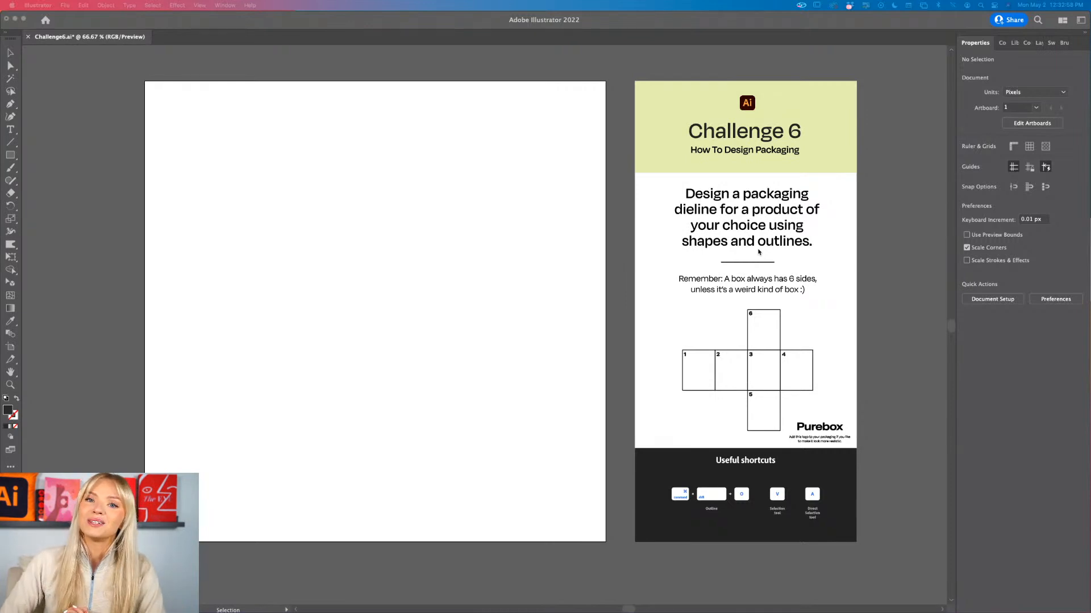
click(573, 275)
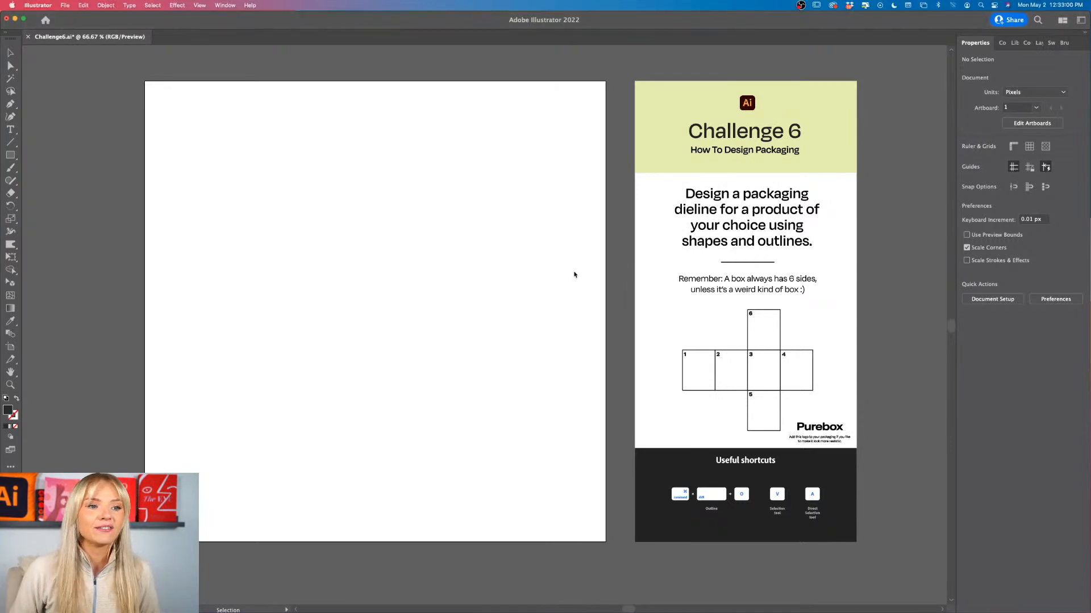
scroll(574, 275, left, 1)
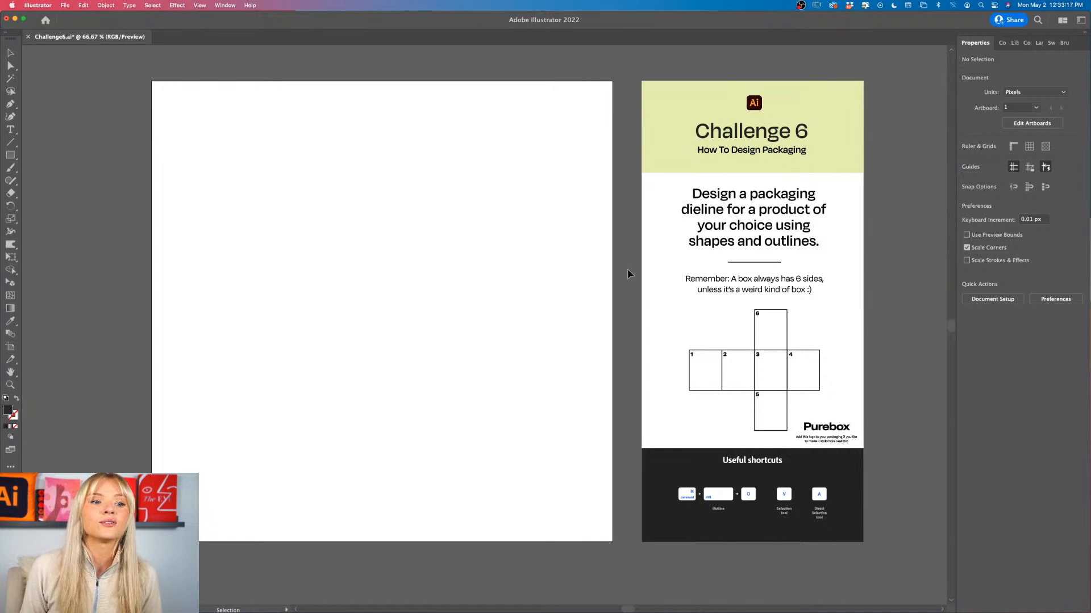
scroll(415, 269, left, 1)
scroll(414, 268, left, 1)
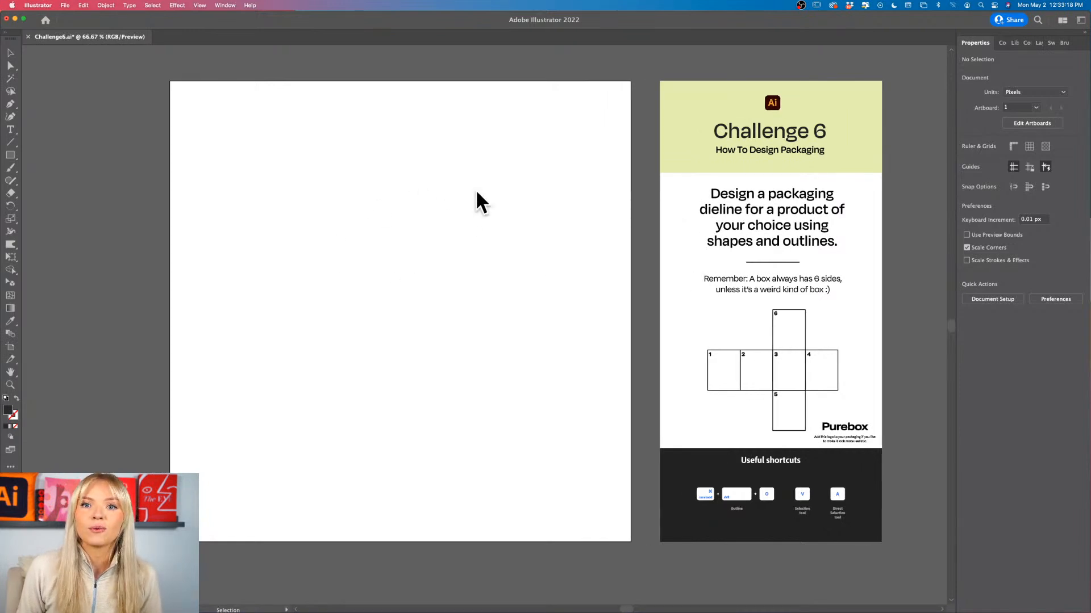
scroll(453, 289, left, 2)
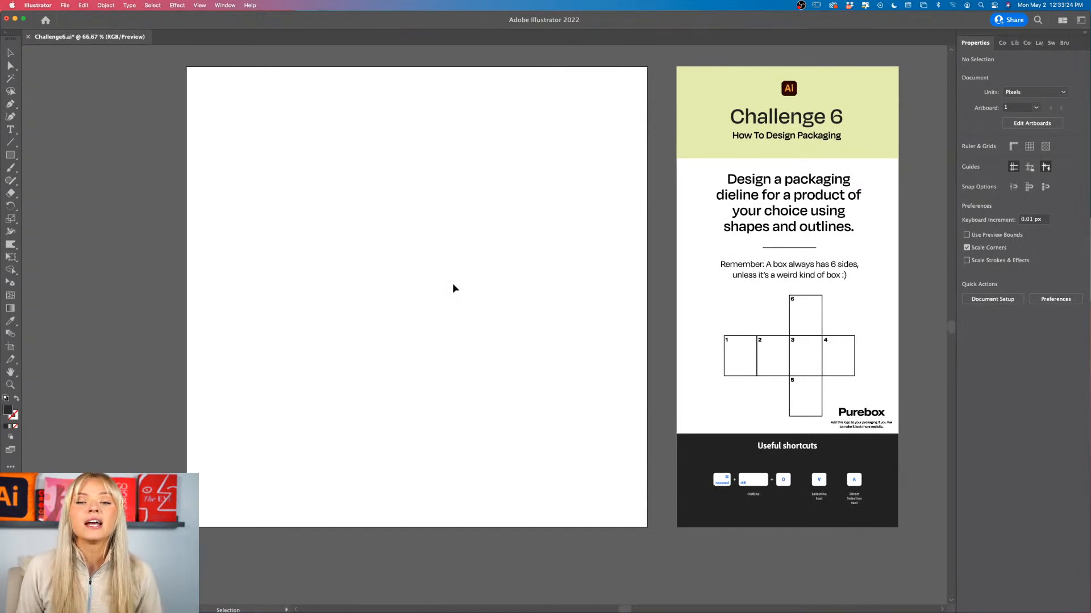
scroll(454, 288, down, 1)
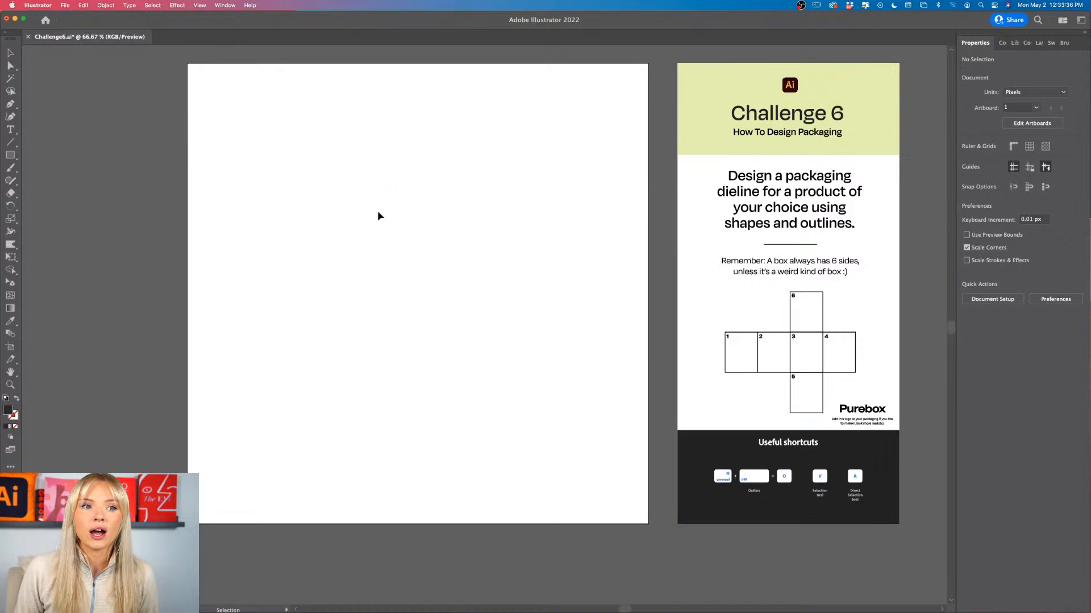
scroll(359, 348, left, 2)
scroll(359, 348, up, 1)
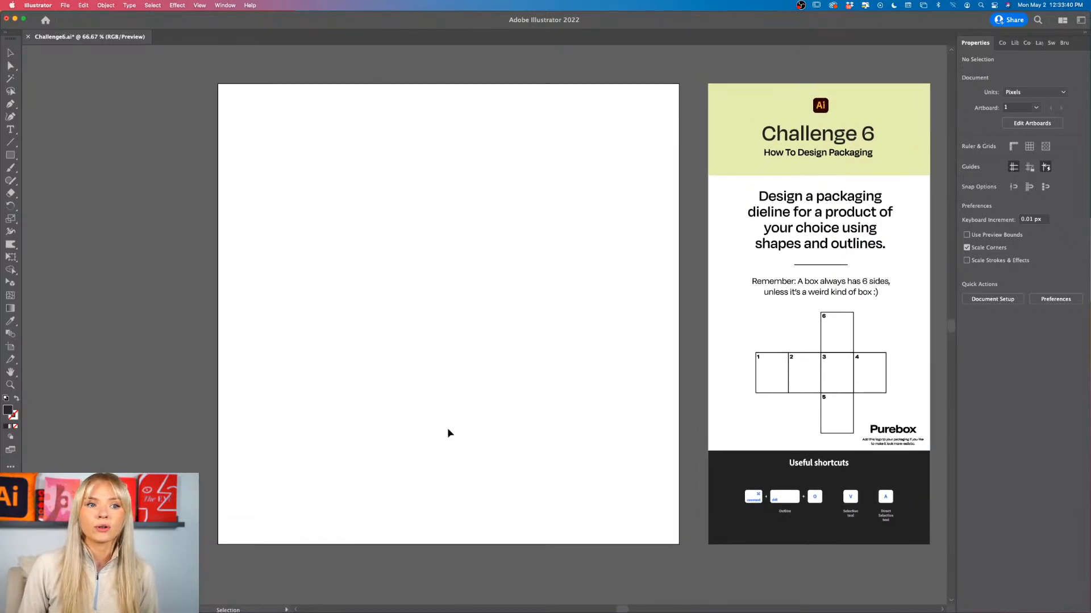
scroll(469, 371, left, 2)
scroll(470, 371, right, 2)
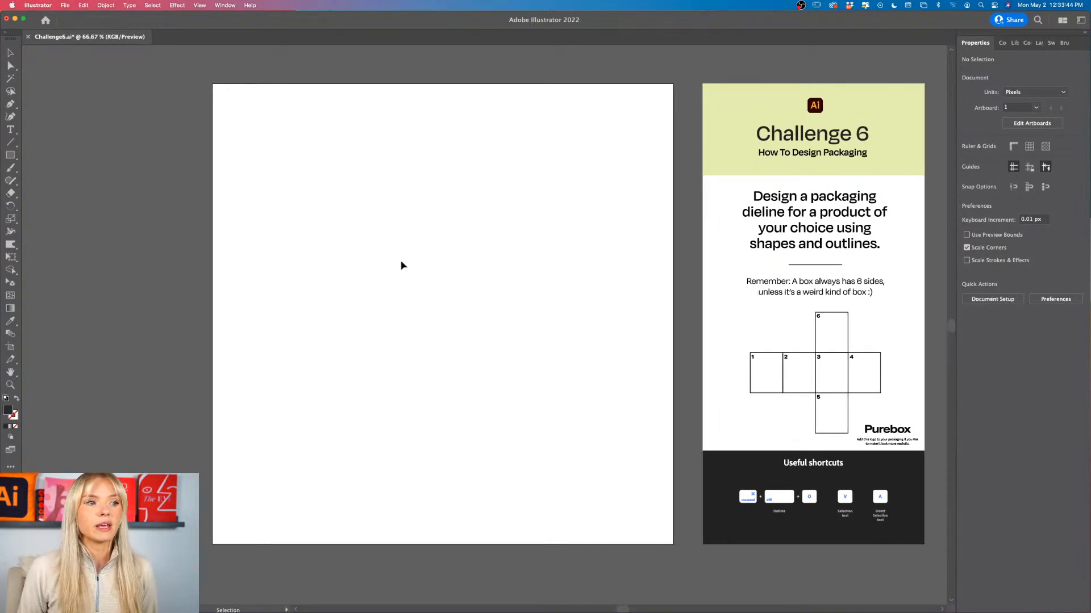
Step: Widen the blank artboard by extending its left edge outward with the Artboard tool, leaving its height as is
click(11, 346)
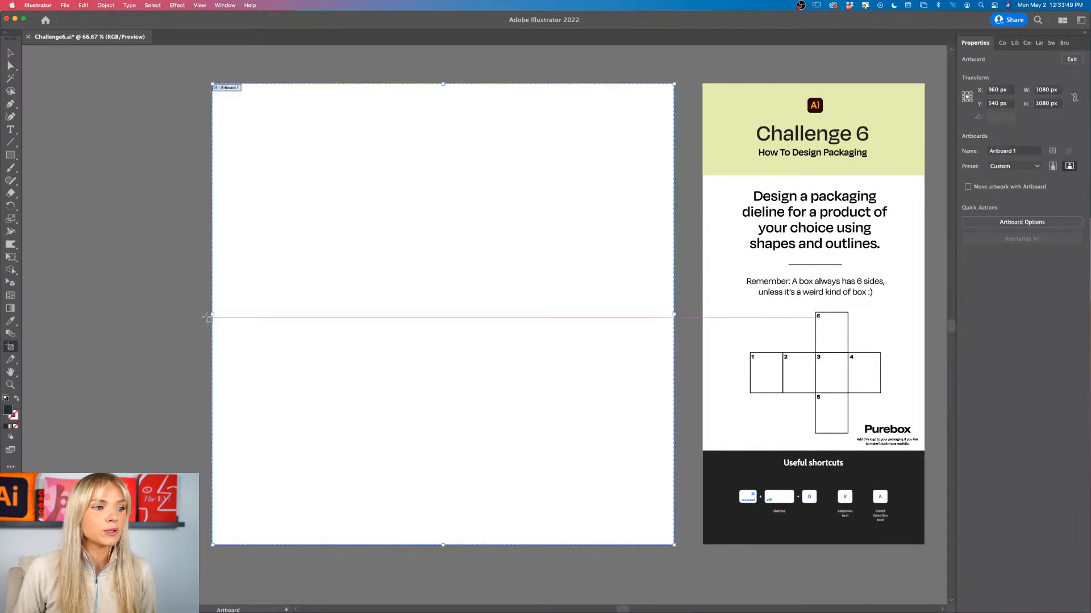
drag(208, 319, 40, 317)
click(11, 53)
scroll(199, 217, left, 5)
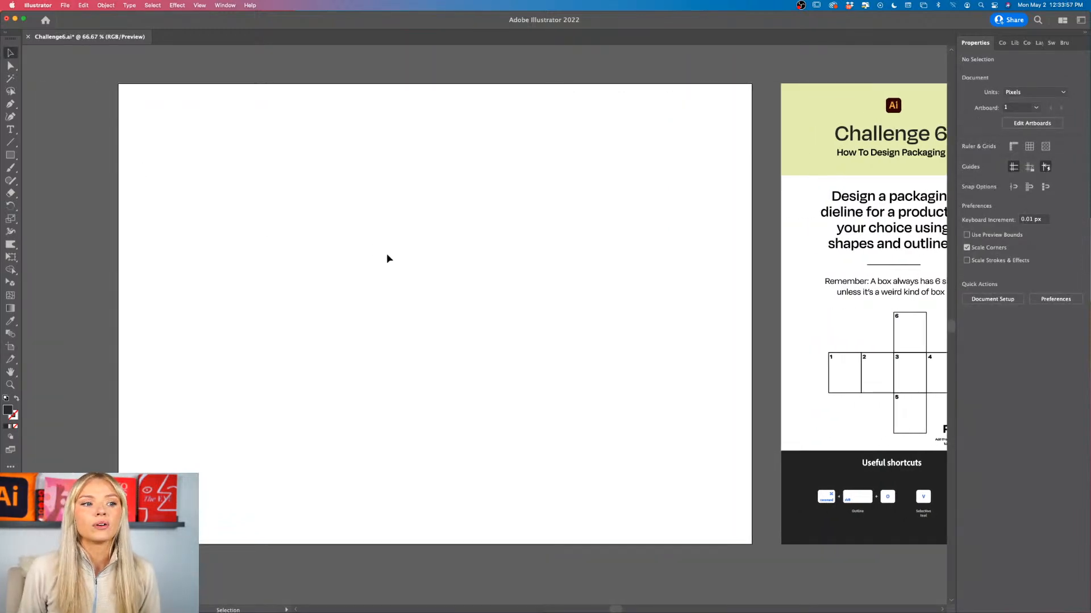
scroll(387, 255, right, 1)
scroll(386, 255, right, 4)
scroll(387, 255, left, 3)
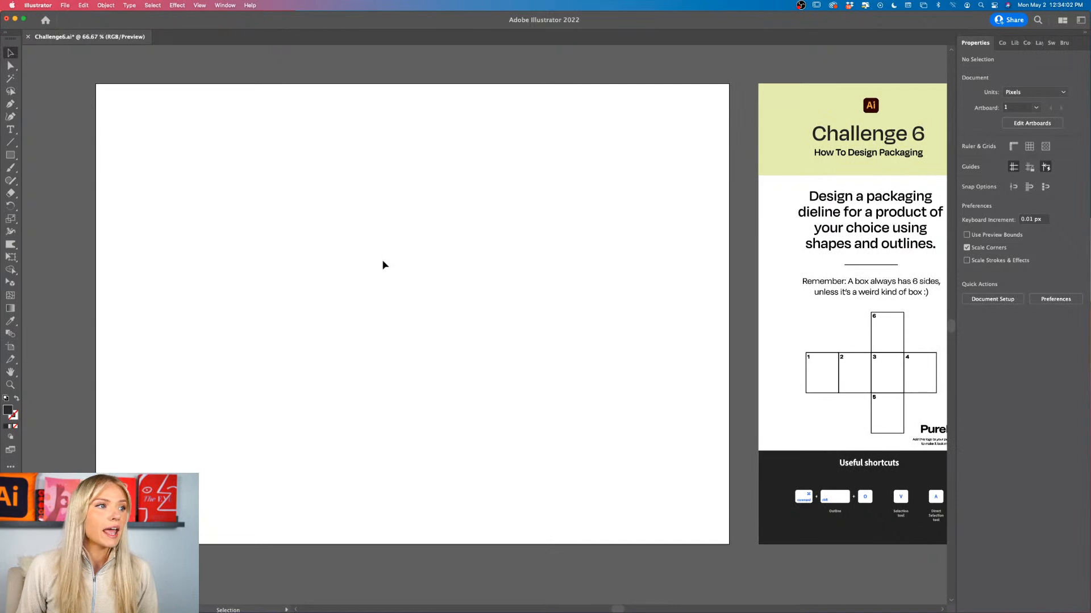
Step: Set the preference units to inches for general and stroke, and points for type
click(39, 5)
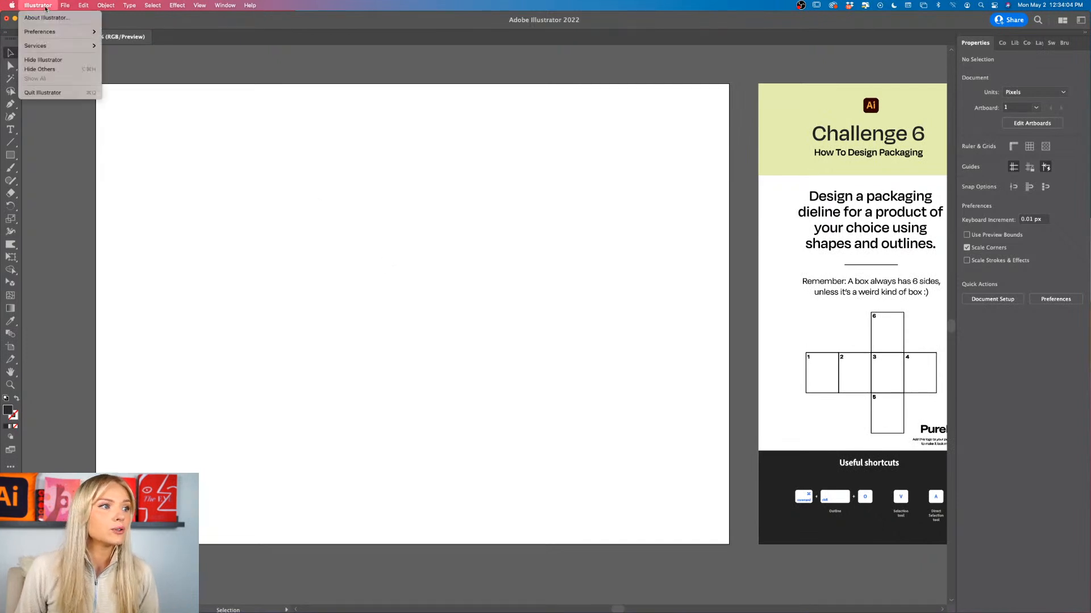
mouse_move(51, 31)
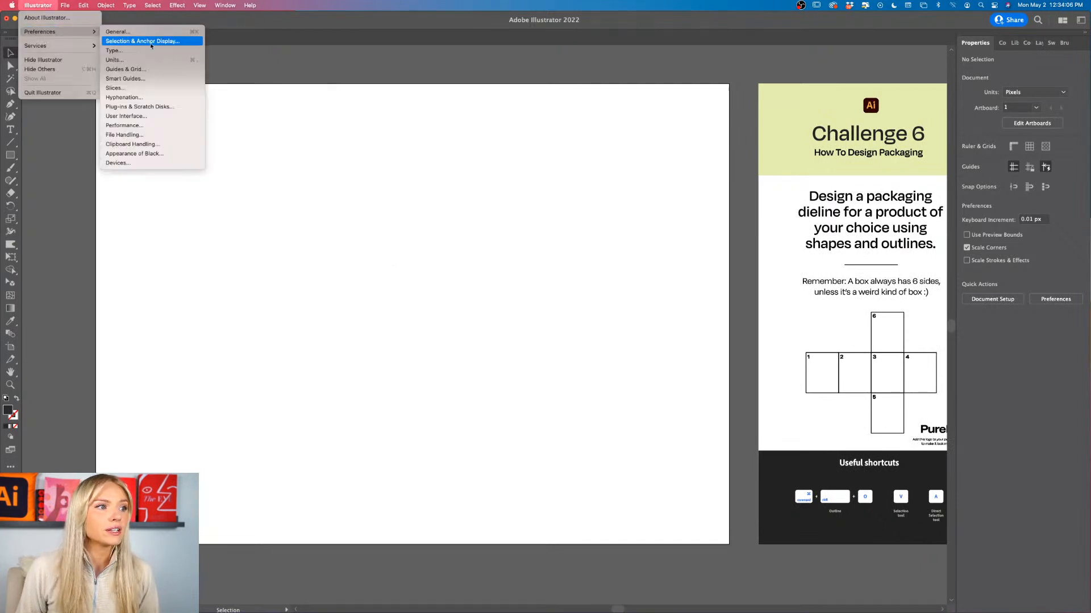
click(151, 61)
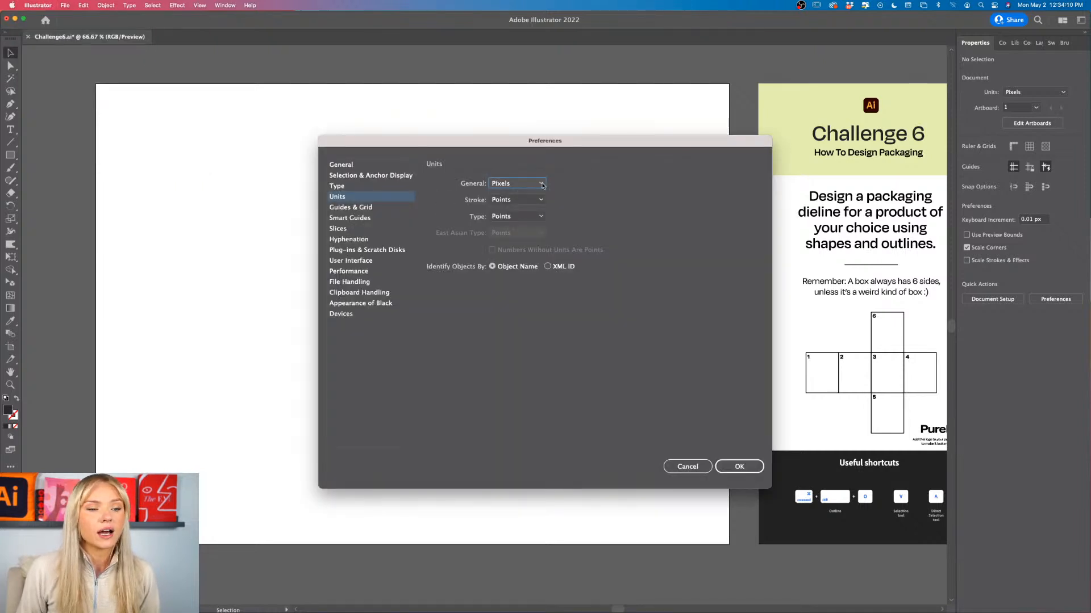
click(542, 185)
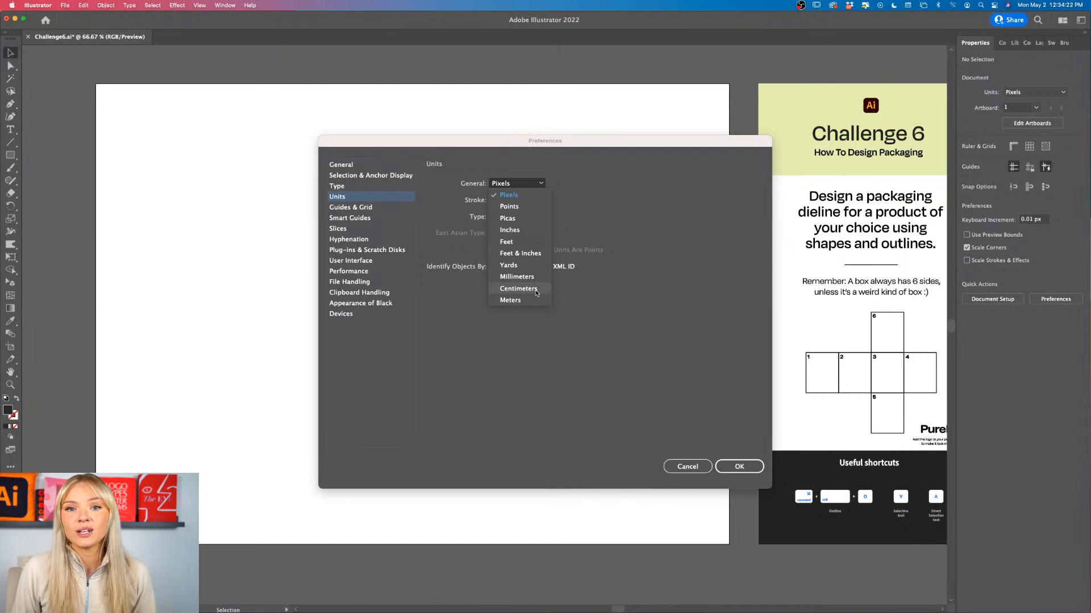
click(526, 233)
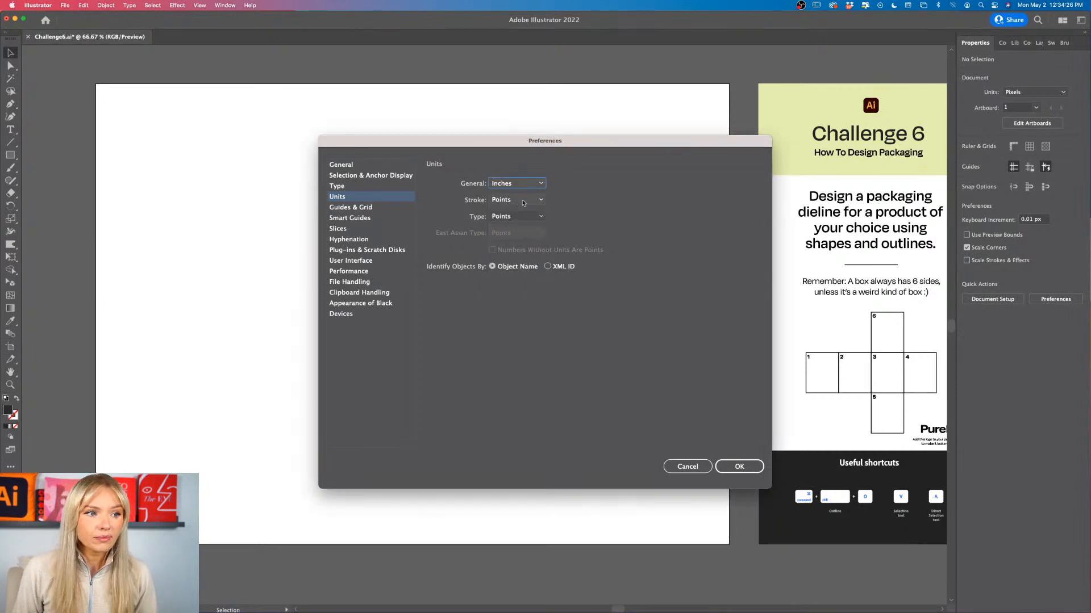
click(518, 203)
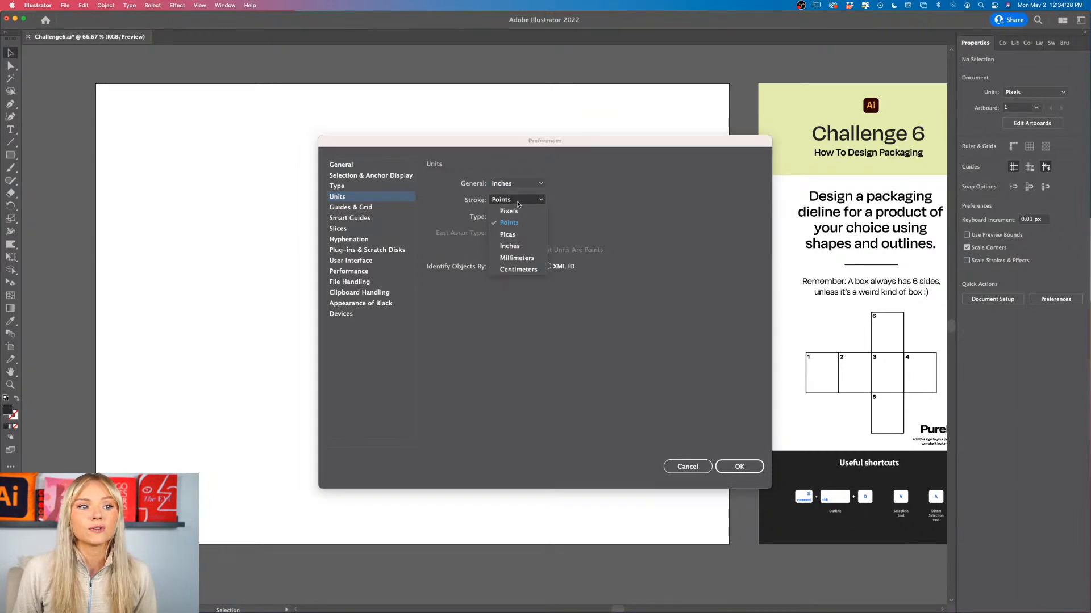
click(522, 246)
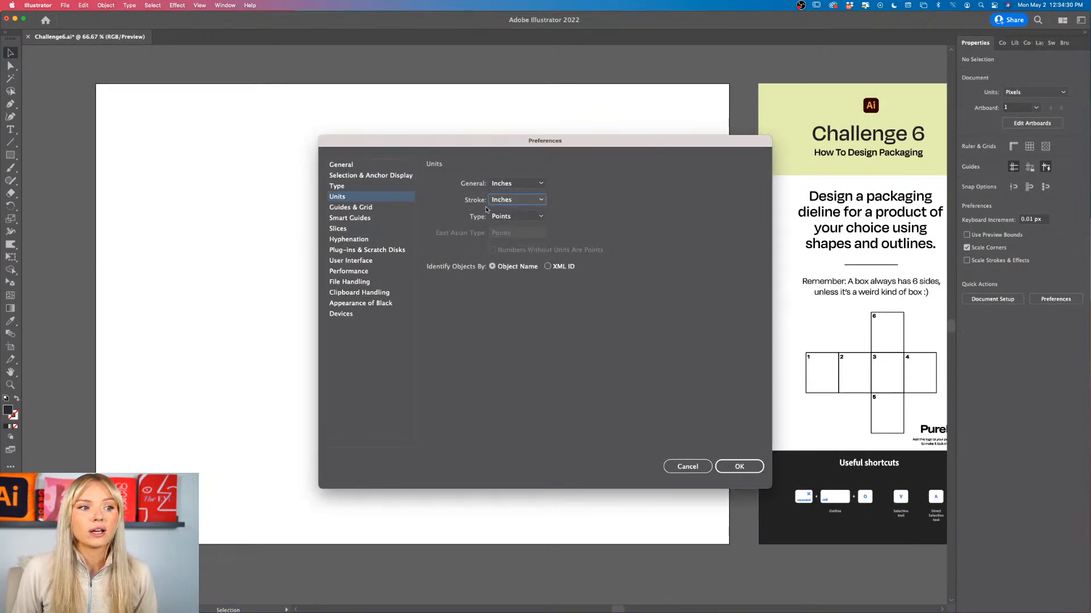
click(522, 218)
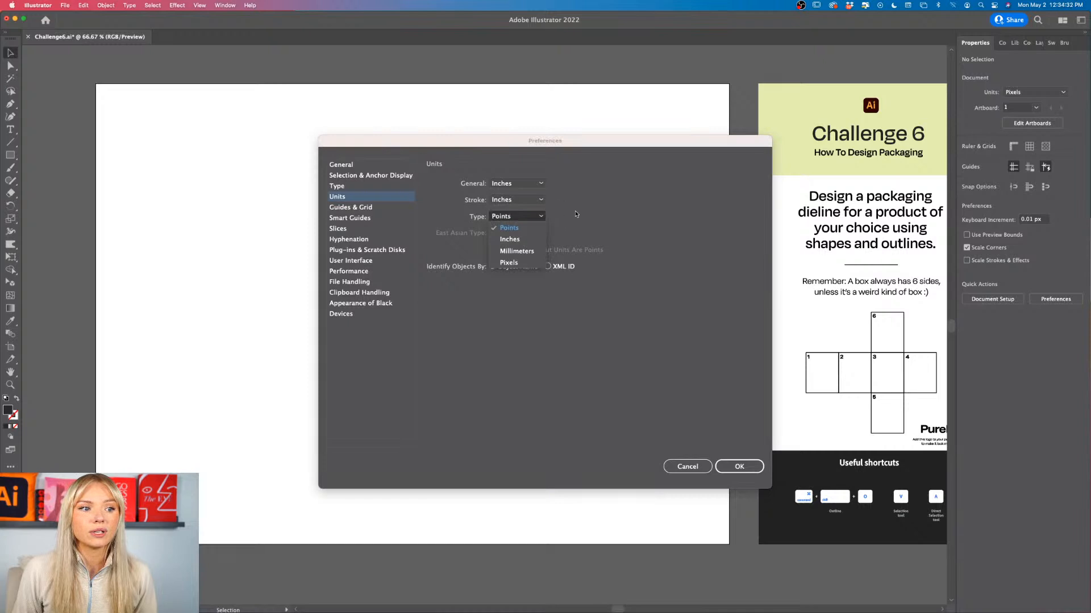
click(525, 241)
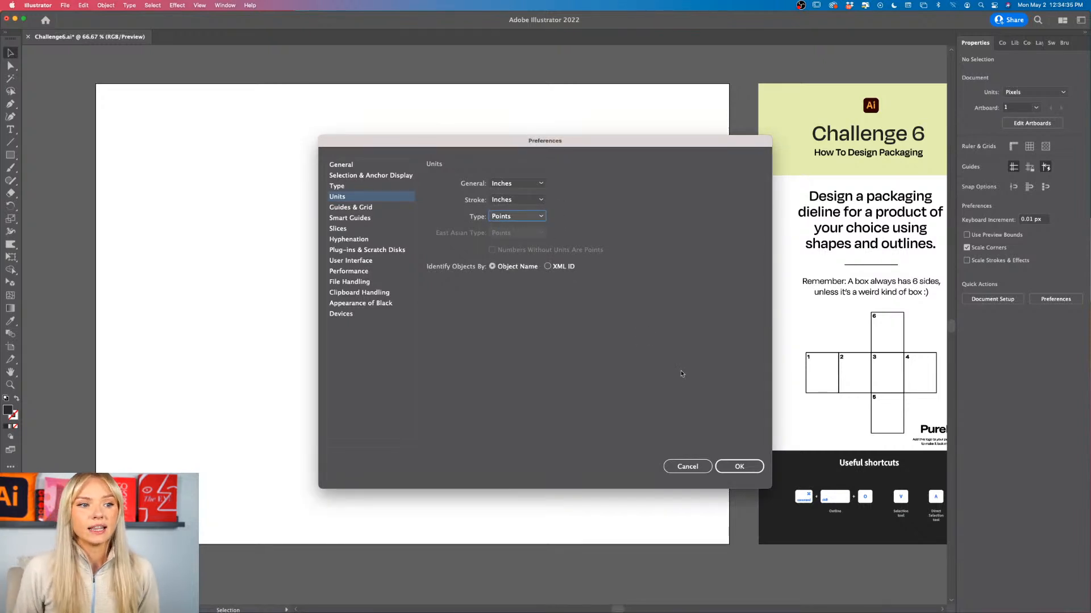
click(754, 465)
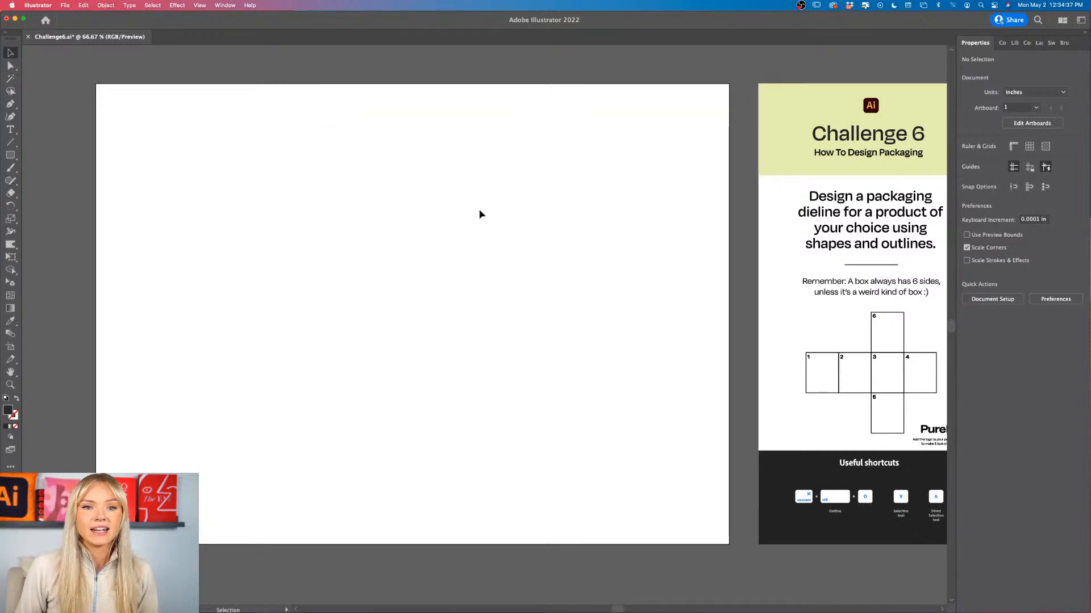
Step: Create a rectangle 3 in wide and 5 in high near the middle of the blank artboard
click(10, 155)
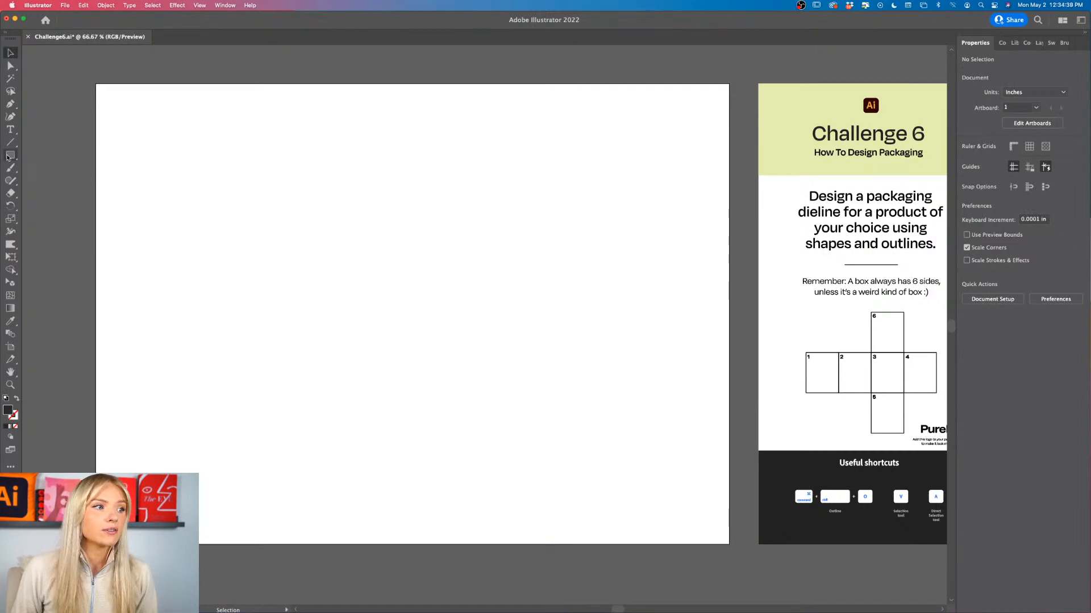
click(401, 208)
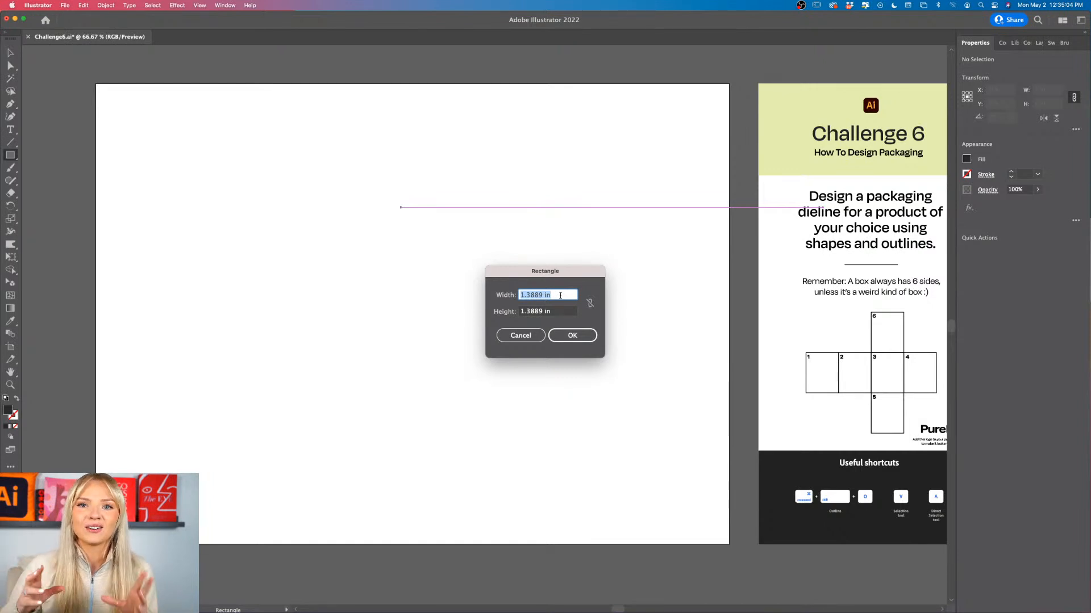
text(3)
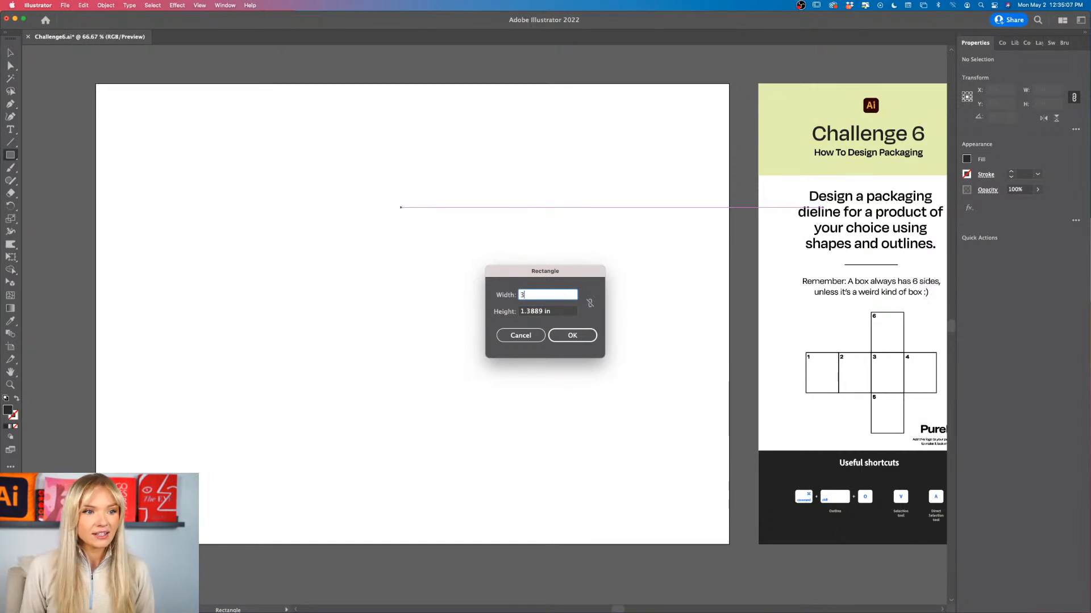
triple_click(567, 314)
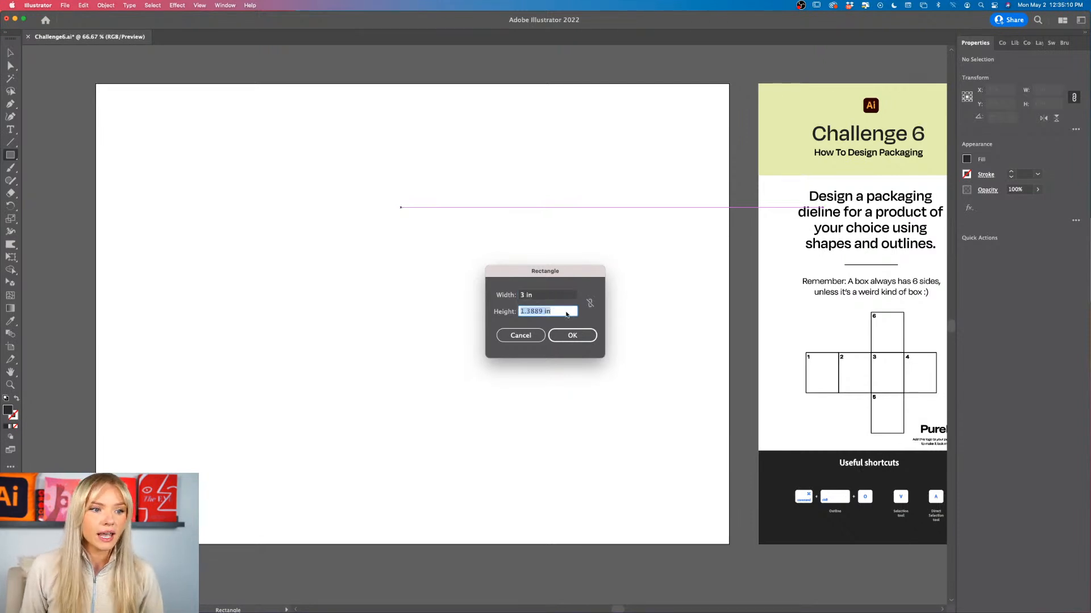
text(5)
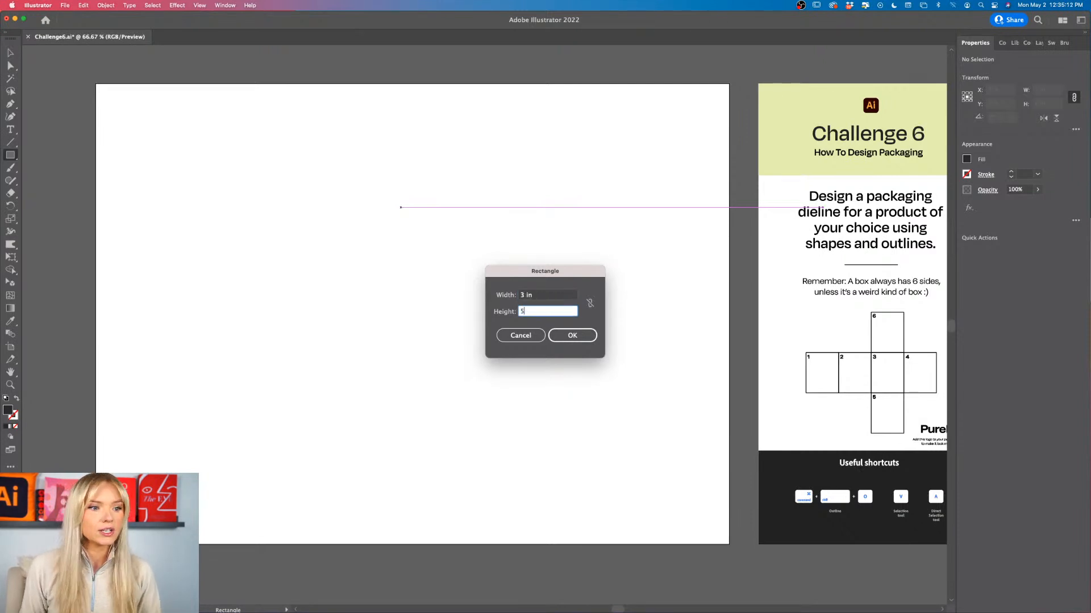
key(Return)
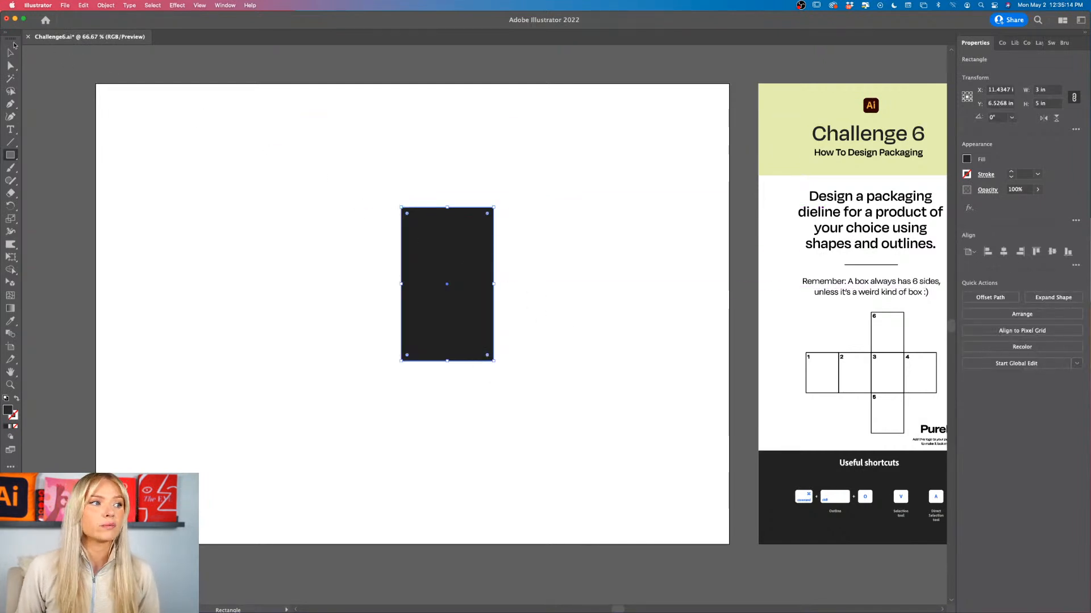
Step: Move the rectangle slightly right and down, to about X 12.57 in and Y 7.19 in, and deselect it
click(9, 53)
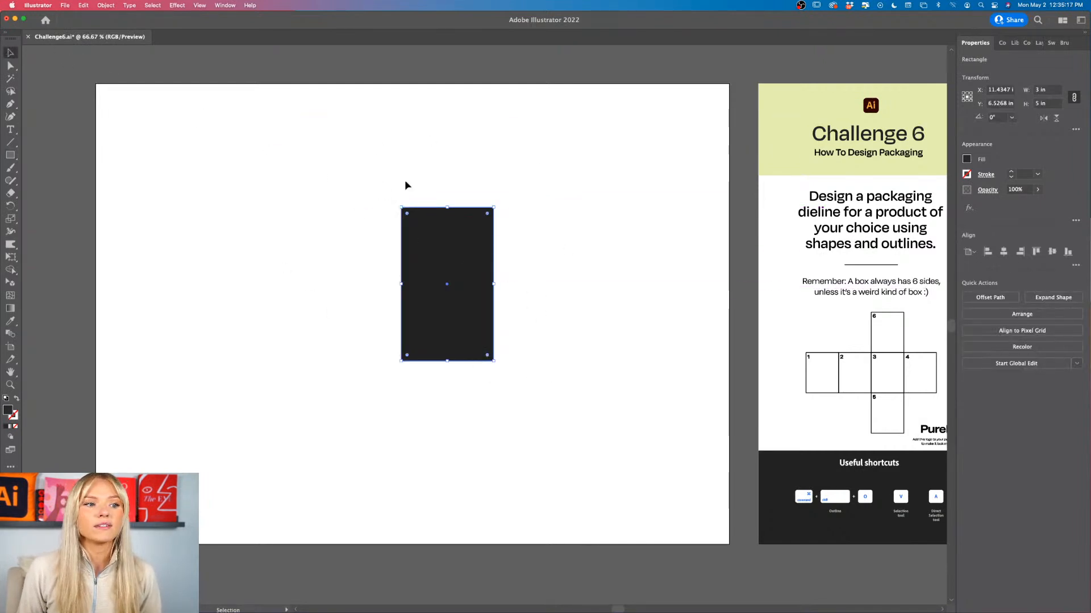
drag(438, 239, 474, 260)
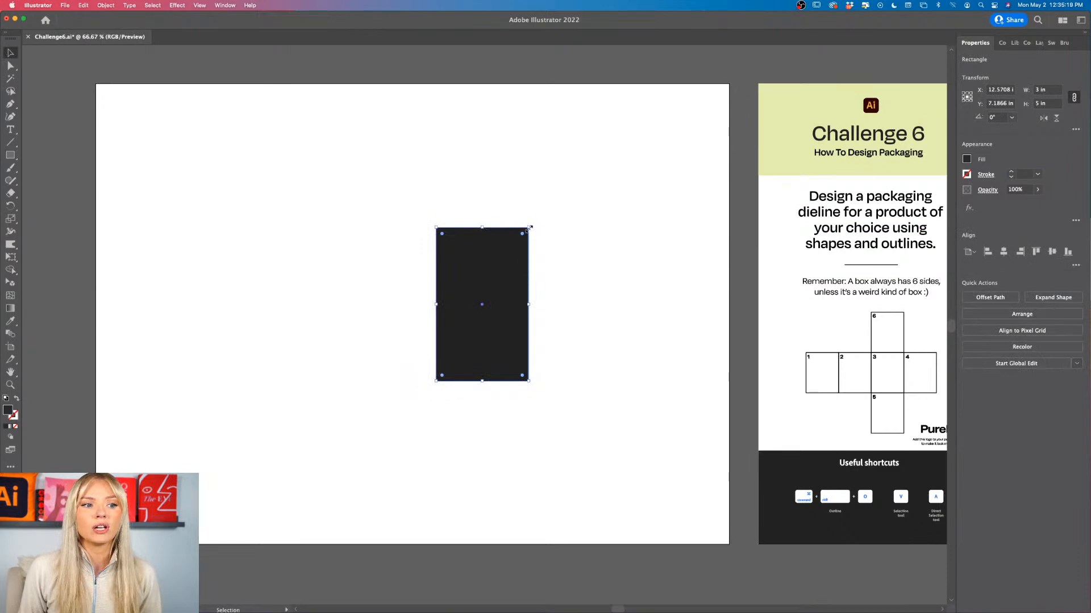
click(577, 289)
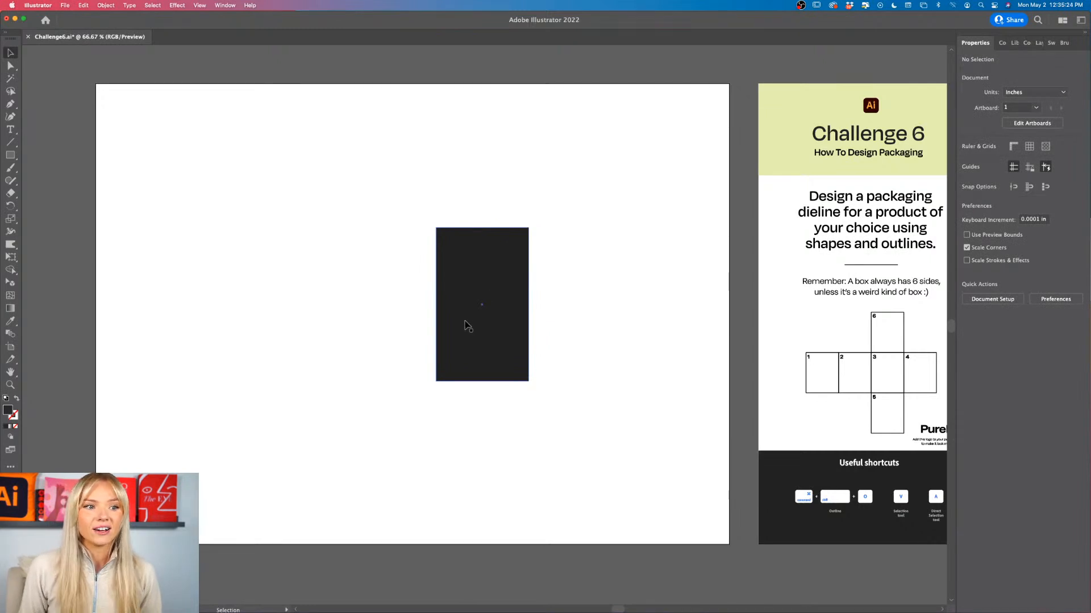
Step: Swap the rectangle's fill and stroke so it has no fill and a dark outline
click(17, 402)
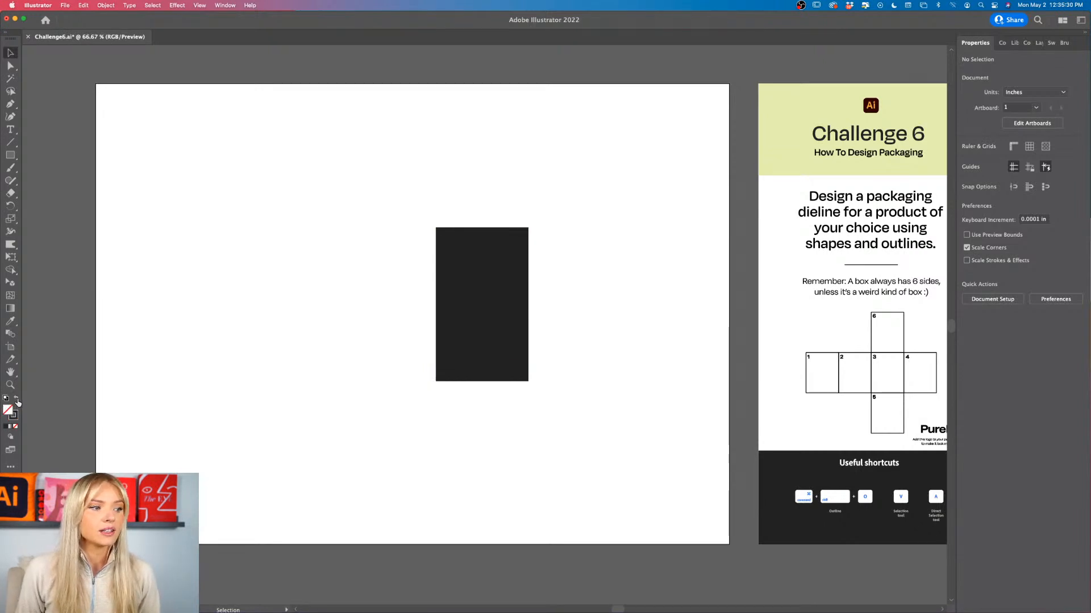
click(455, 361)
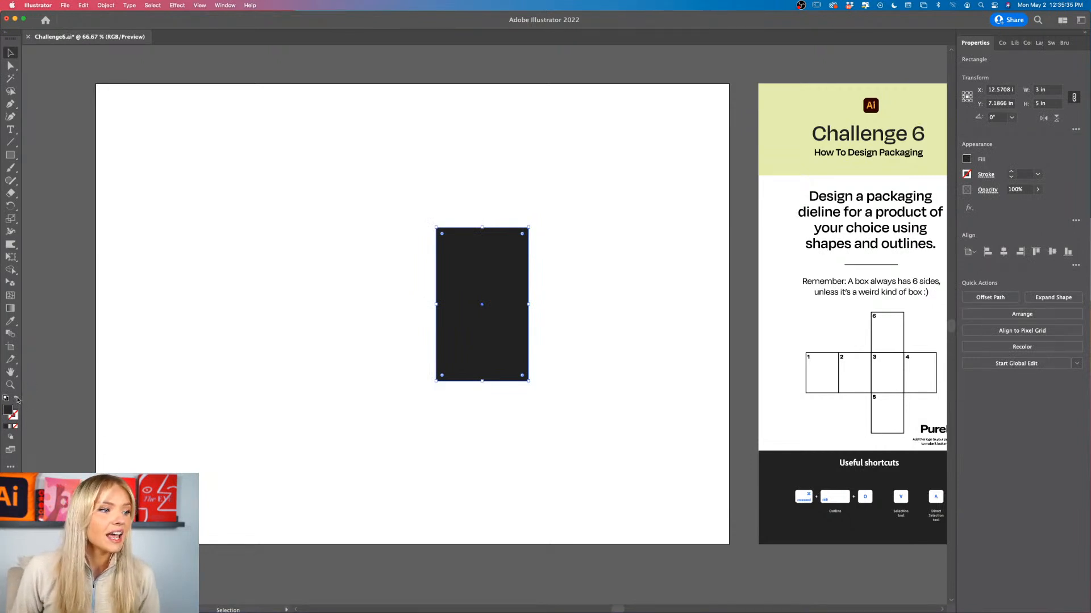
click(16, 398)
click(554, 344)
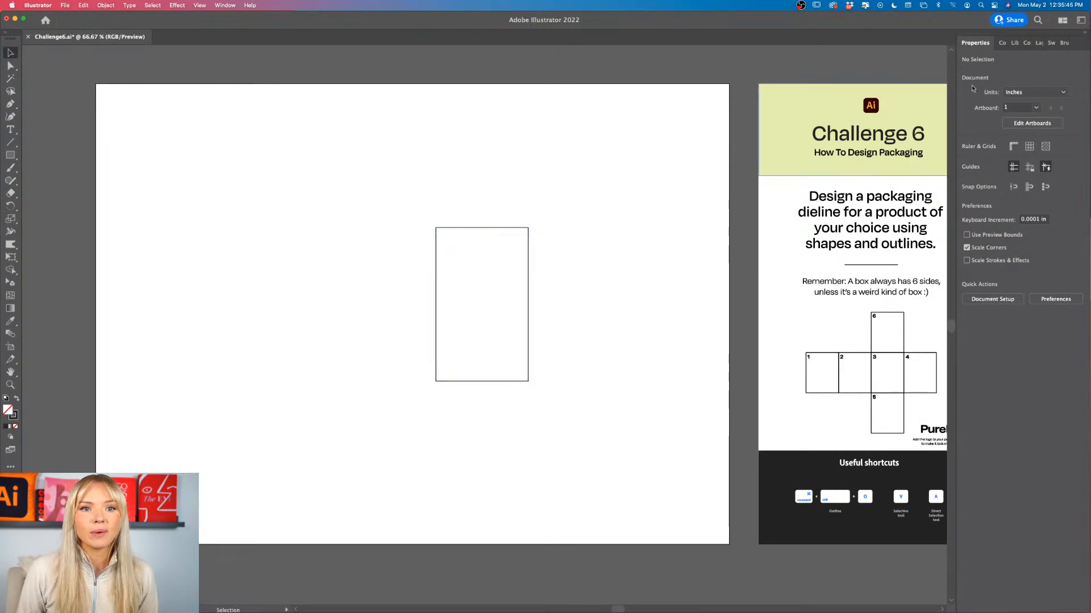
Step: Rename Layer 1 as Dieline
click(1039, 43)
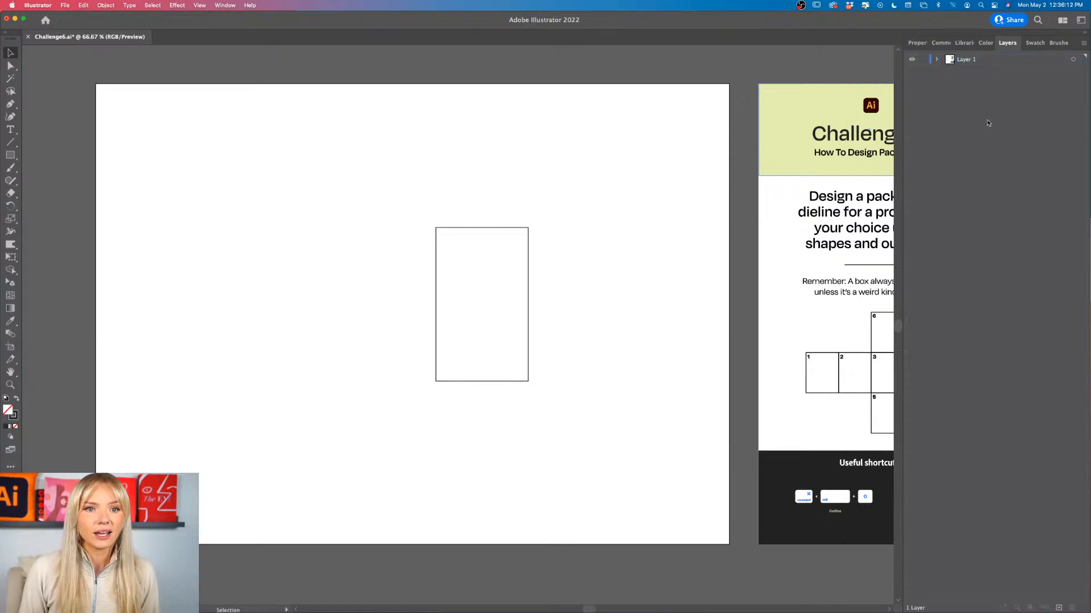
double_click(965, 60)
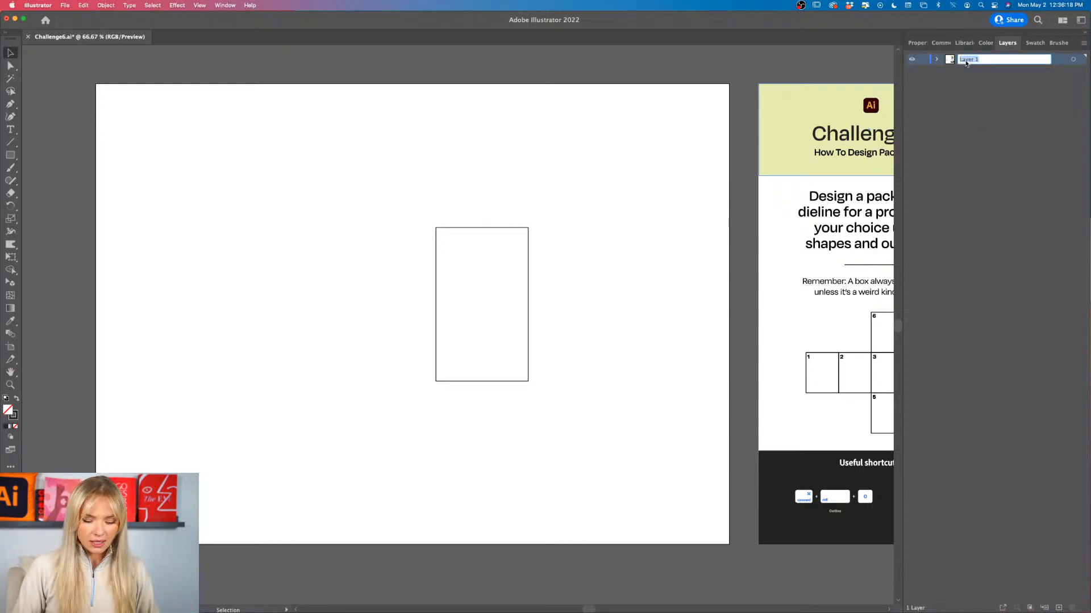
text(Dieline)
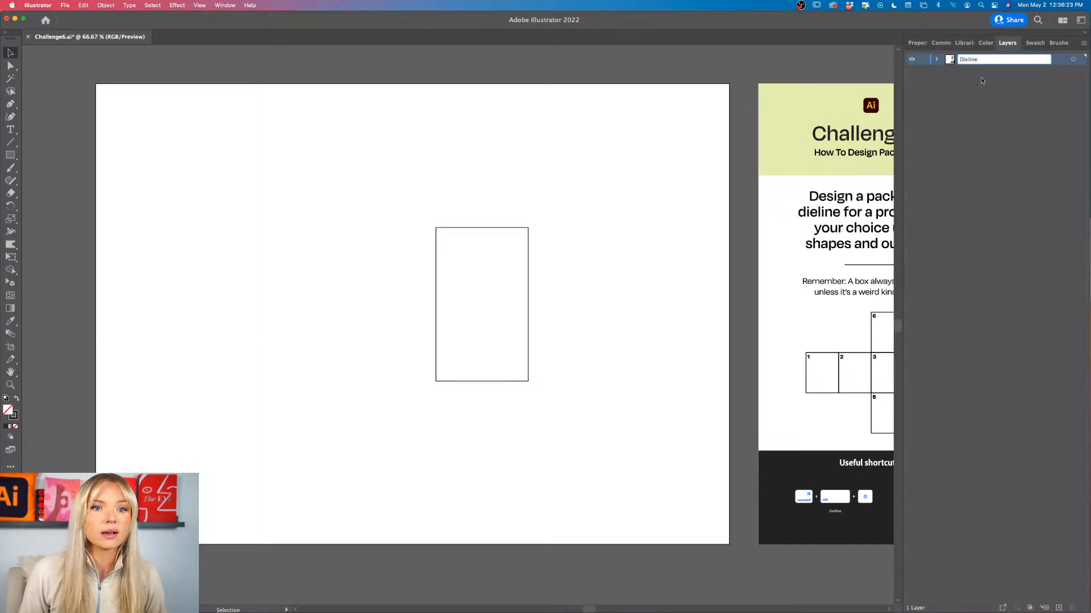
Step: Add a new layer above Dieline and name it Artwork
key(Return)
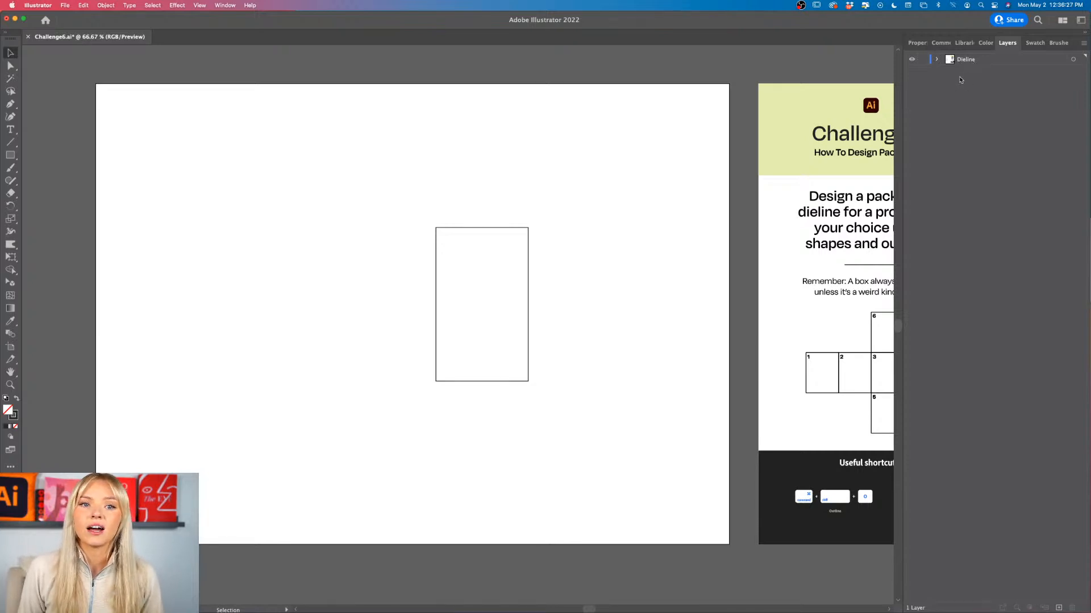
click(1058, 608)
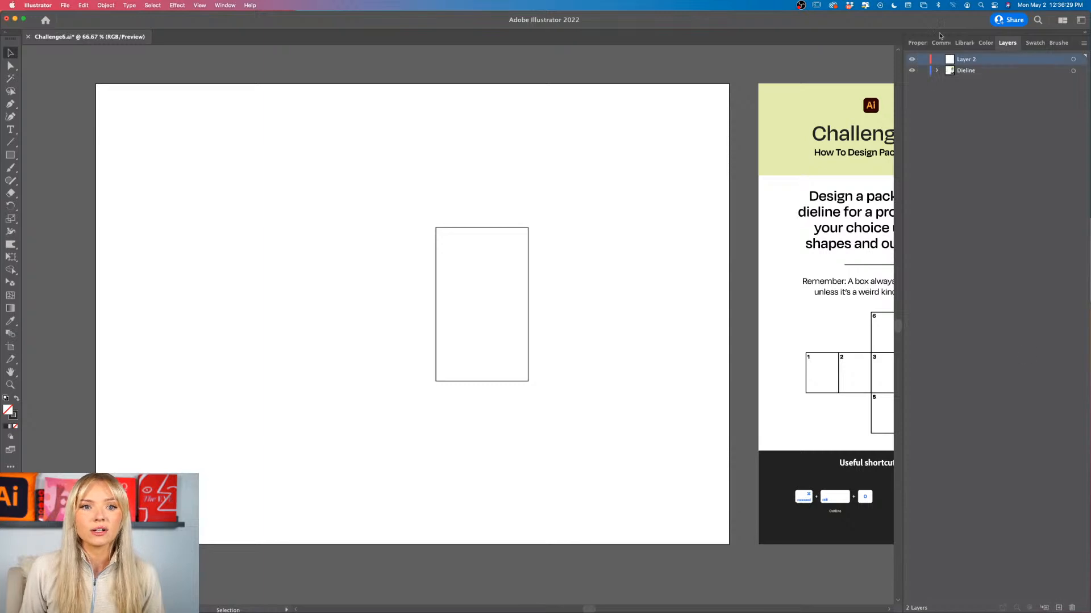
double_click(970, 60)
text(A)
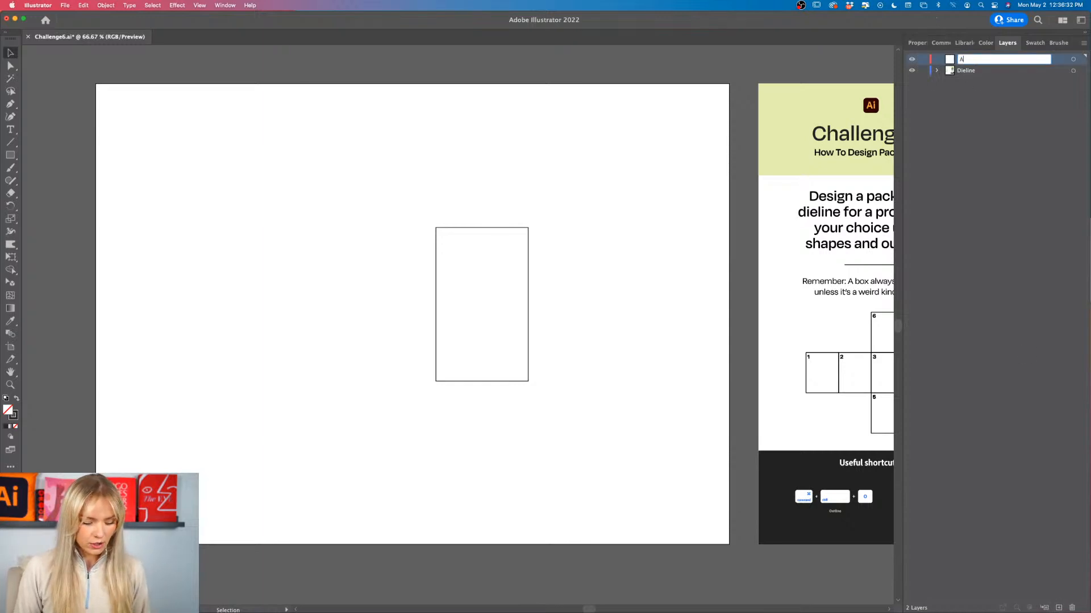
text(rtwork)
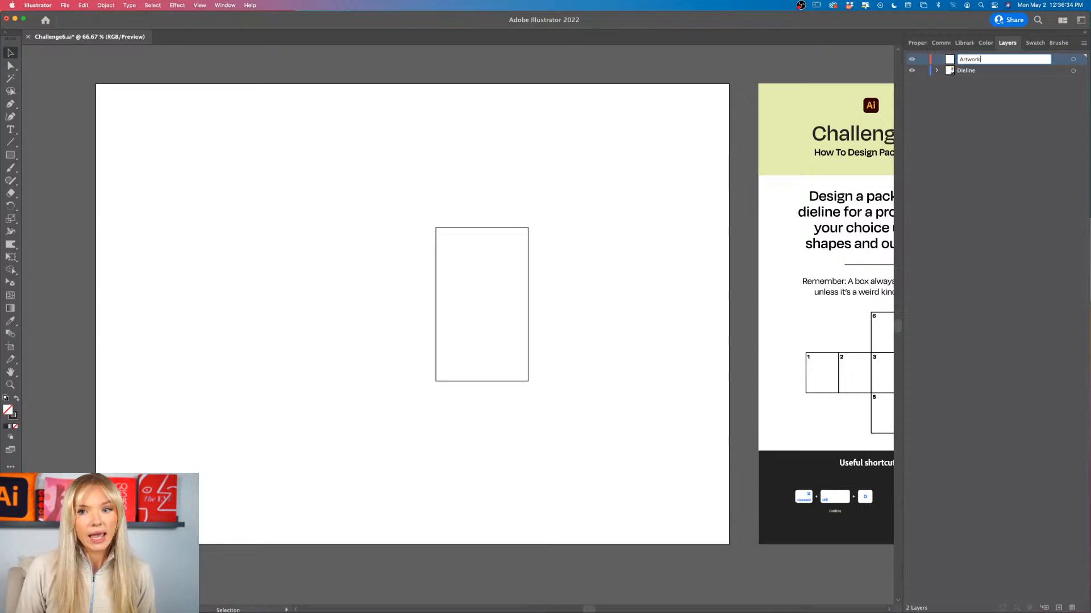
key(Return)
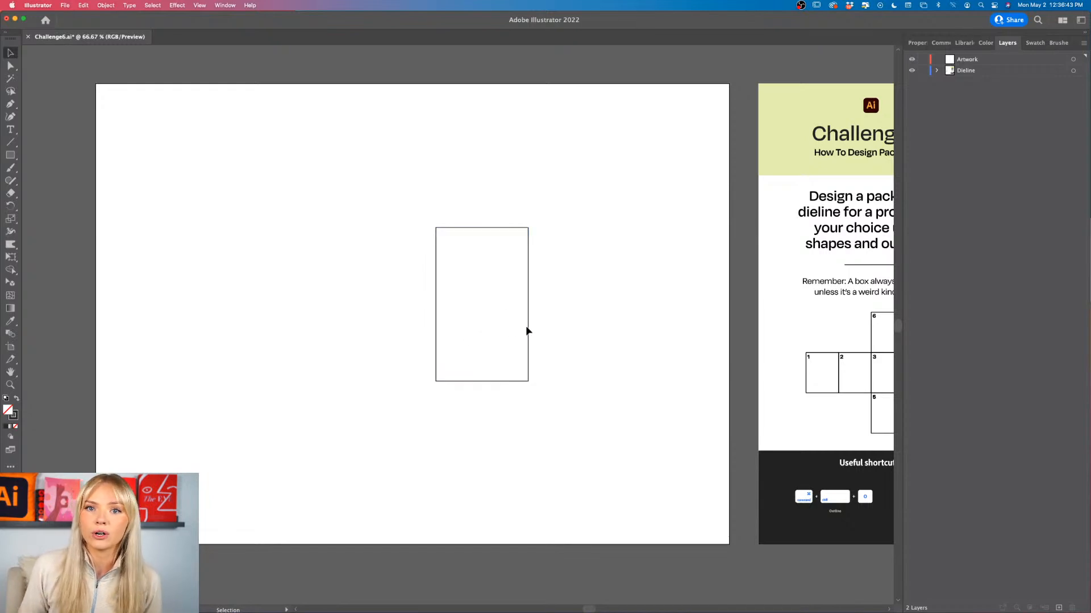
Step: Move the Artwork layer below the Dieline layer, and briefly lock and unlock Dieline
click(970, 72)
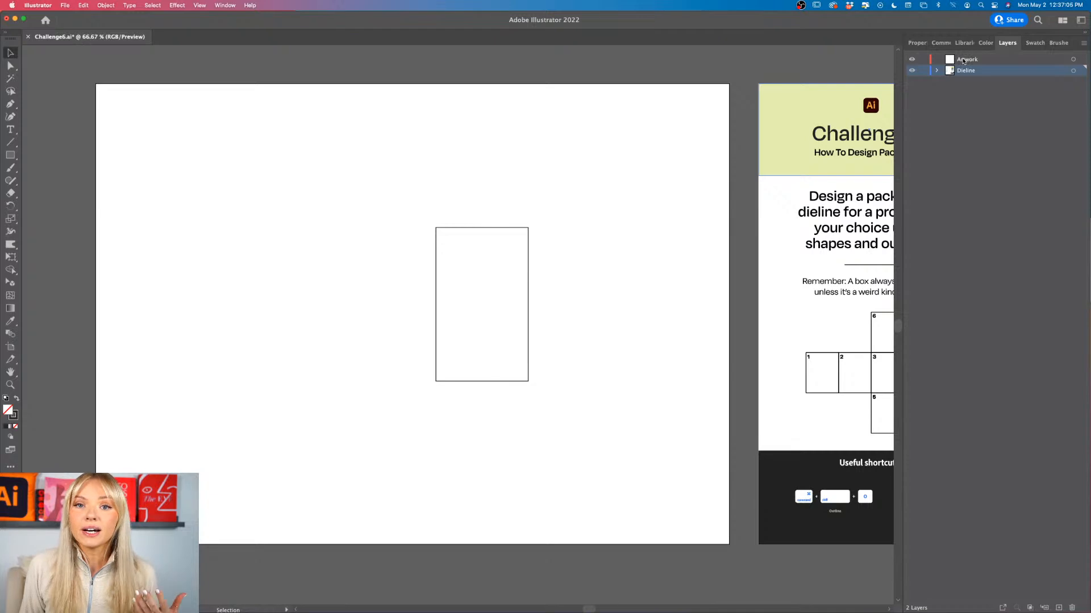
drag(964, 61, 965, 73)
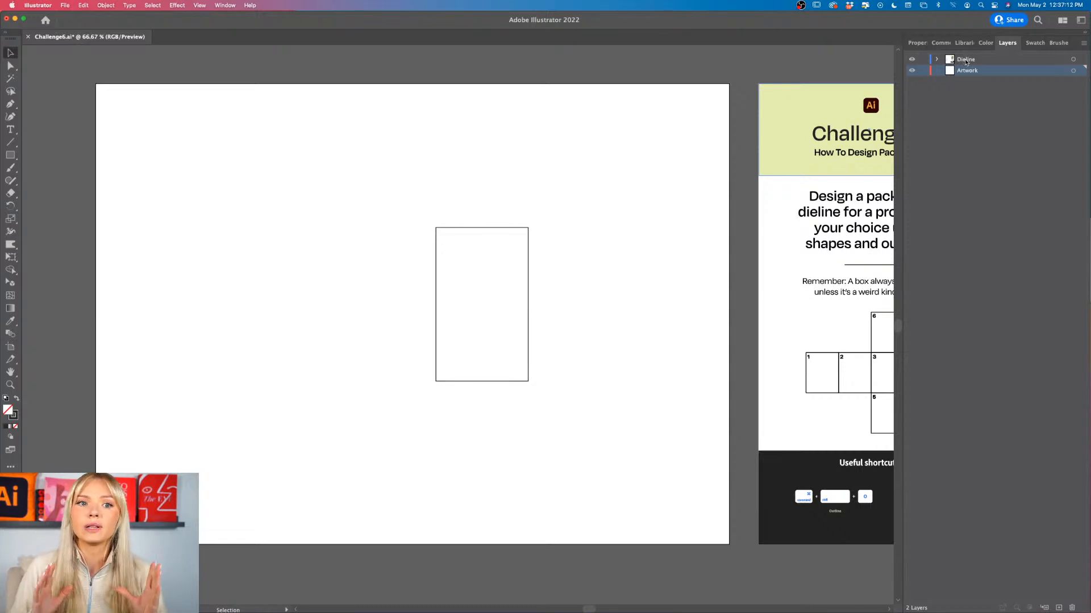
click(923, 59)
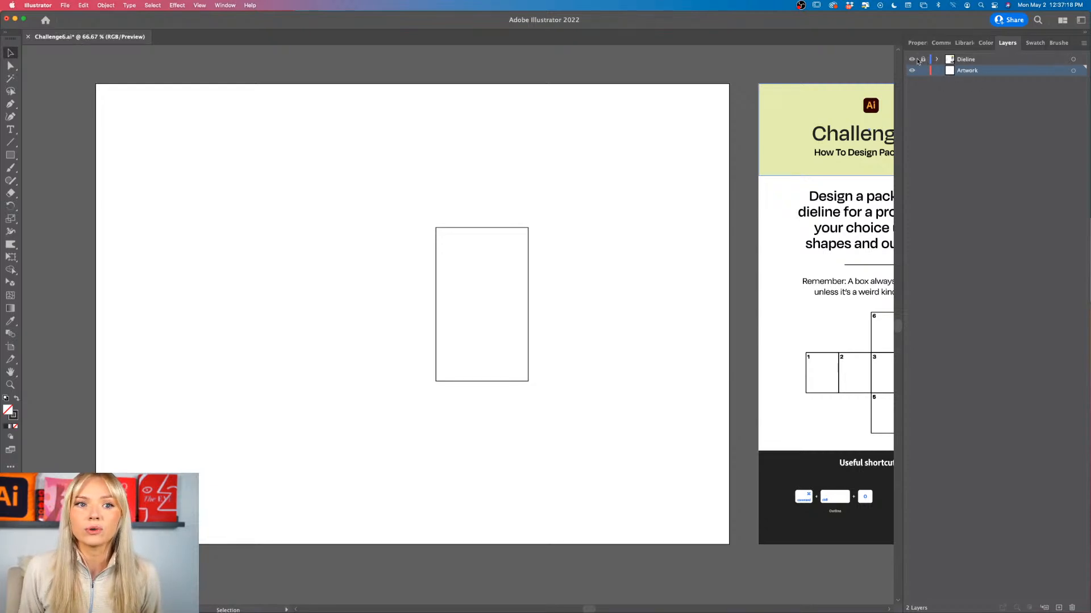
click(922, 59)
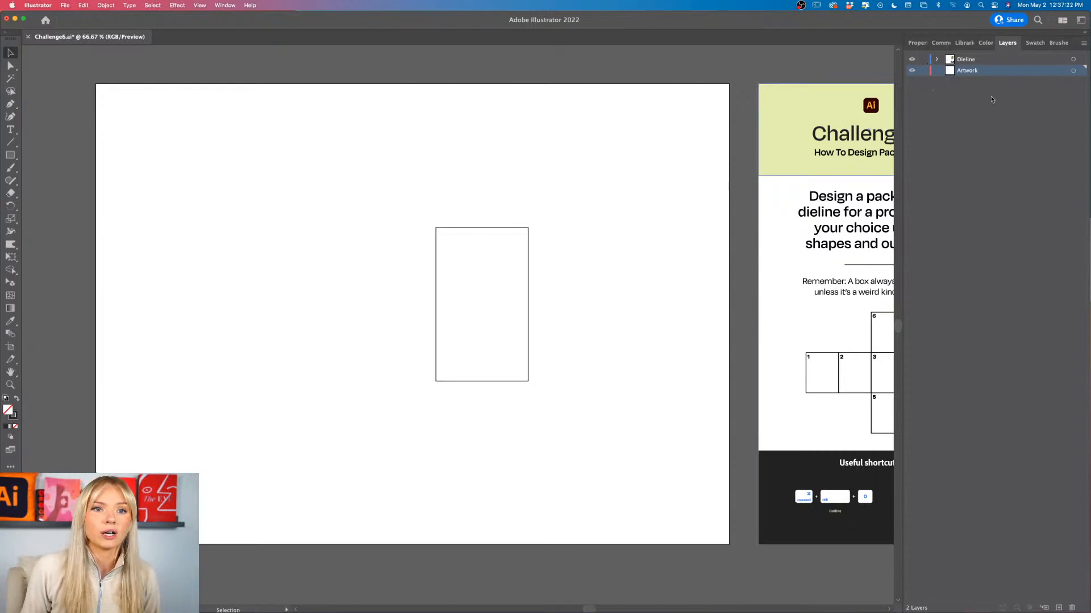
Step: On the Dieline layer, shift the rectangle left and duplicate it side by side into a row of four touching panels
click(966, 59)
drag(528, 316, 480, 323)
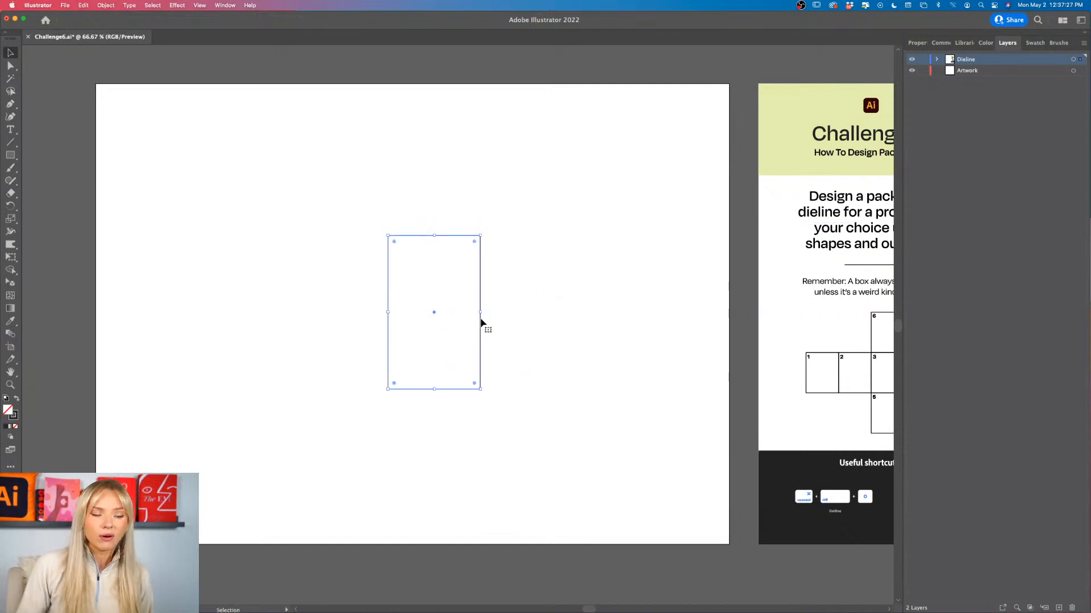
drag(480, 322, 575, 321)
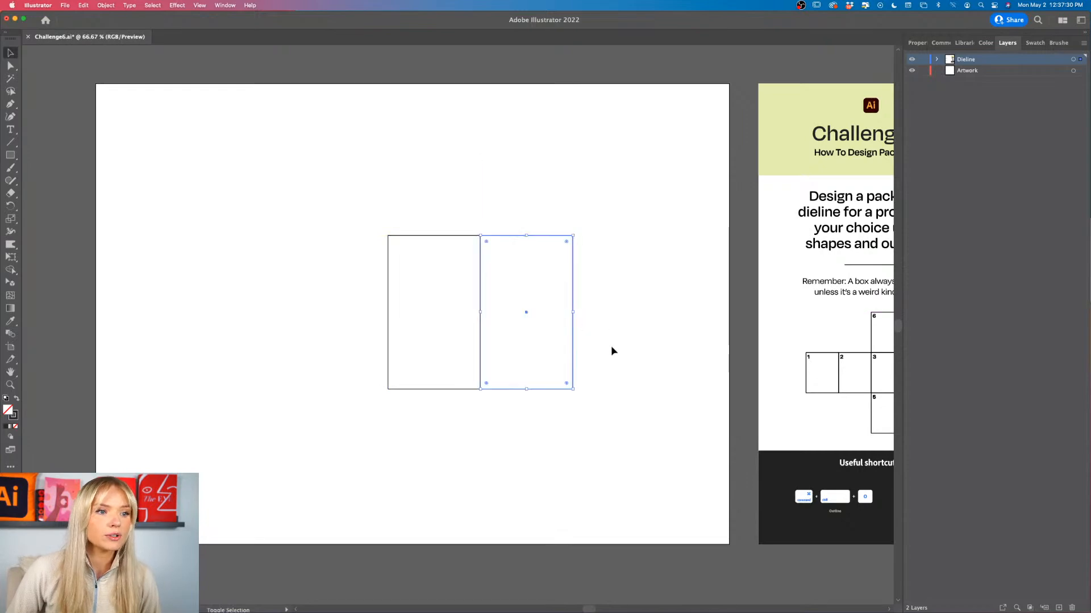
scroll(613, 358, right, 3)
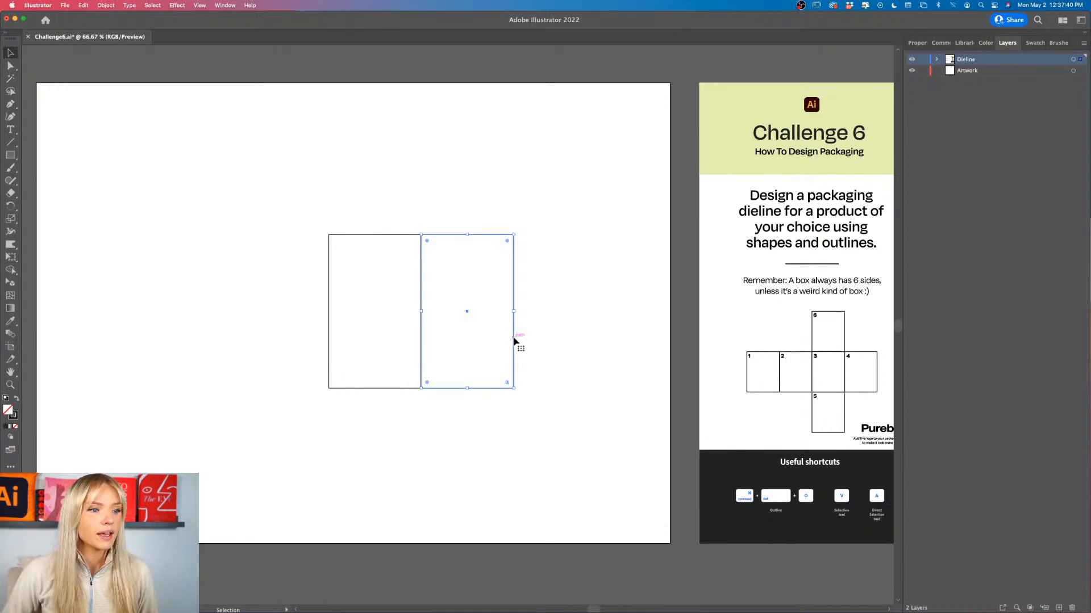
drag(514, 340, 331, 336)
click(502, 212)
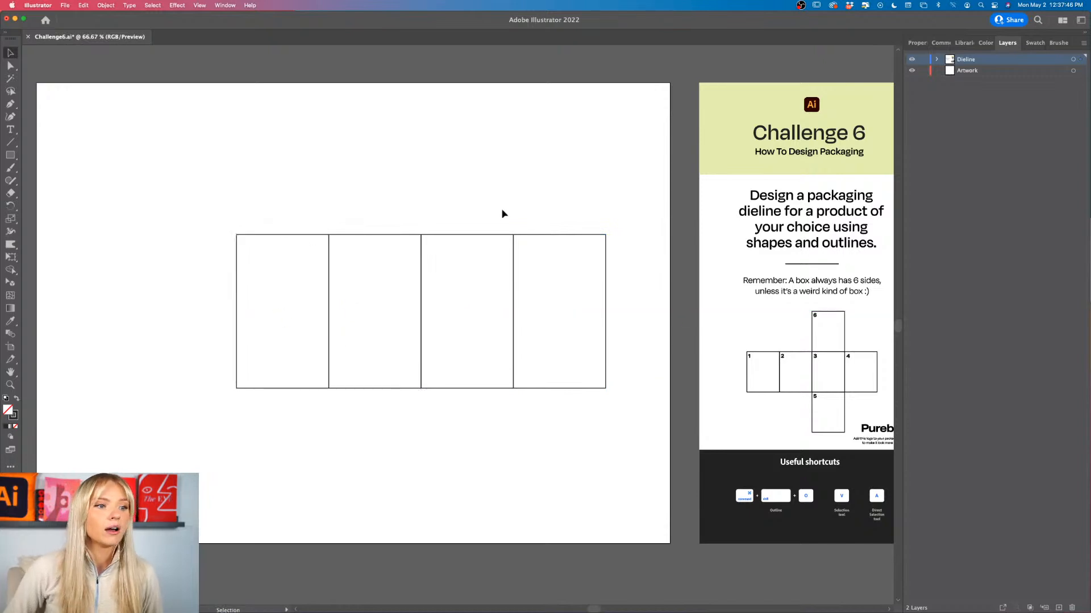
Step: Check the opposite box sides by selecting the first and third panels together, and the second and fourth panels together
scroll(504, 213, left, 5)
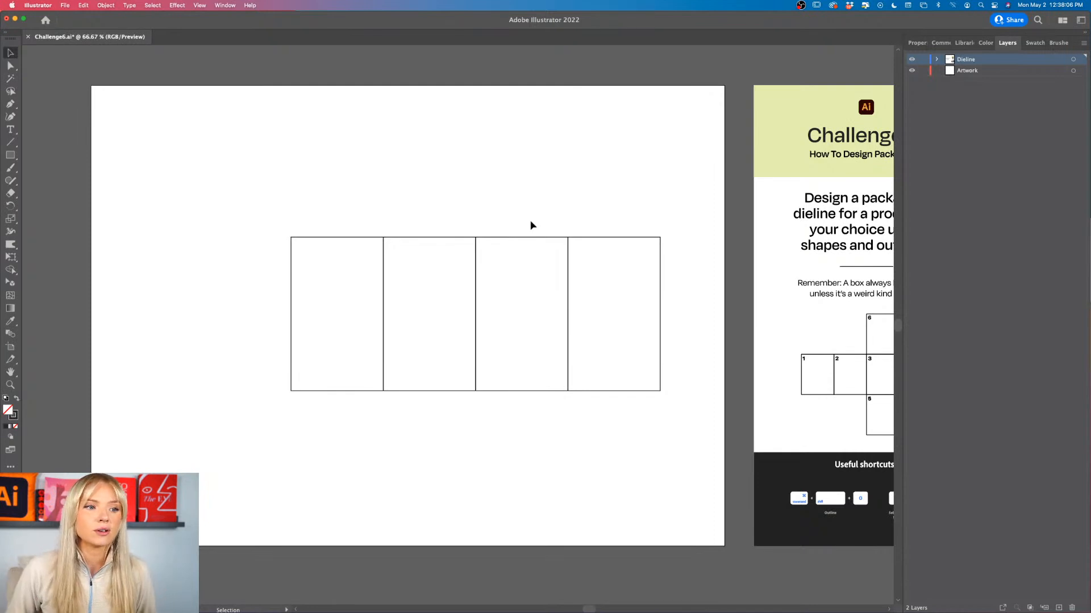
click(519, 245)
shift+click(352, 250)
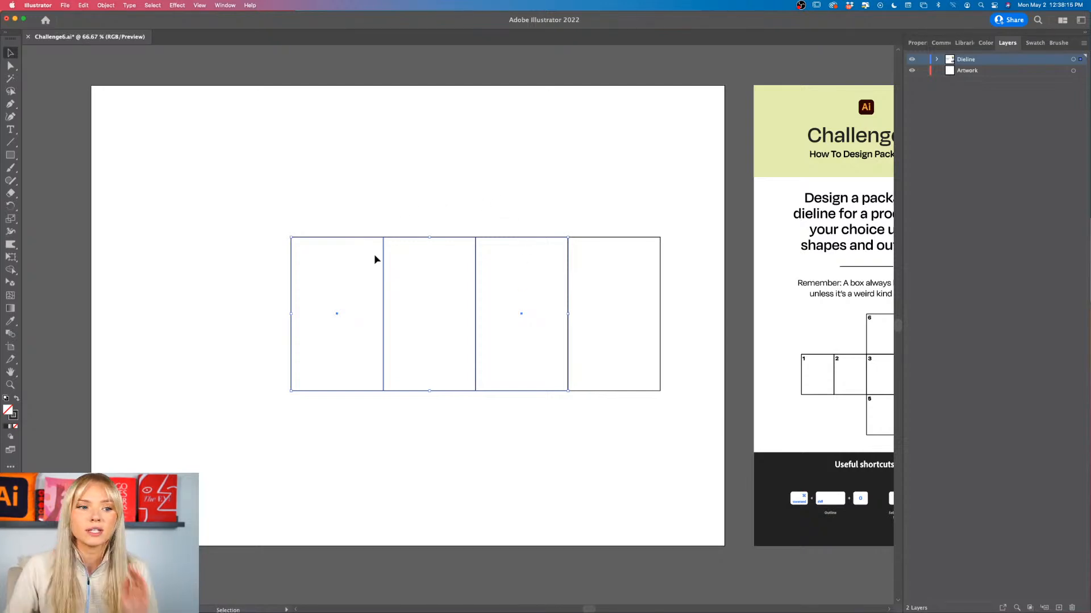
click(463, 199)
click(421, 264)
shift+click(568, 273)
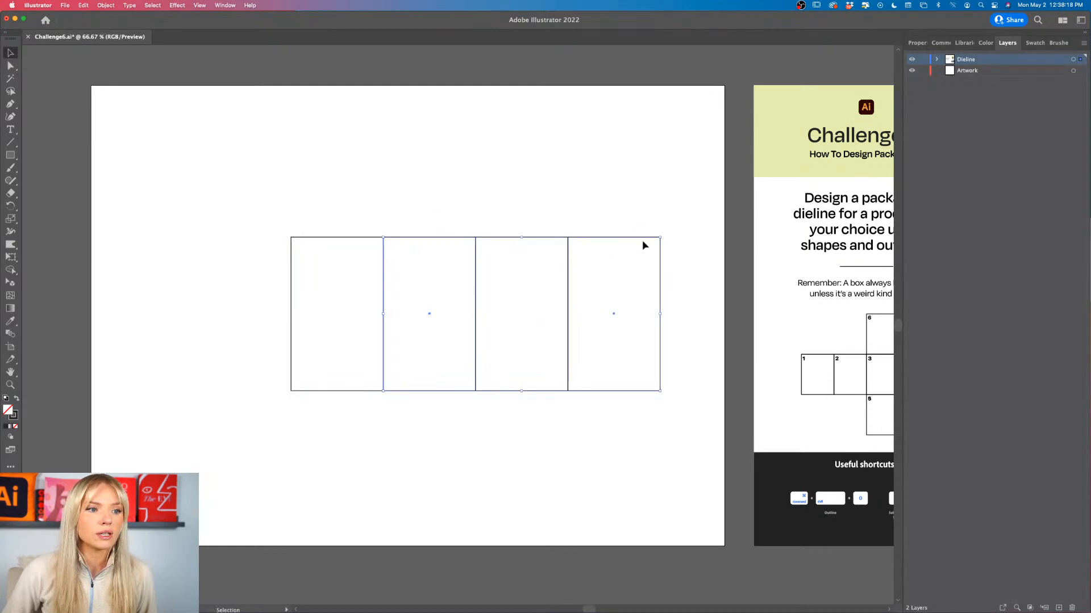
click(460, 232)
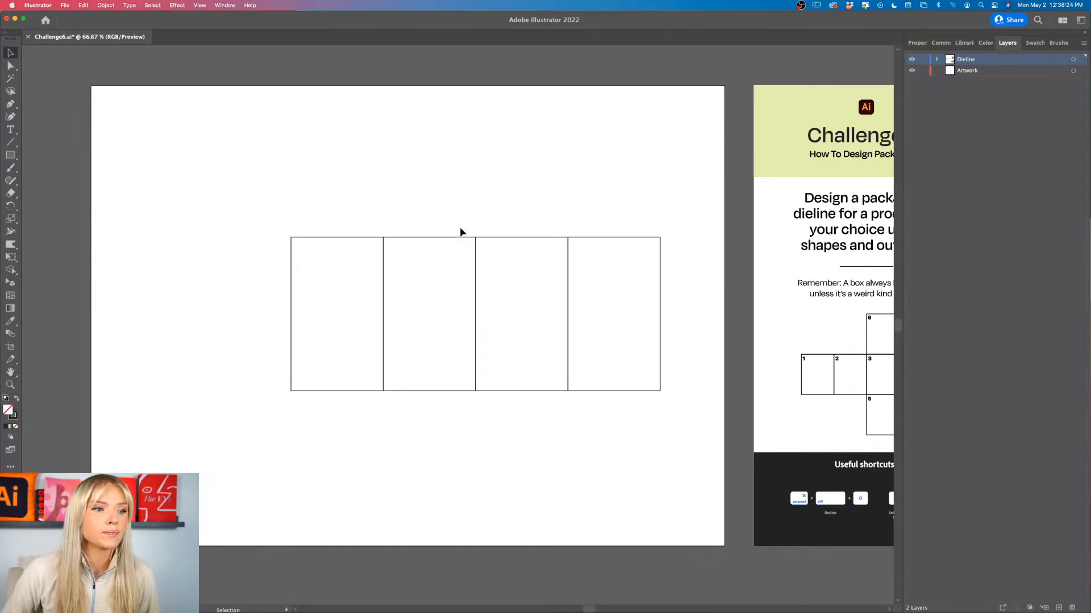
Step: Move the row of four panels left so it is centred horizontally on the artboard
scroll(460, 232, right, 2)
drag(570, 197, 291, 318)
scroll(445, 195, left, 2)
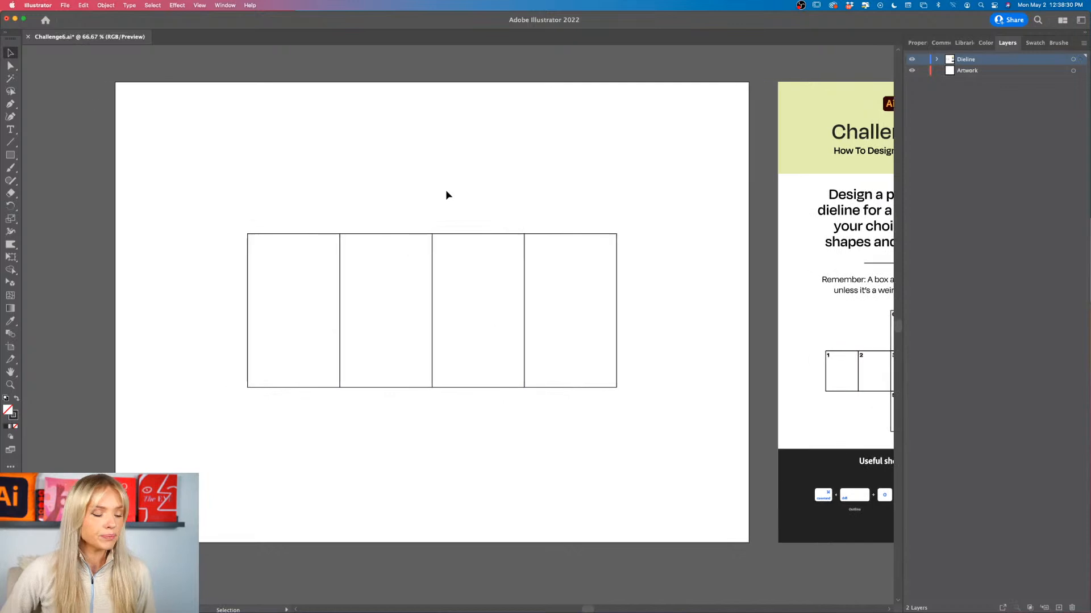
Step: Create a rectangle 3 in wide and 3 in high near the upper edge of the third panel
scroll(446, 191, right, 5)
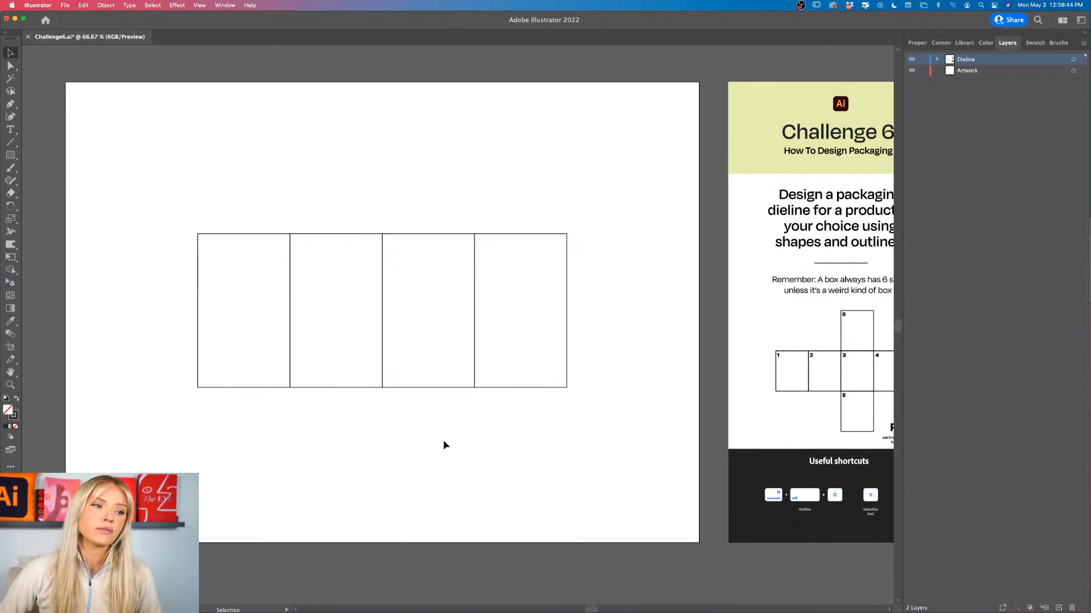
scroll(444, 442, right, 1)
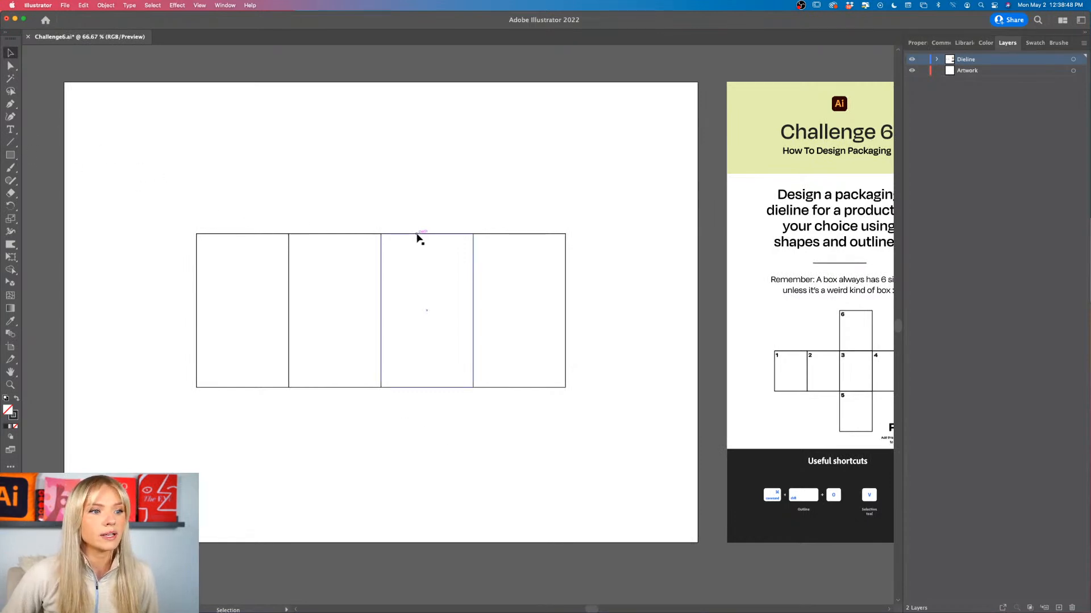
scroll(418, 238, left, 3)
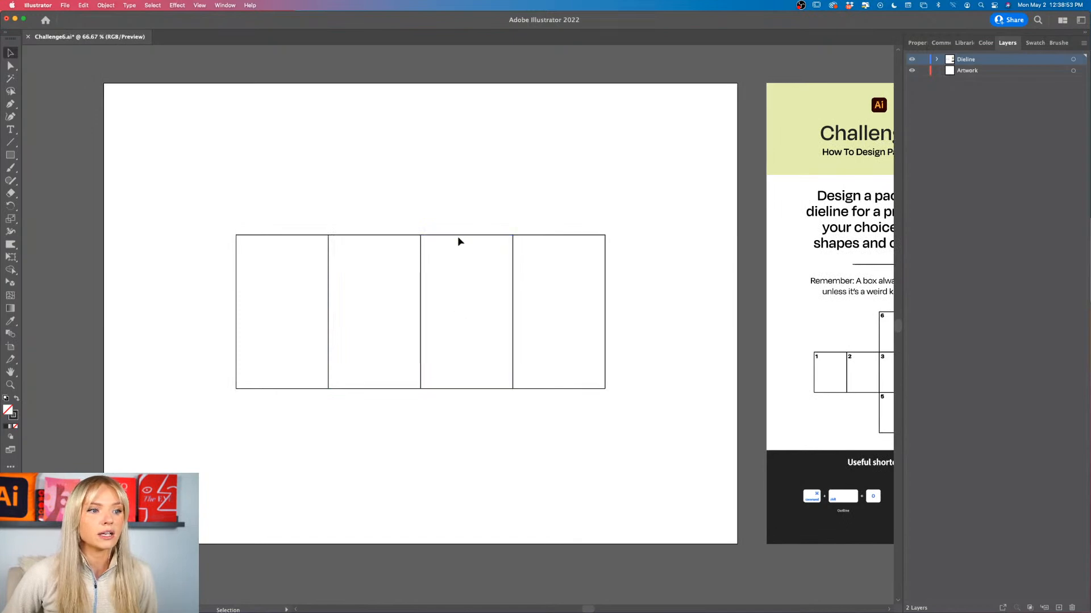
scroll(461, 236, up, 2)
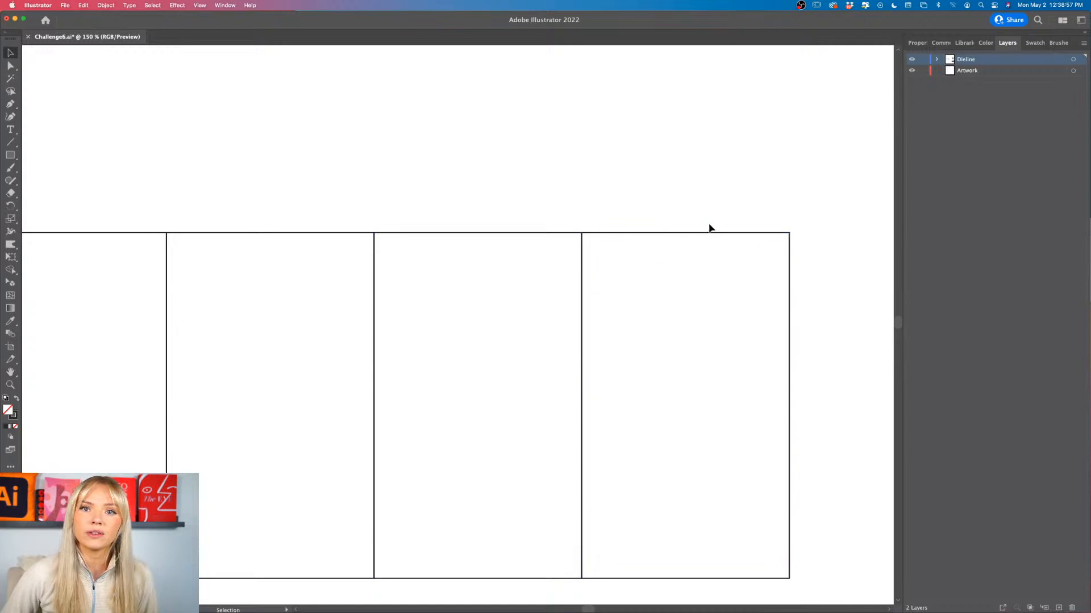
scroll(589, 196, up, 3)
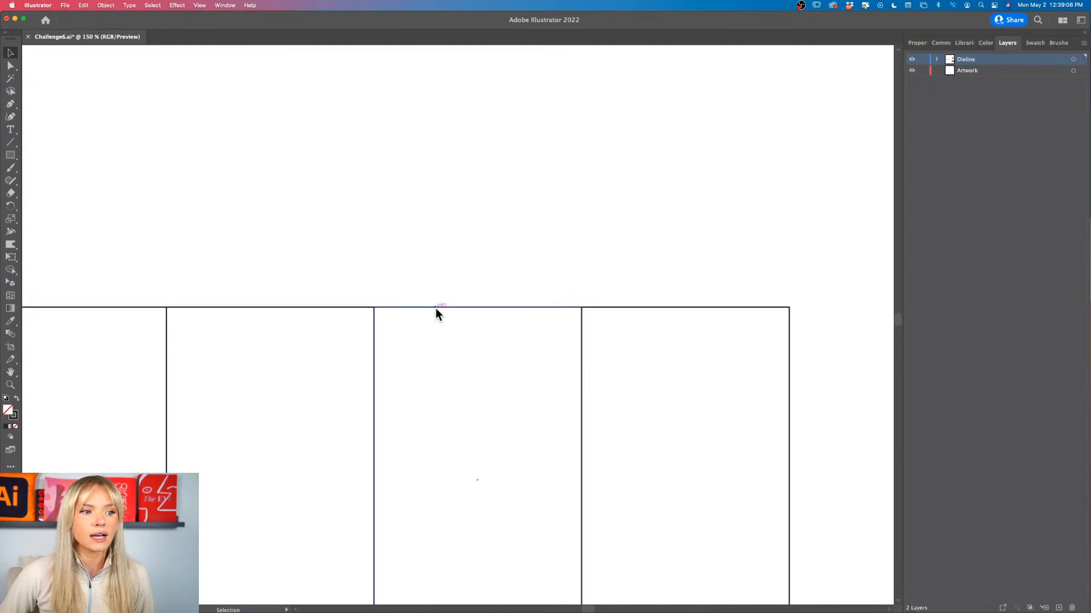
click(10, 155)
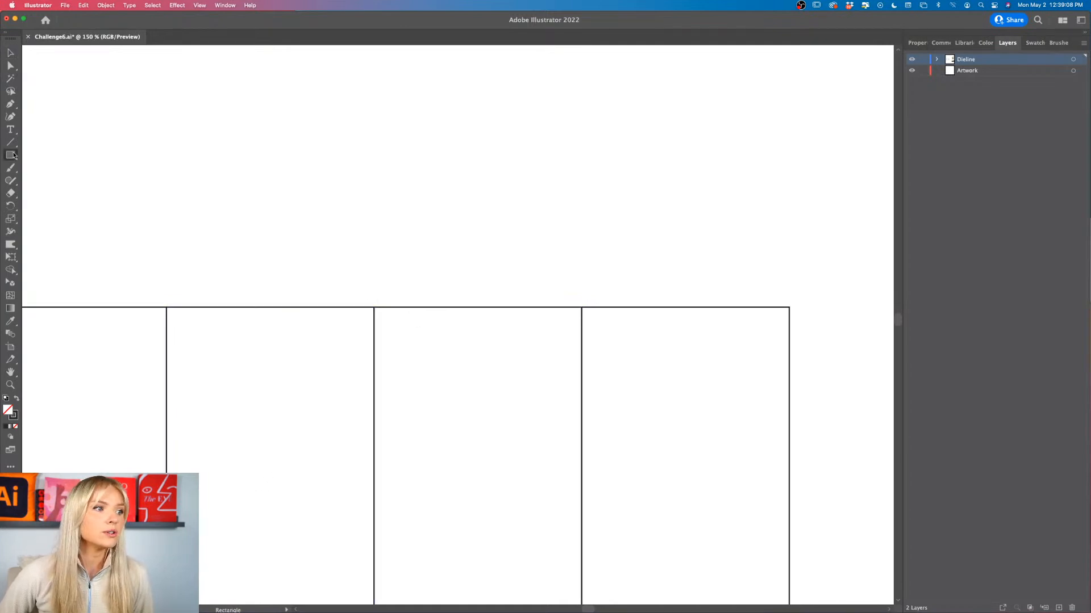
click(413, 207)
double_click(543, 312)
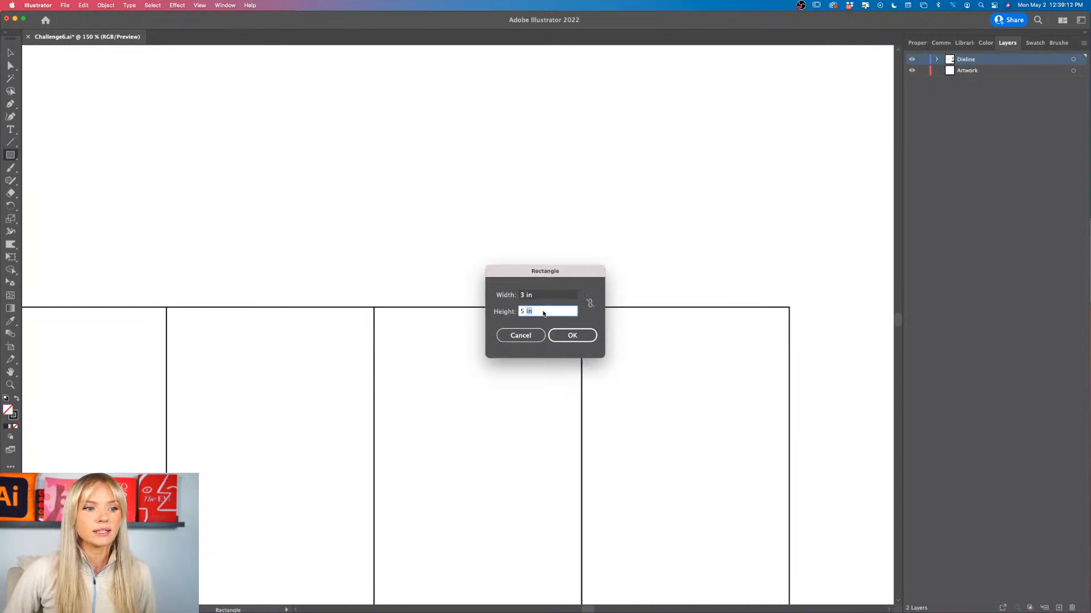
triple_click(544, 312)
text(3)
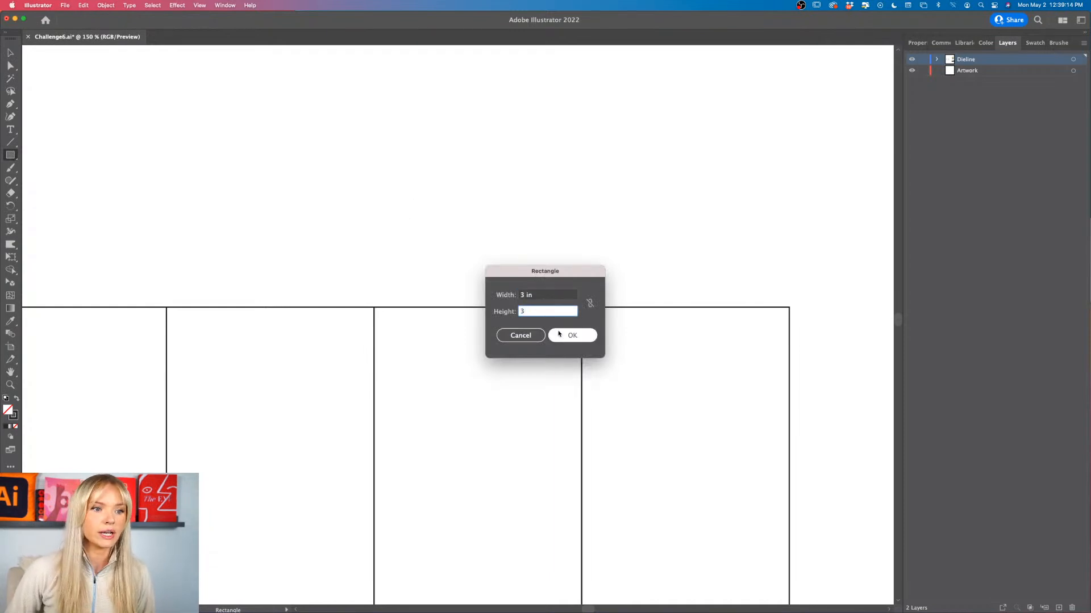
click(569, 335)
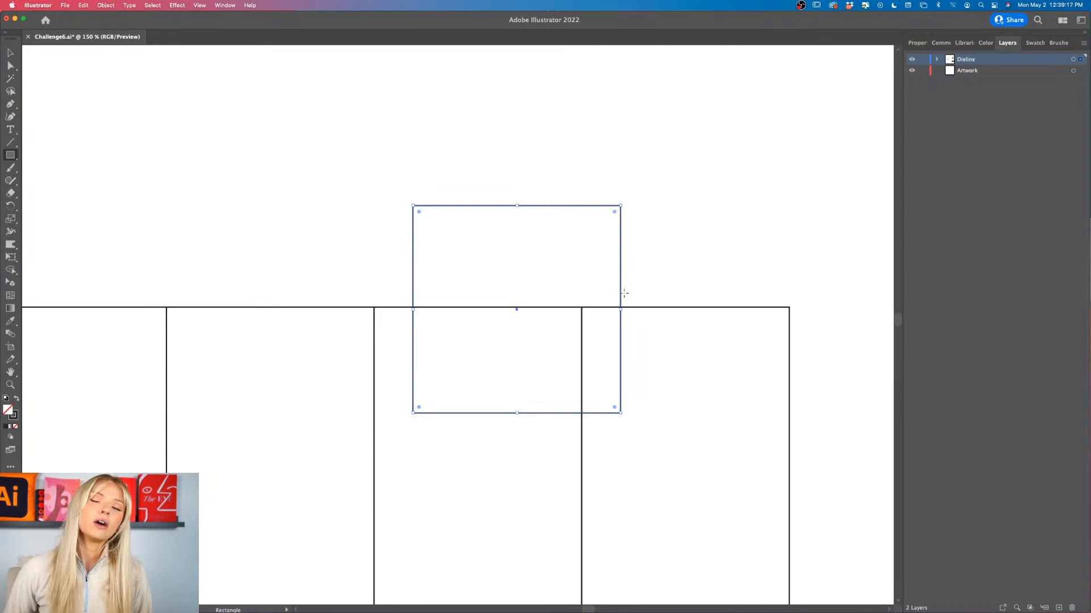
Step: Snap the 3 in square onto the upper edge of the third panel and deselect it
key(v)
drag(621, 295, 581, 186)
click(616, 190)
Step: Duplicate the square panel and snap the copy beneath the first panel of the row
scroll(616, 190, up, 5)
scroll(616, 190, down, 4)
scroll(618, 194, down, 4)
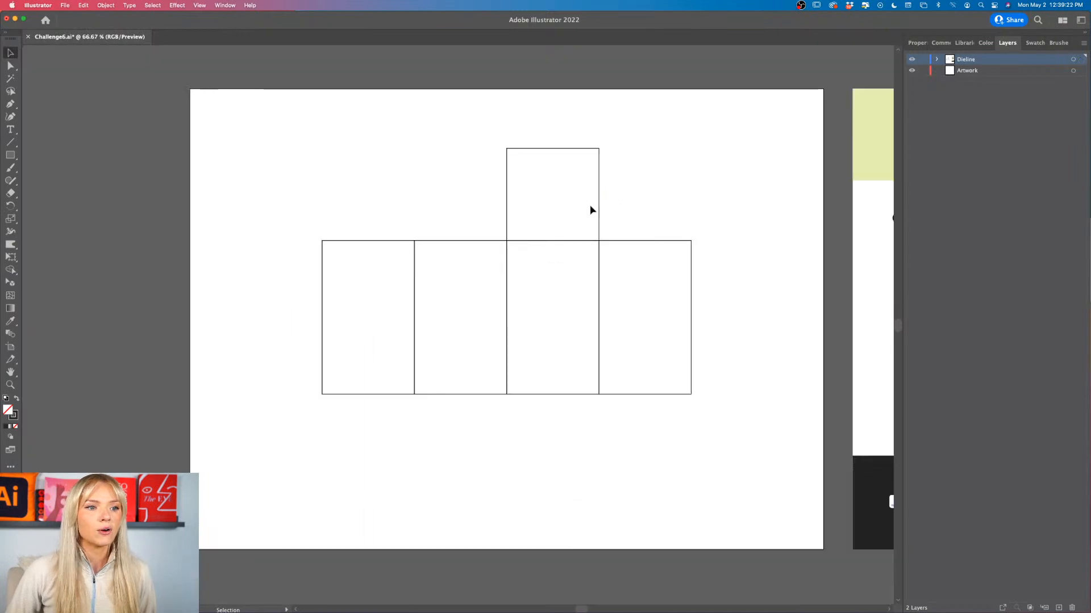
drag(599, 210, 416, 455)
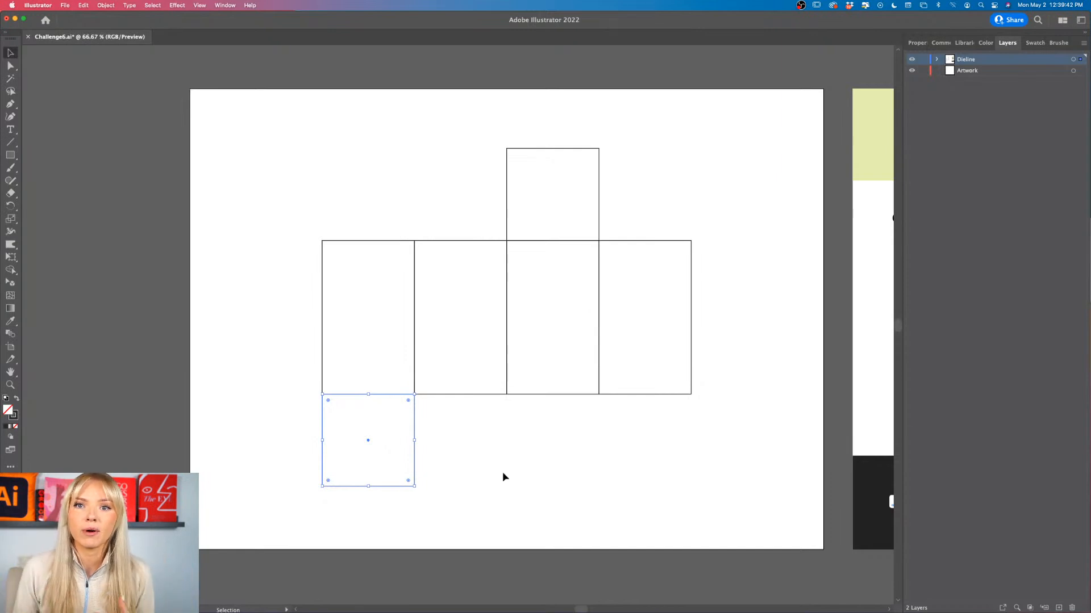
click(502, 473)
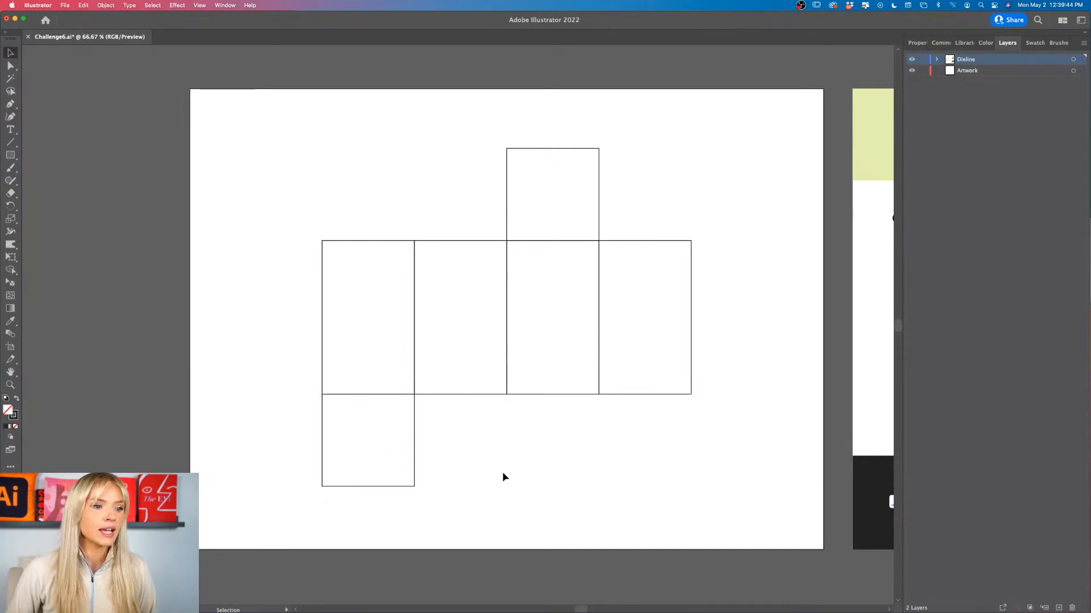
Step: Examine the outer edges of the six-panel dieline and take a close look at the square beneath the first panel
scroll(503, 473, right, 1)
scroll(503, 477, right, 1)
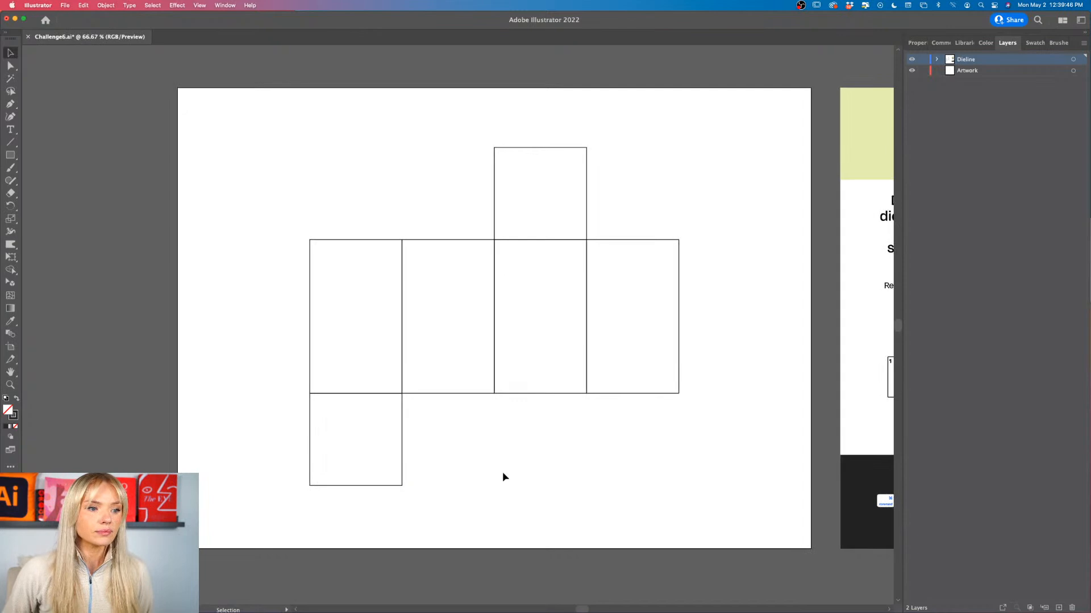
scroll(502, 477, down, 1)
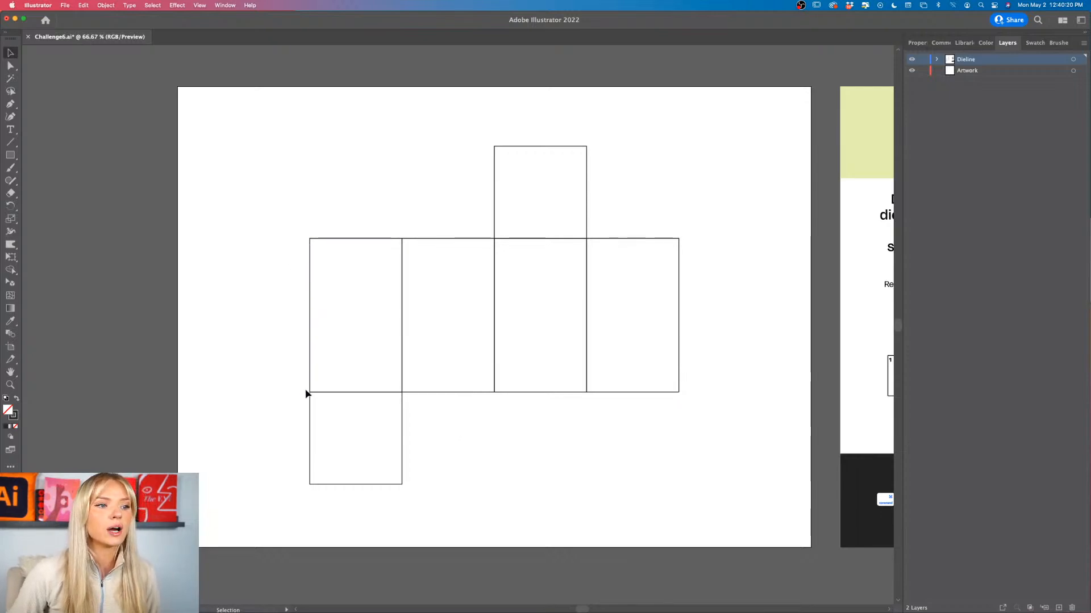
scroll(305, 393, left, 3)
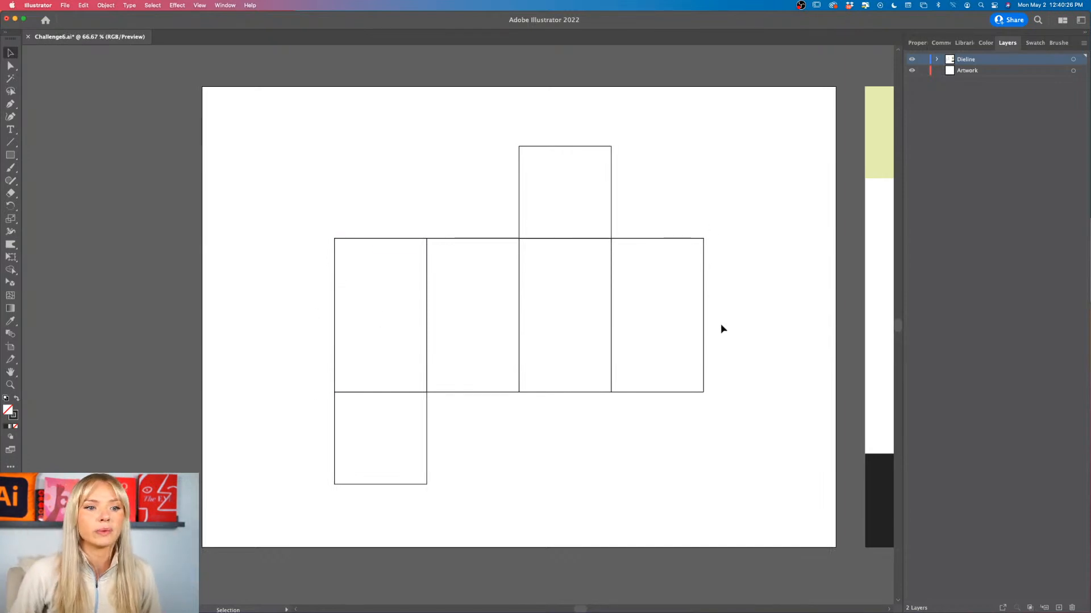
scroll(369, 385, left, 7)
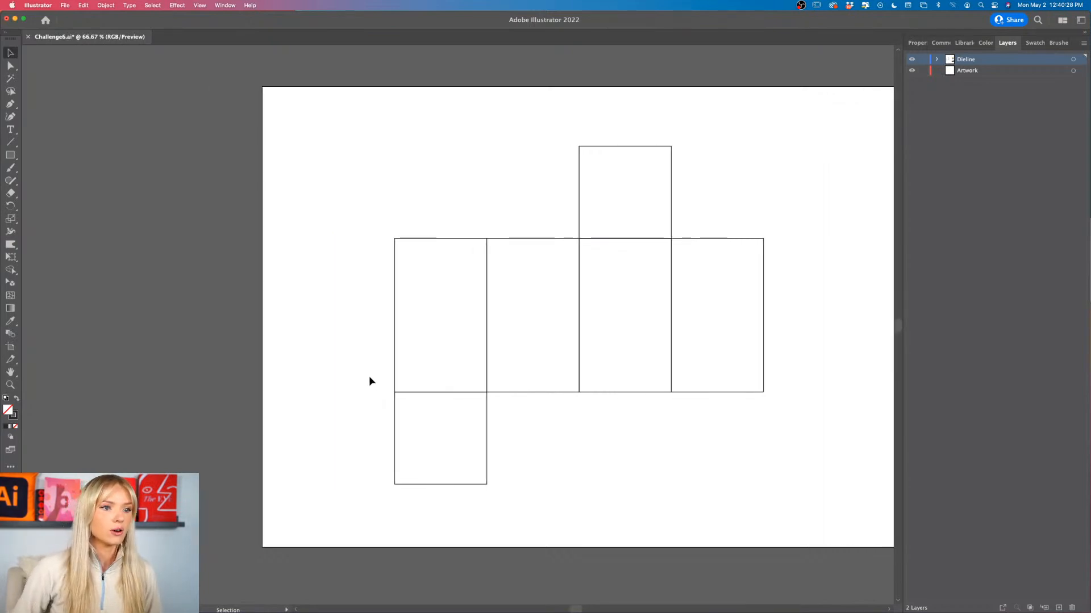
scroll(369, 378, up, 5)
scroll(369, 377, right, 3)
scroll(369, 377, down, 5)
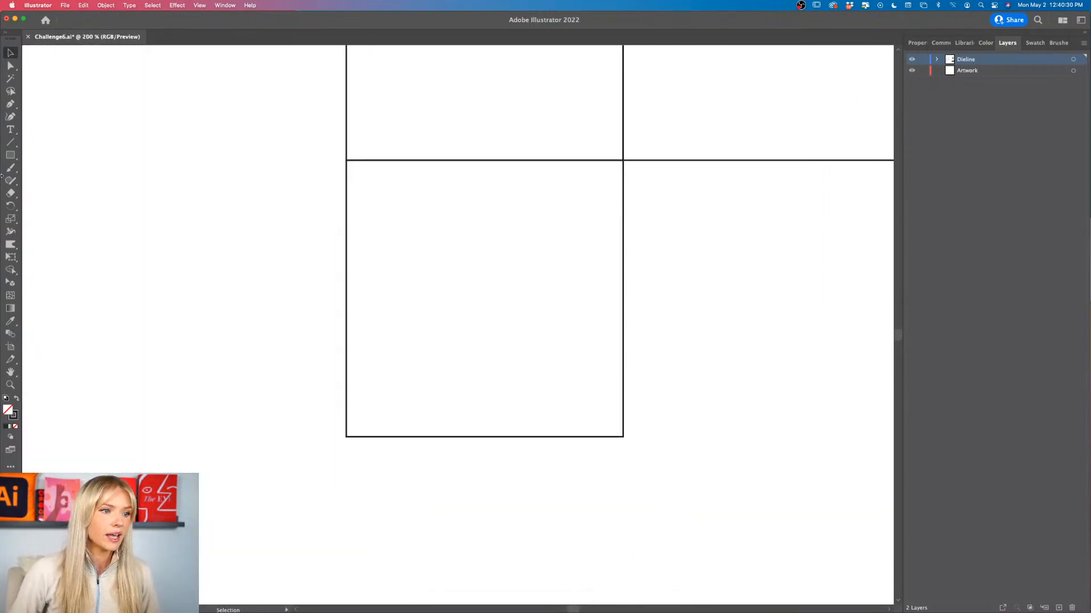
Step: Draw a shallow rectangle just beneath the square under the first panel, matching the square's width
scroll(193, 307, down, 2)
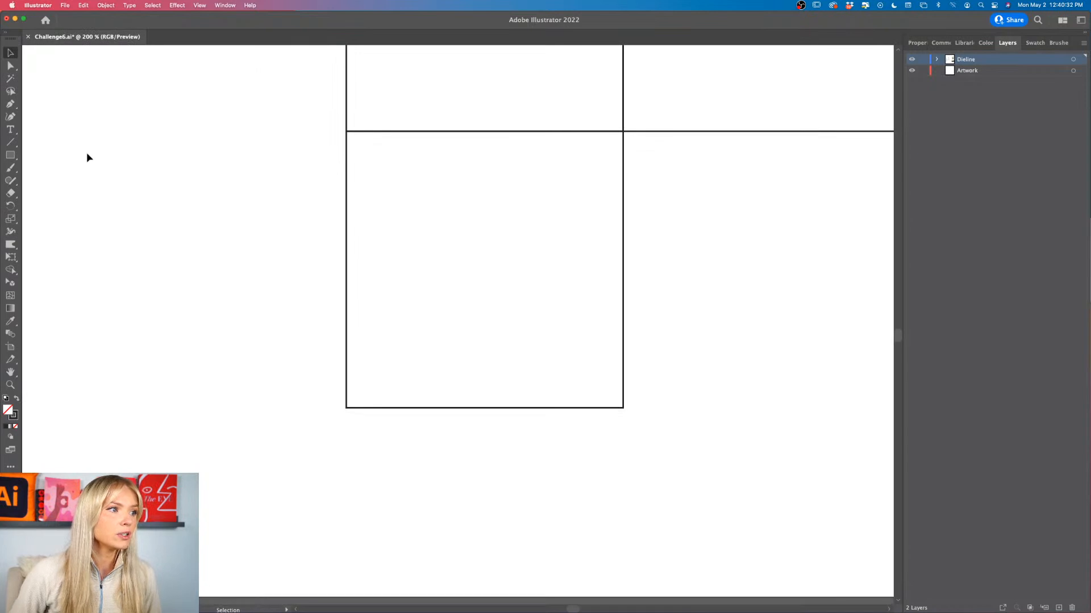
click(13, 158)
drag(346, 419, 624, 467)
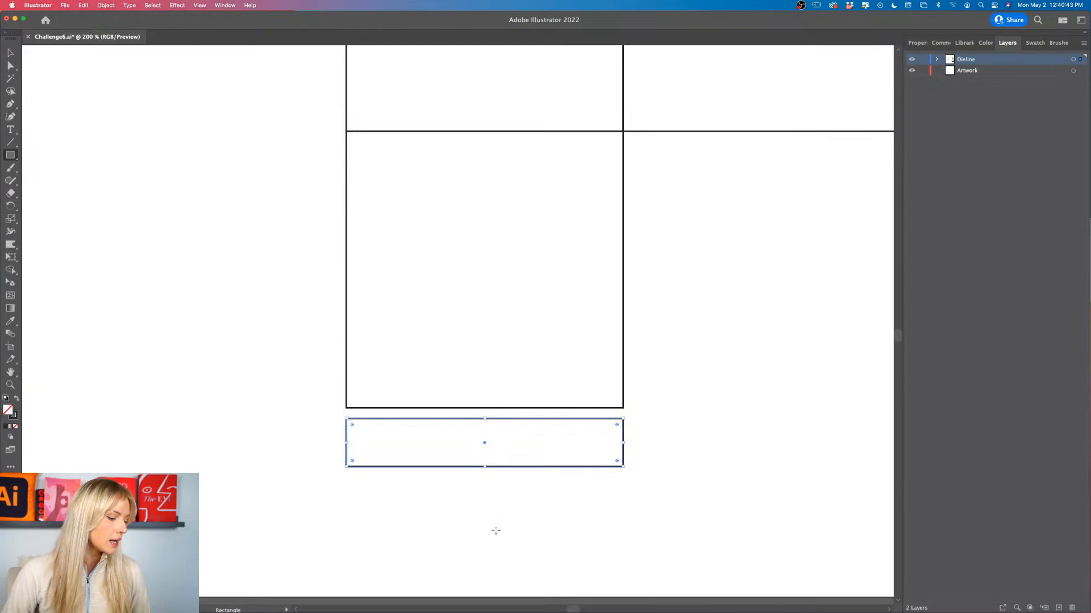
drag(486, 466, 484, 478)
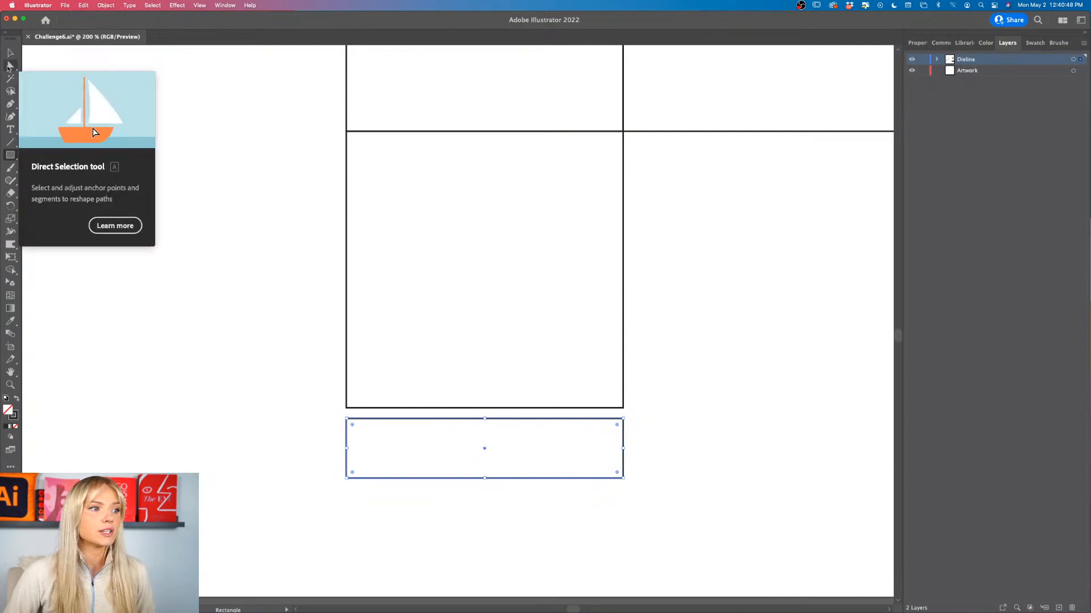
Step: Try to taper the rectangle by its lower corner points, and undo the deletion of the shape
click(9, 66)
drag(347, 479, 346, 481)
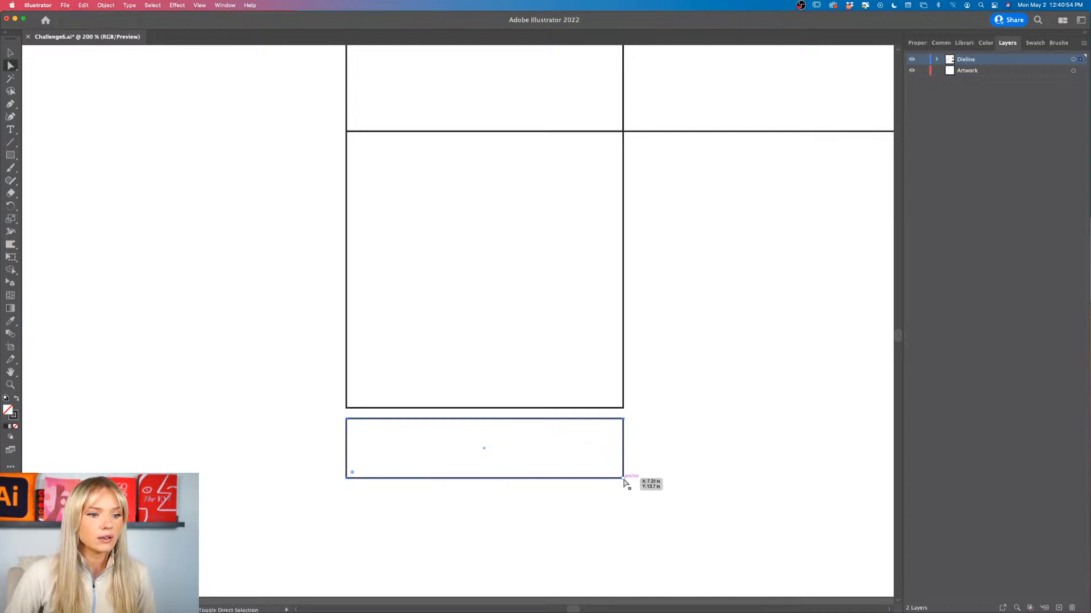
drag(624, 480, 623, 480)
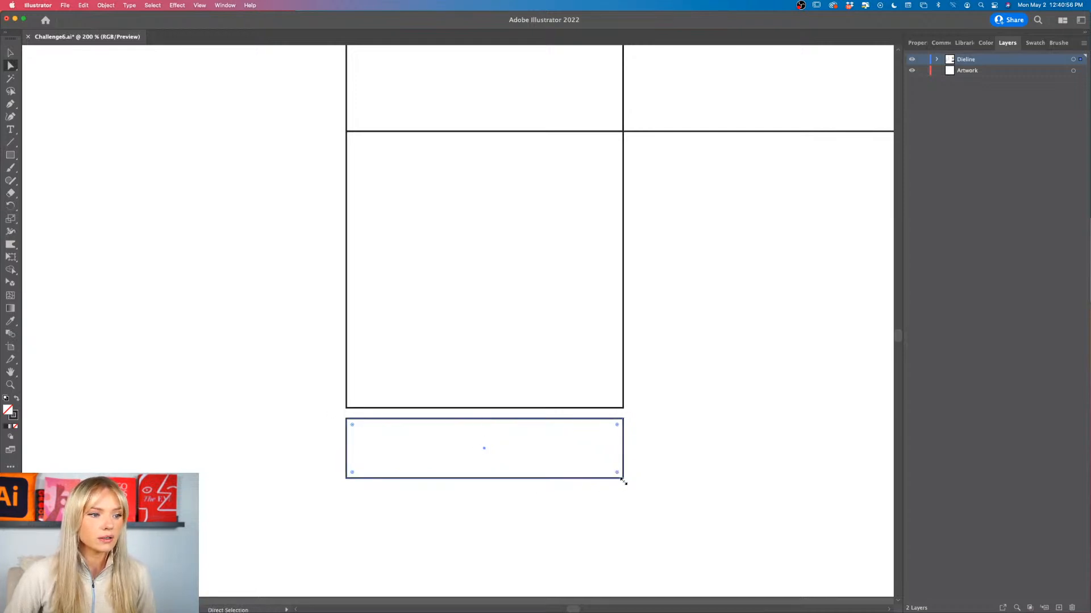
right_click(623, 479)
click(609, 486)
key(super)
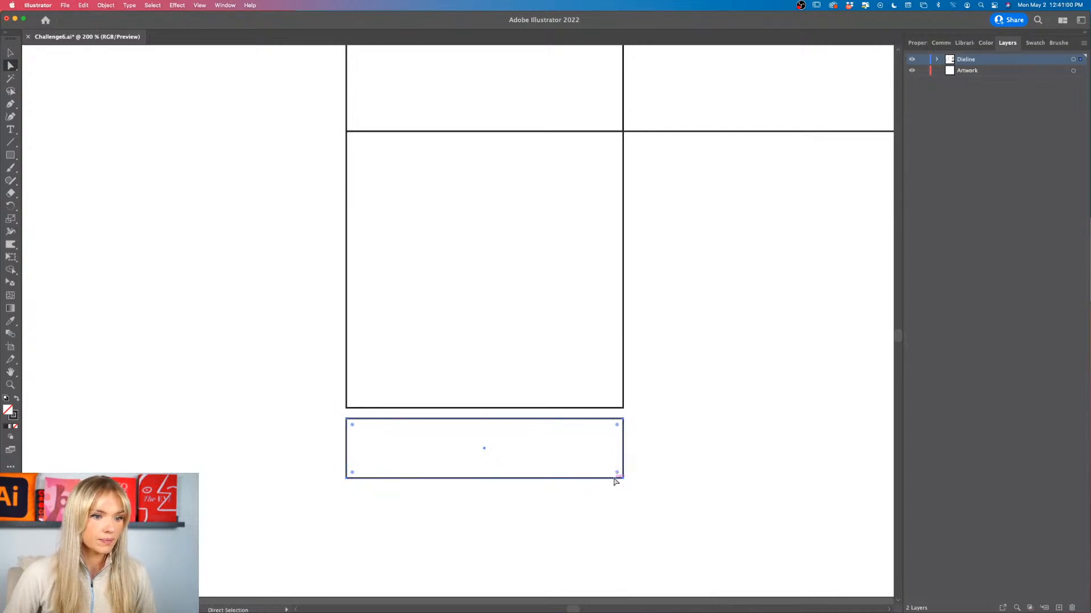
drag(623, 482, 601, 480)
key(Delete)
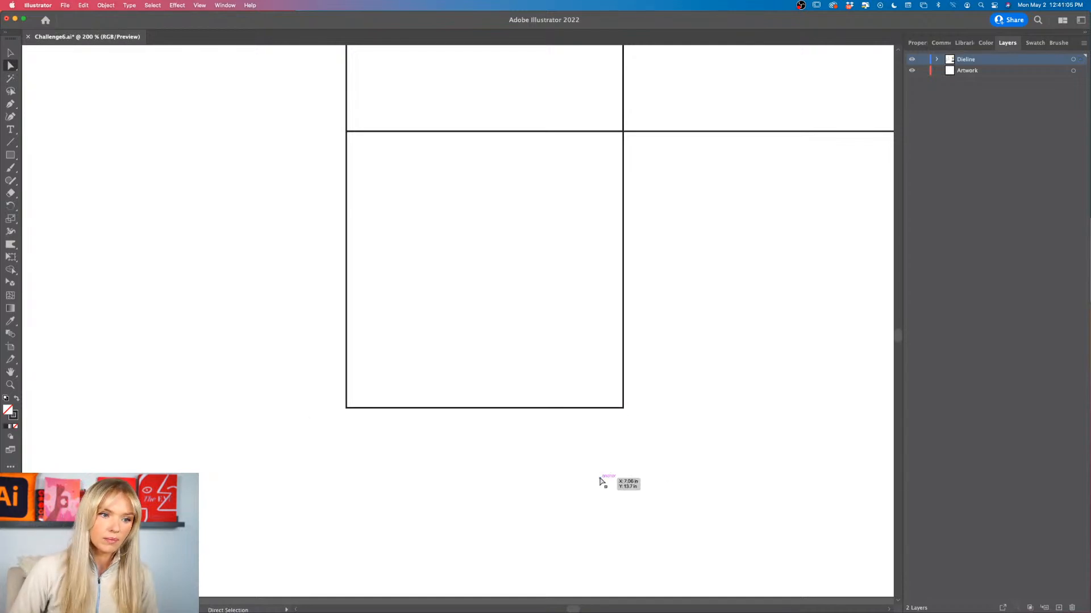
key(super+z)
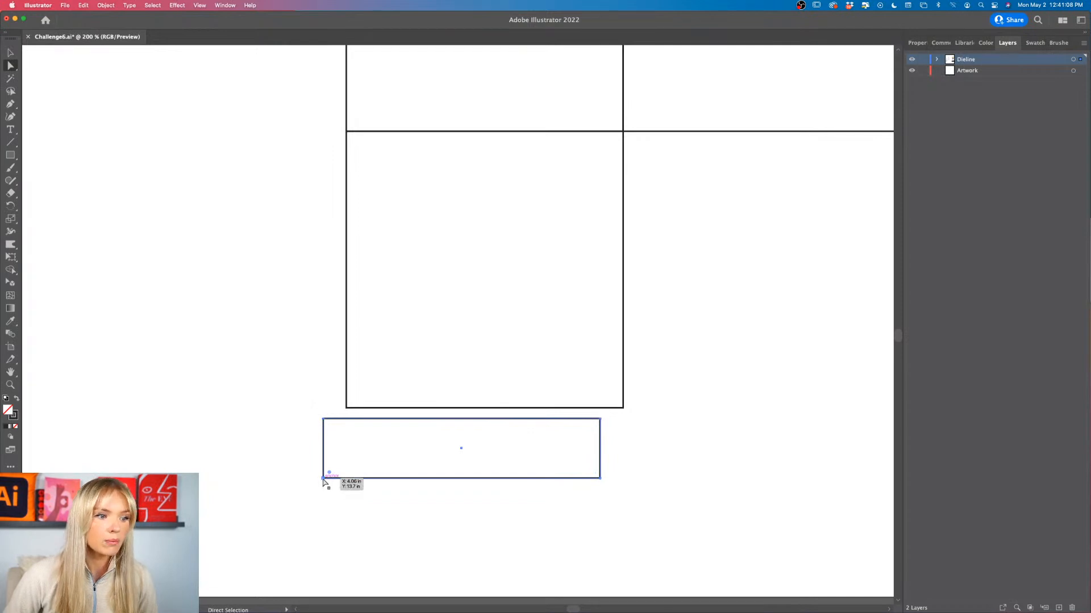
Step: Move both lower corners of the rectangle inward to form a tapered flap, and snap it onto the square's lower edge
drag(324, 480, 337, 482)
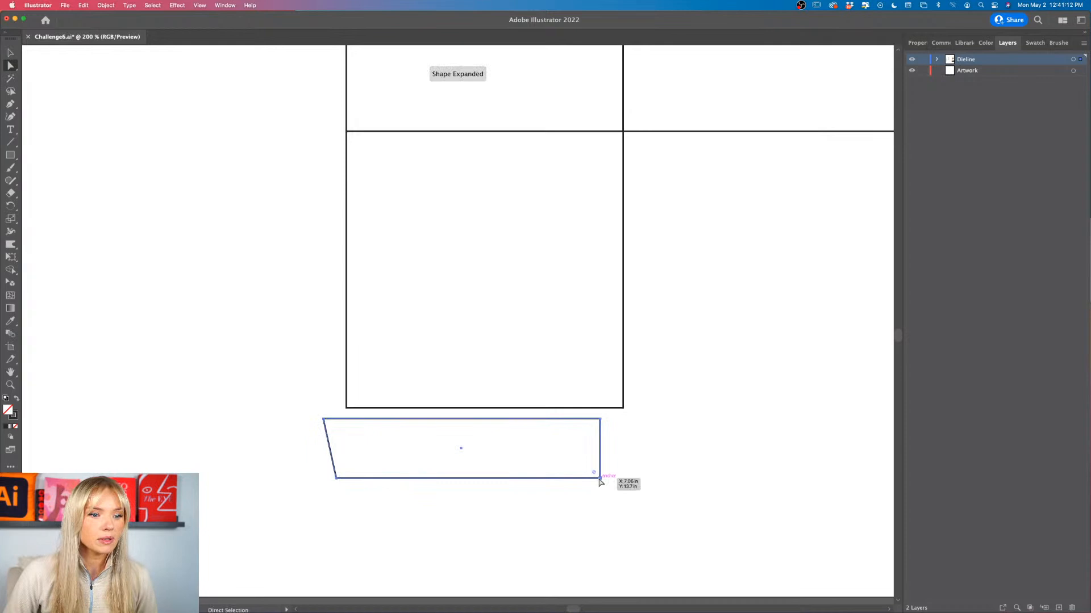
drag(600, 481, 585, 481)
key(v)
click(590, 529)
drag(377, 479, 401, 471)
click(429, 503)
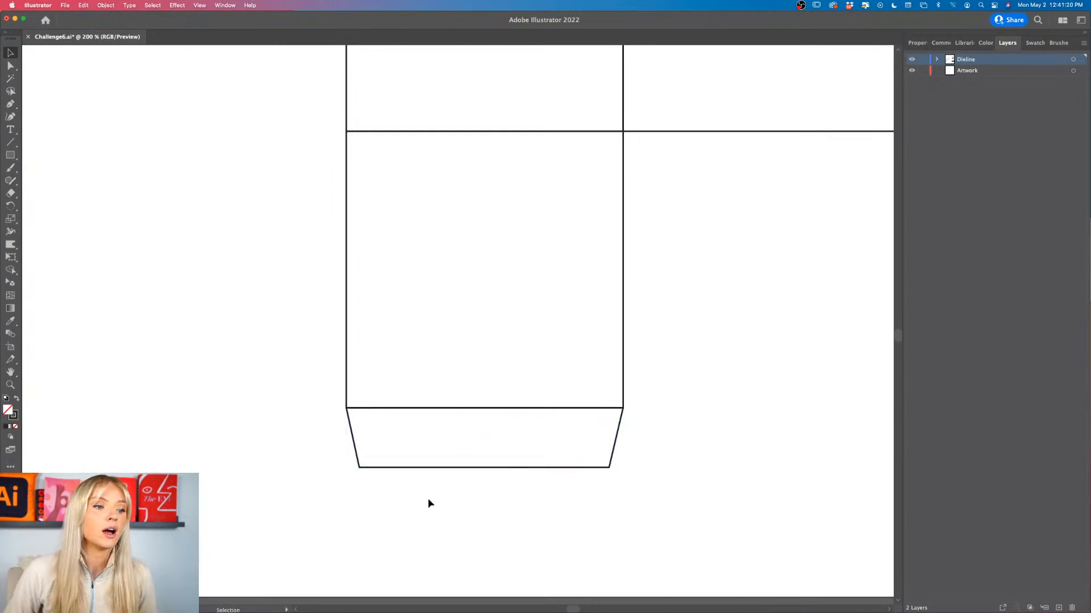
Step: Round the two outer corners of the tapered flap beneath the square and deselect it
scroll(444, 513, down, 5)
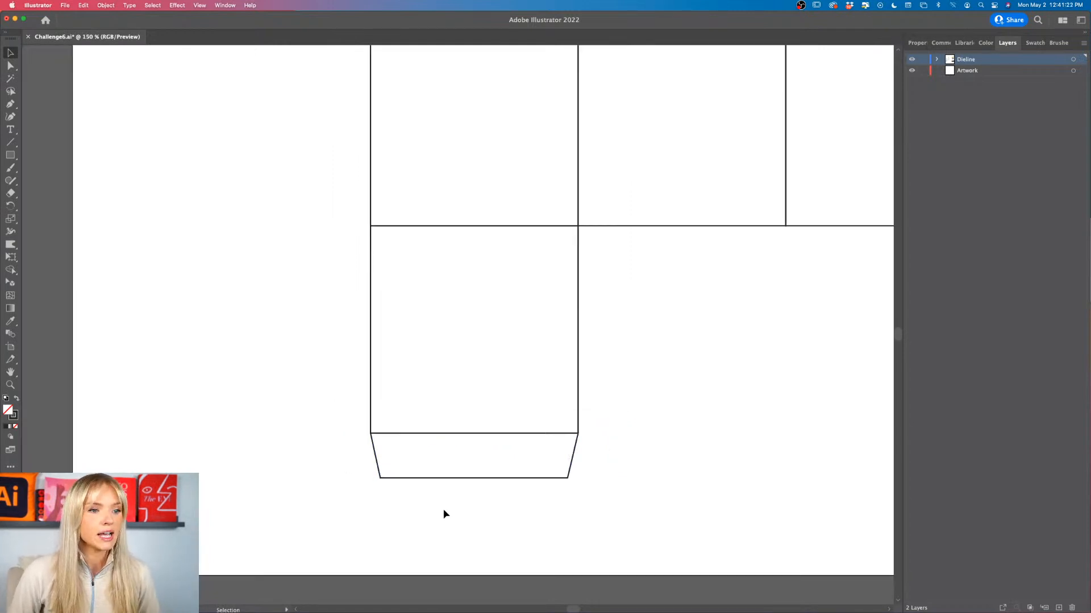
scroll(444, 513, right, 3)
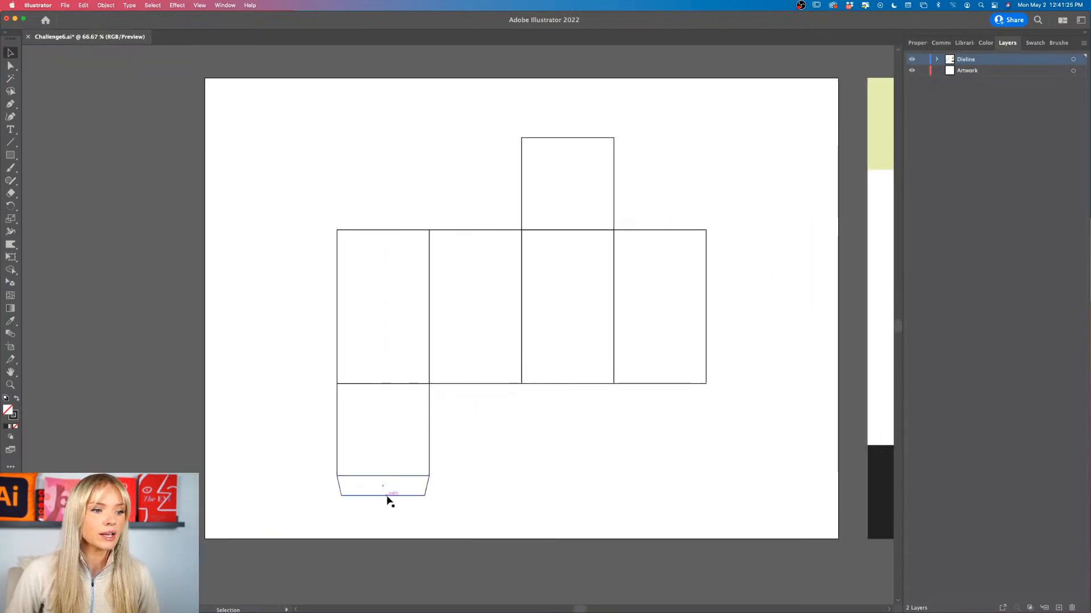
scroll(331, 511, up, 5)
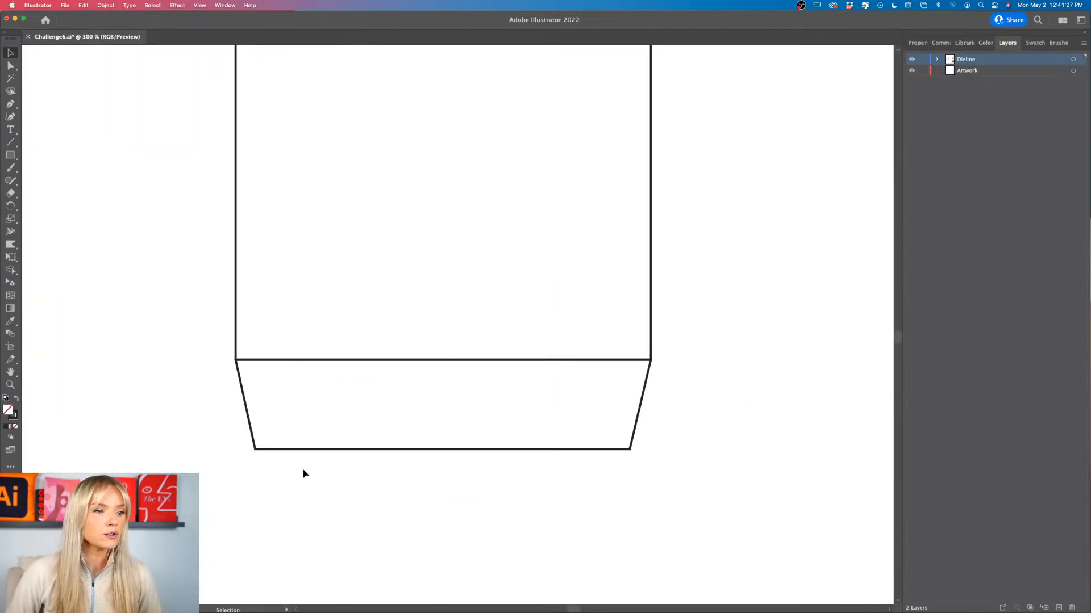
key(a)
click(259, 447)
click(630, 449)
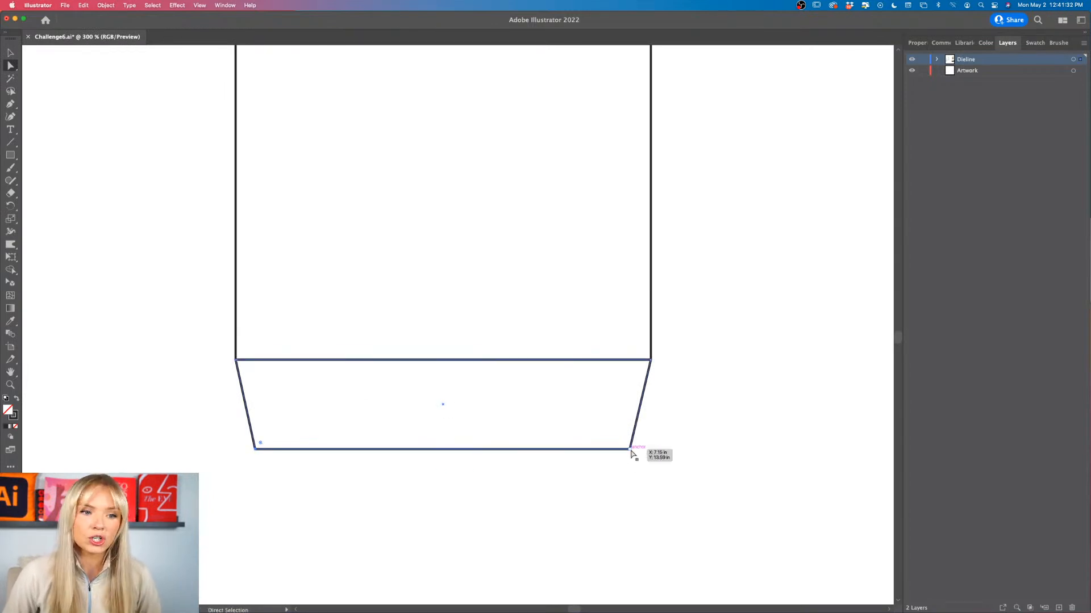
drag(627, 445, 617, 432)
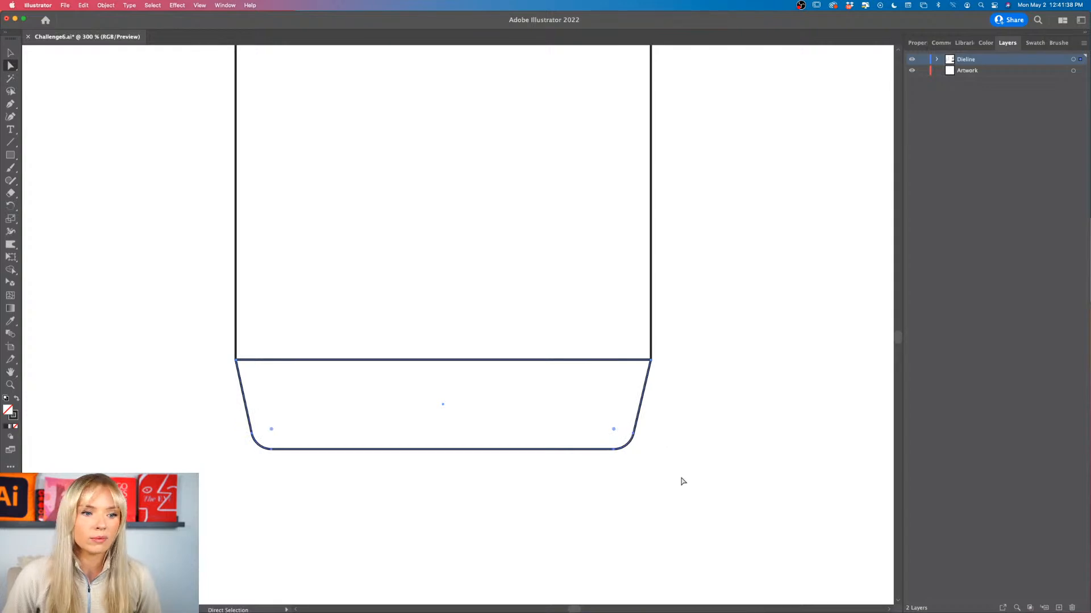
key(v)
click(677, 475)
Step: Duplicate the rounded flap above the upper square and rotate the copy 180 degrees so its narrow side faces outward
scroll(677, 476, down, 1)
scroll(678, 477, down, 2)
scroll(678, 477, right, 5)
scroll(677, 477, up, 2)
scroll(678, 481, down, 1)
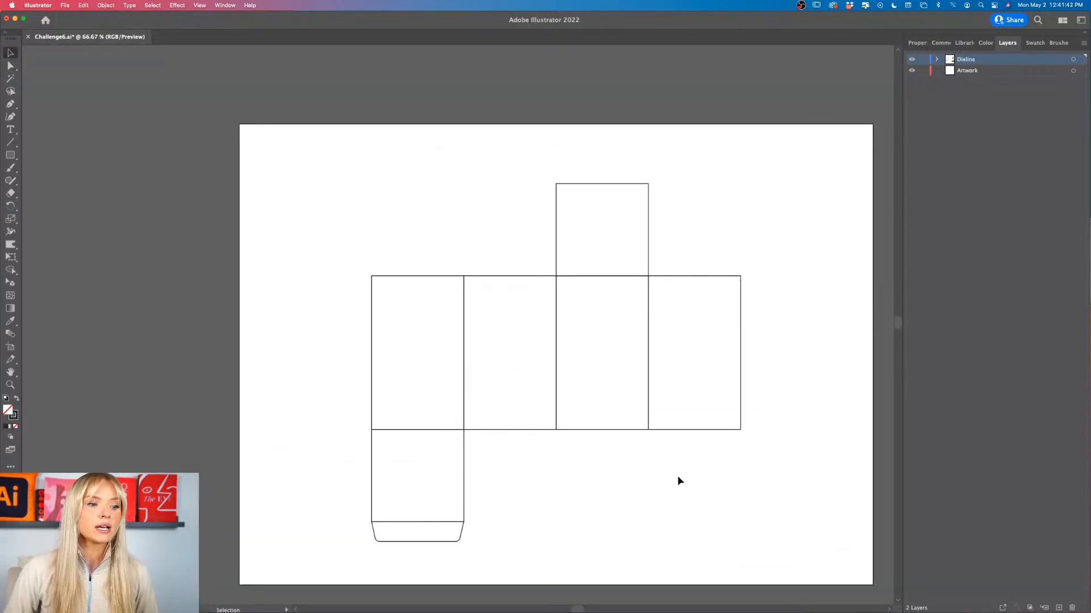
scroll(677, 480, right, 3)
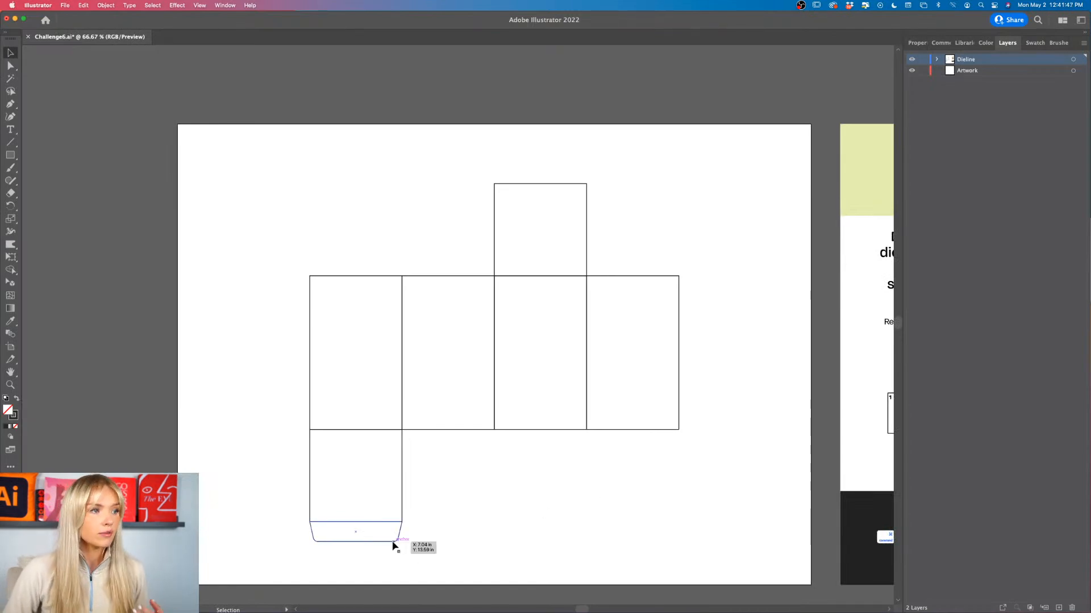
drag(392, 543, 504, 548)
drag(534, 532, 581, 174)
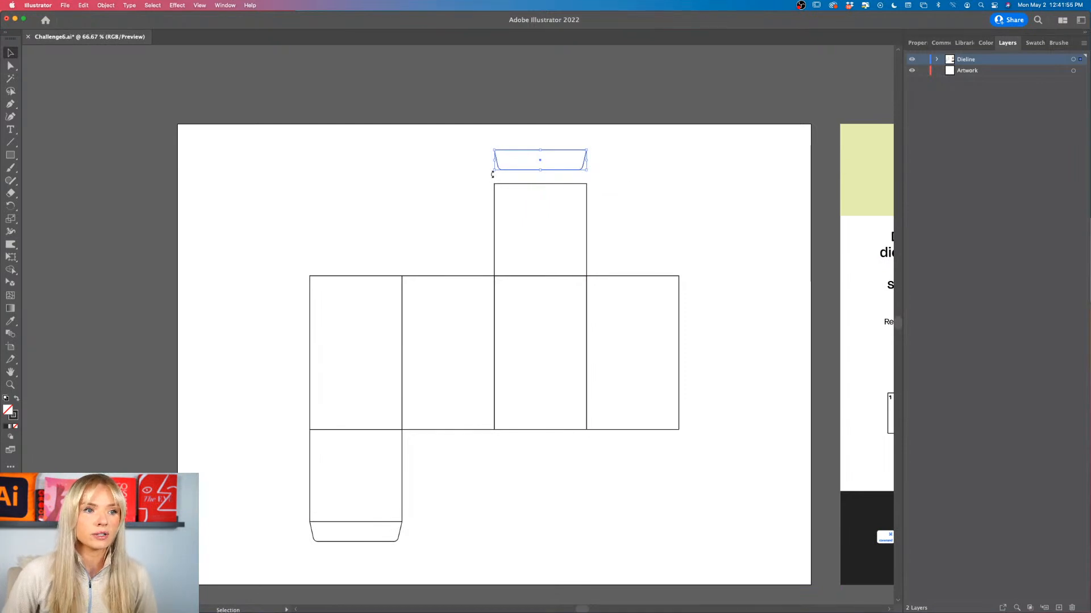
drag(492, 174, 618, 160)
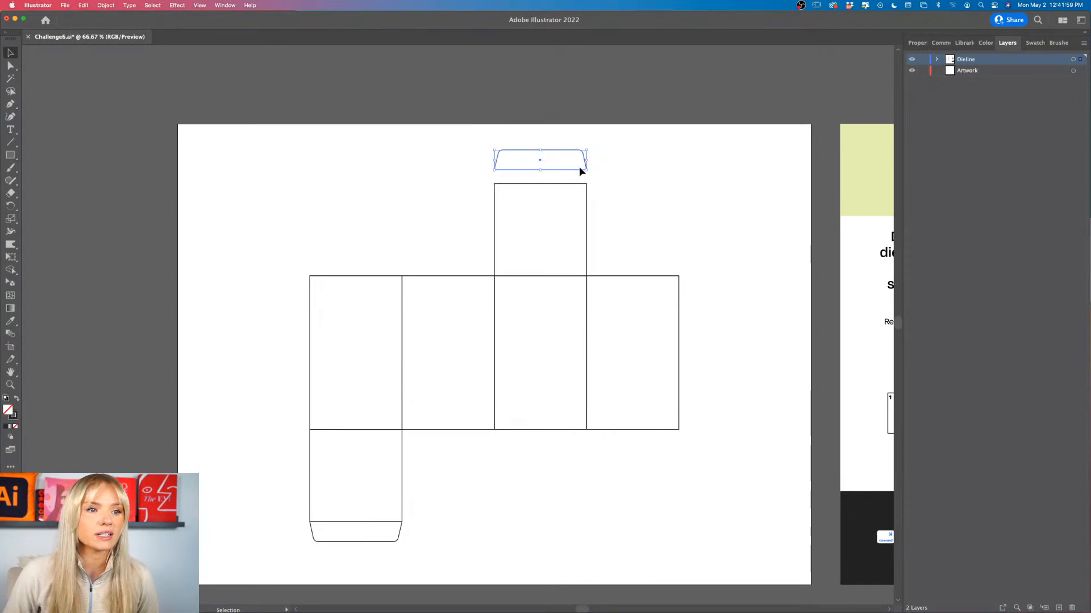
Step: Snap the rotated flap onto the upper edge of the square above the third panel and deselect it
scroll(577, 166, up, 7)
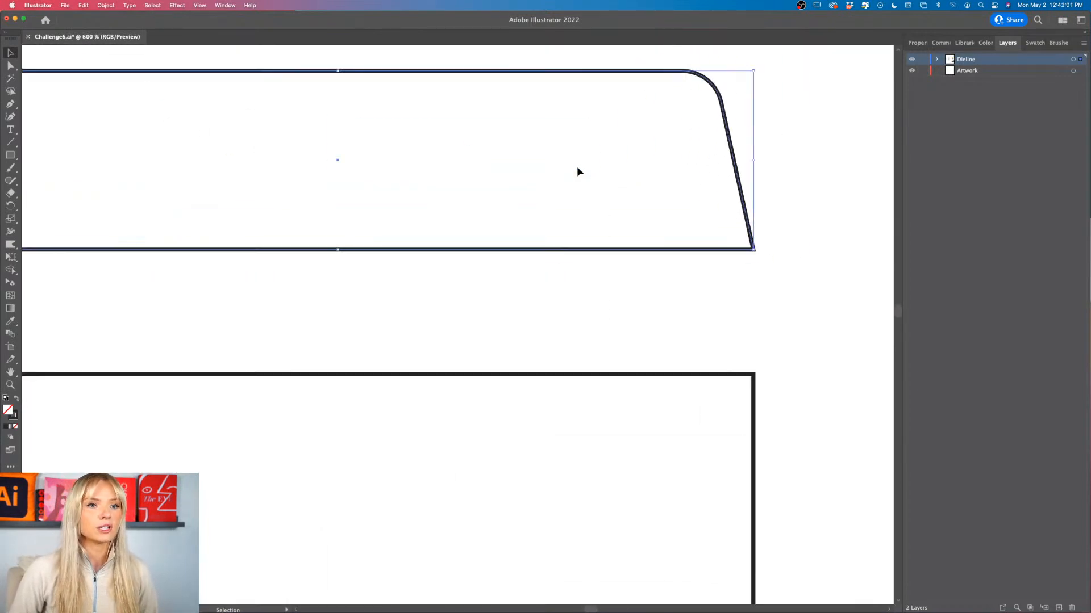
scroll(578, 166, down, 5)
scroll(577, 166, up, 3)
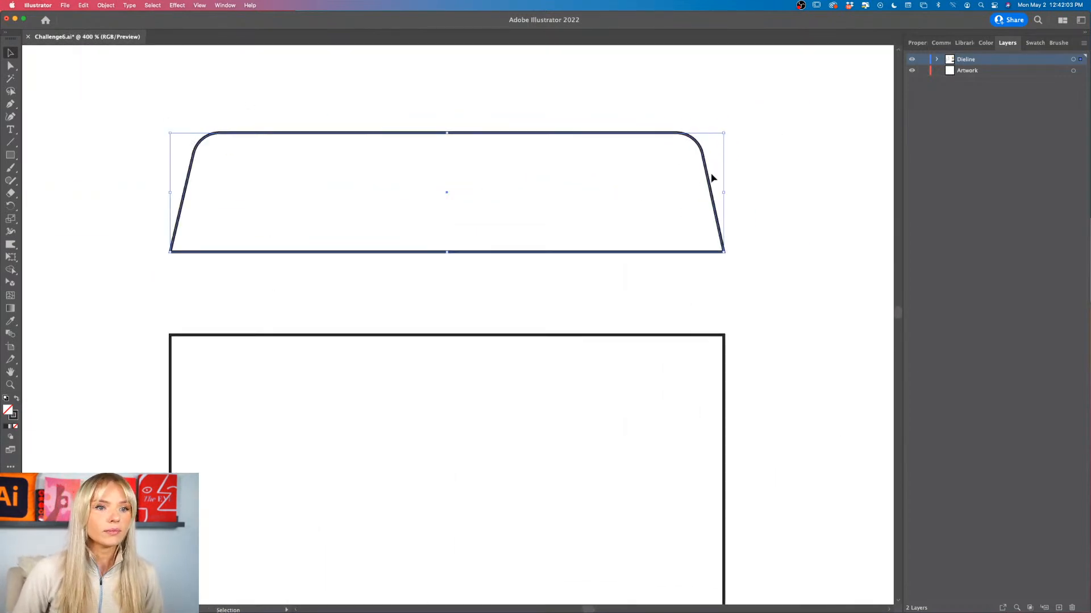
drag(709, 180, 709, 263)
click(794, 261)
Step: Move the fourth panel slightly away from the third panel, snap it back flush against it and deselect it
scroll(795, 262, down, 8)
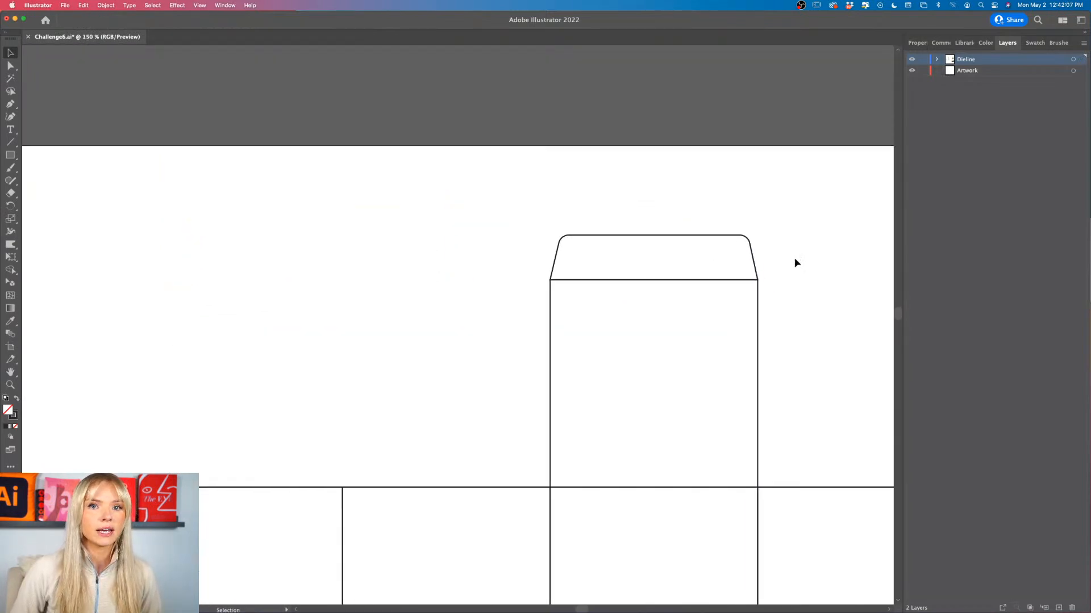
scroll(794, 262, right, 3)
scroll(627, 306, up, 3)
scroll(627, 306, right, 6)
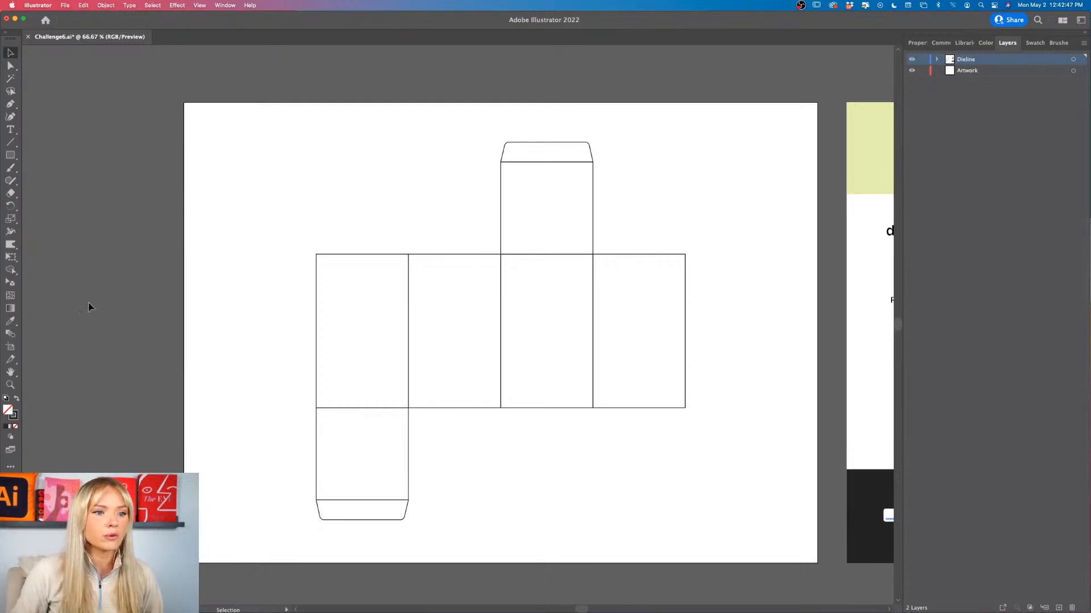
scroll(556, 265, up, 4)
scroll(562, 264, right, 3)
drag(587, 226, 597, 222)
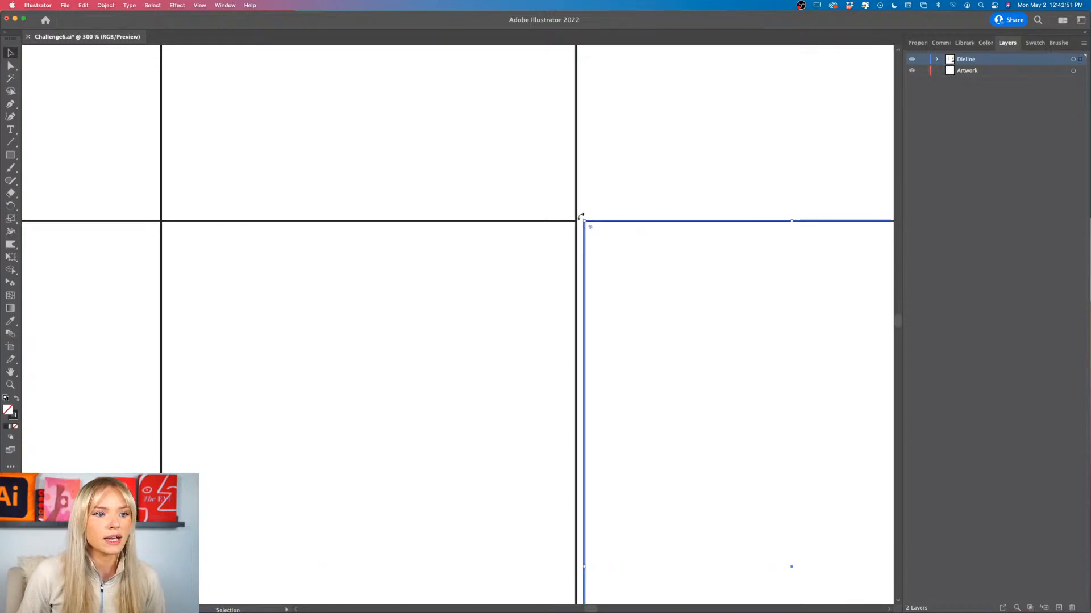
scroll(584, 263, down, 2)
scroll(585, 269, down, 1)
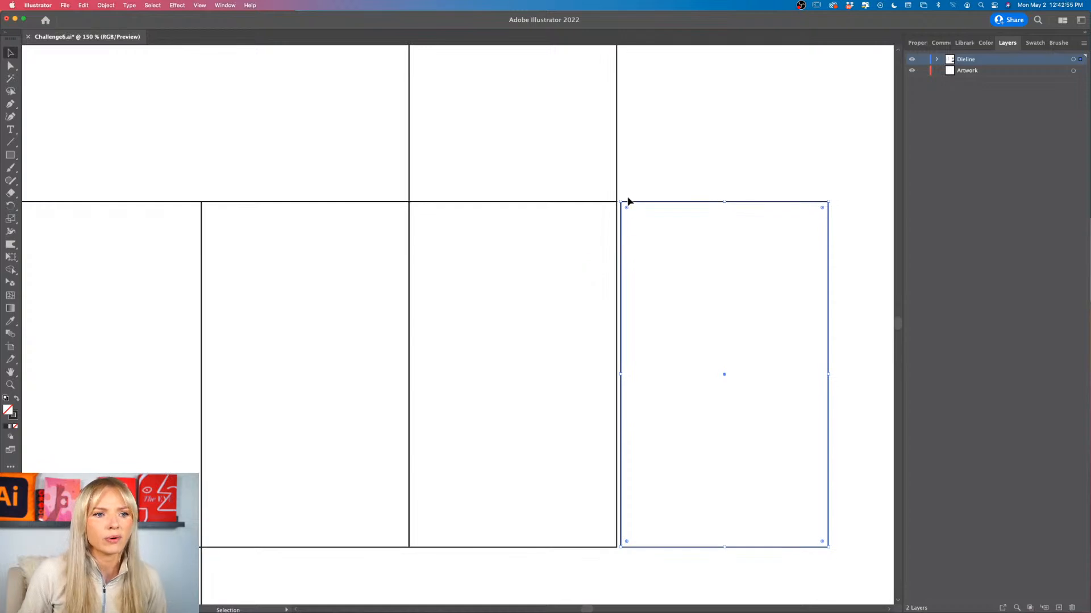
drag(628, 201, 624, 201)
click(642, 169)
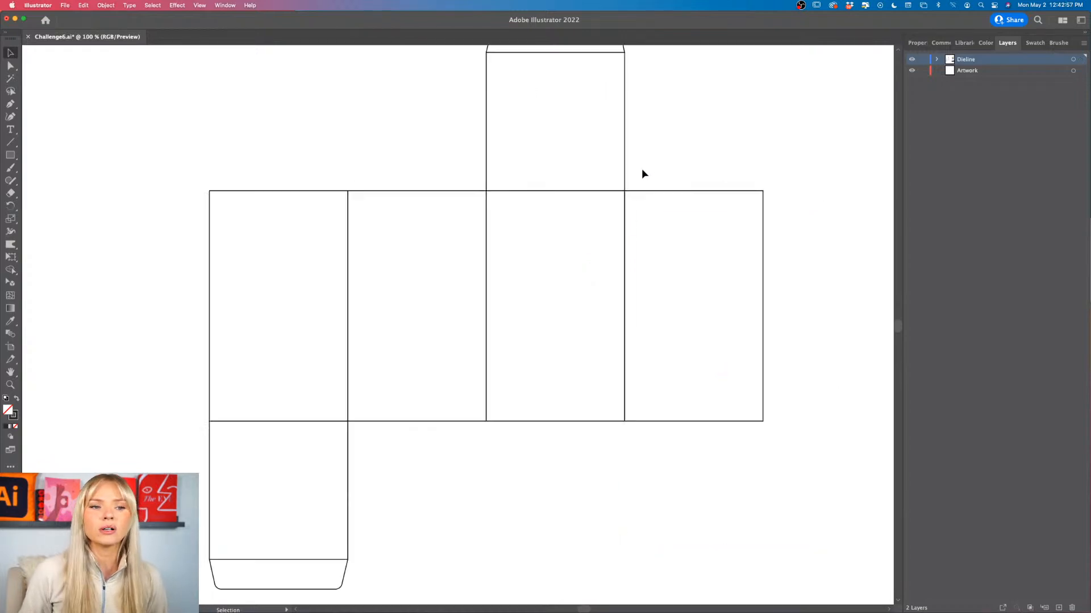
Step: Examine the whole dieline and take a close look at the tapered flap above the upper square
scroll(642, 170, down, 2)
scroll(642, 169, up, 1)
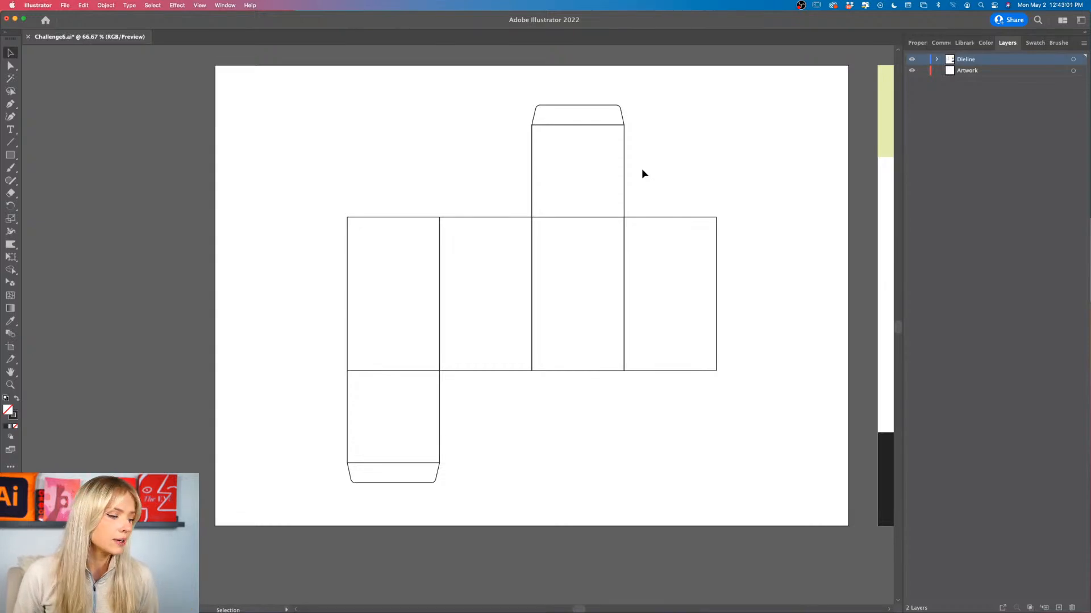
scroll(482, 166, up, 3)
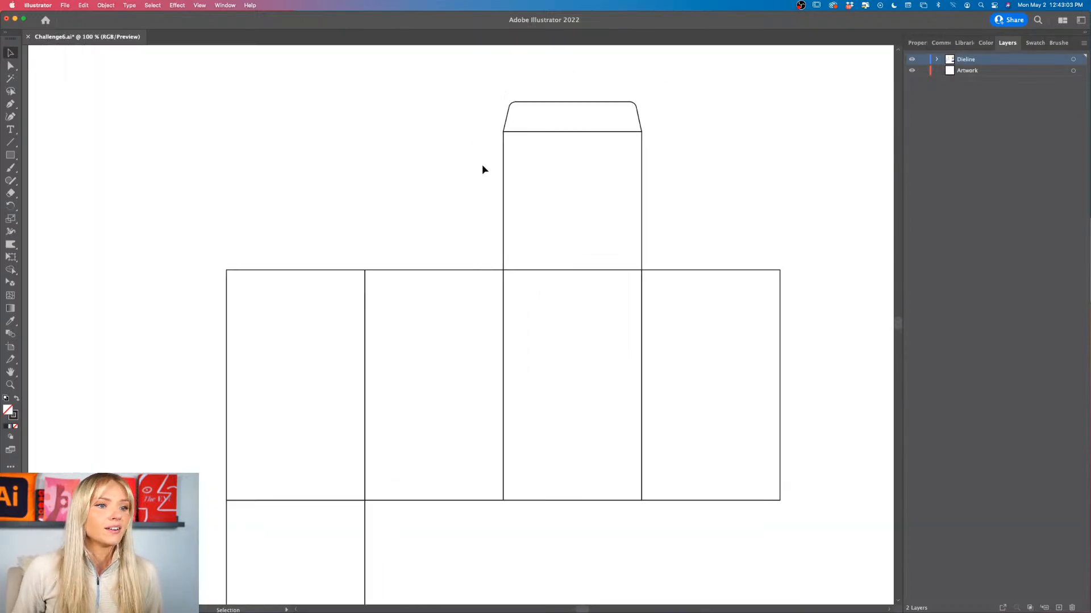
scroll(441, 230, down, 3)
scroll(441, 235, up, 1)
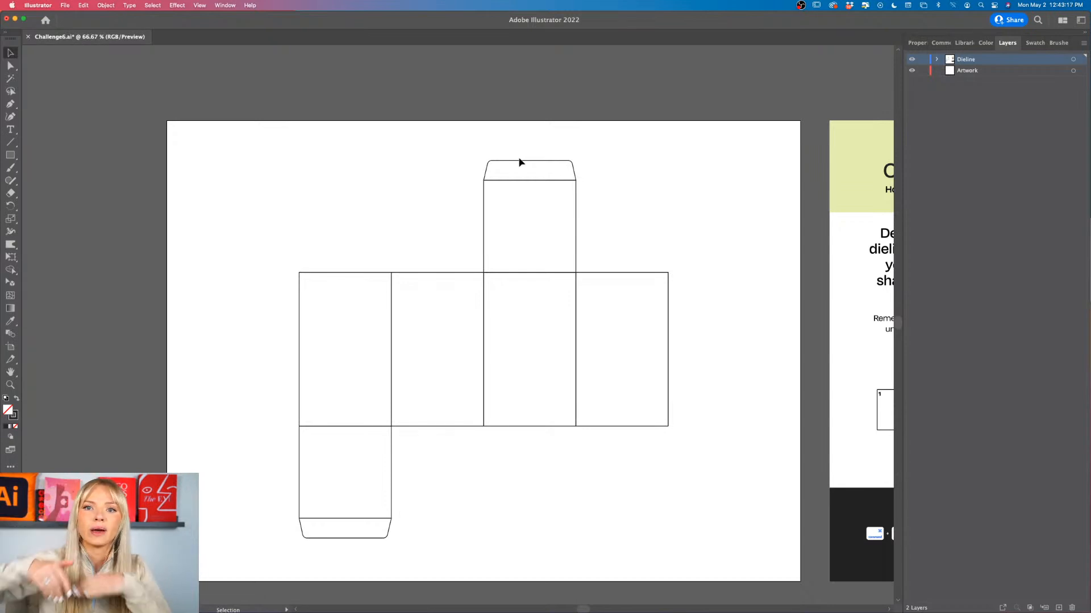
scroll(514, 181, up, 5)
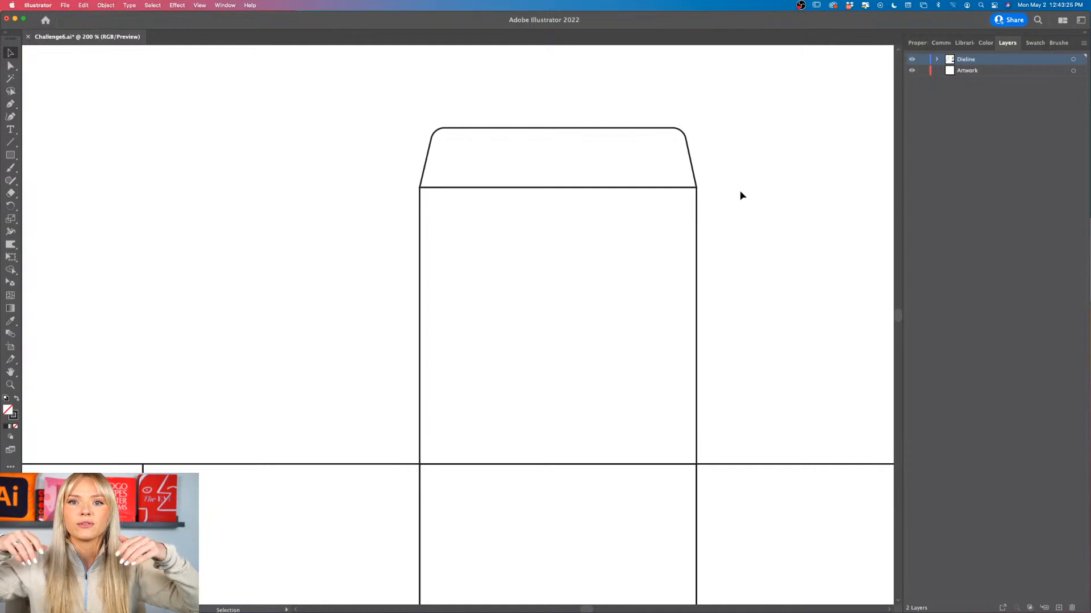
key(super+minus)
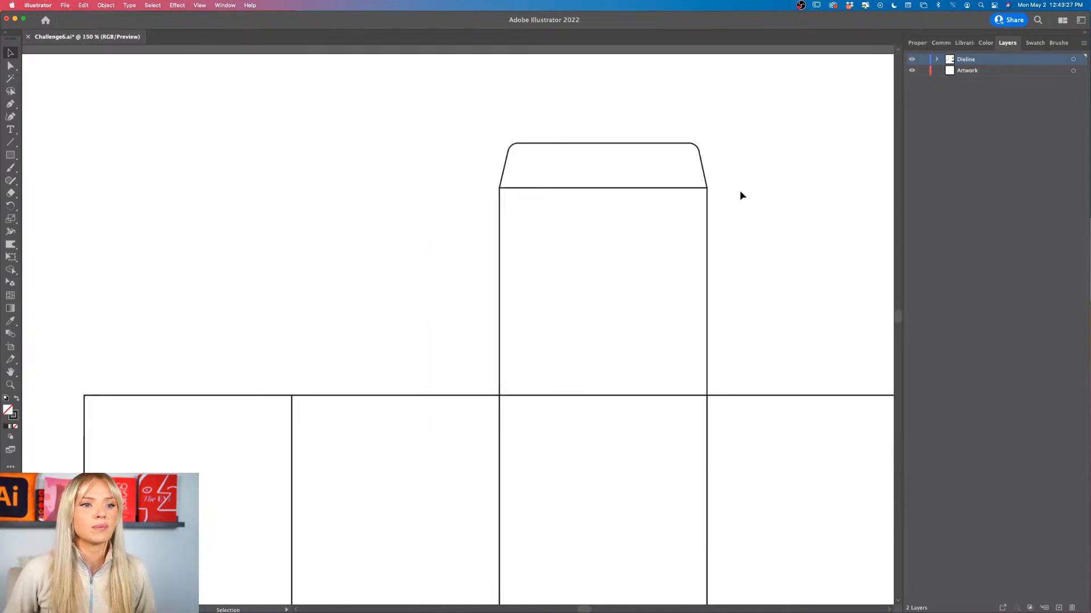
key(super+minus)
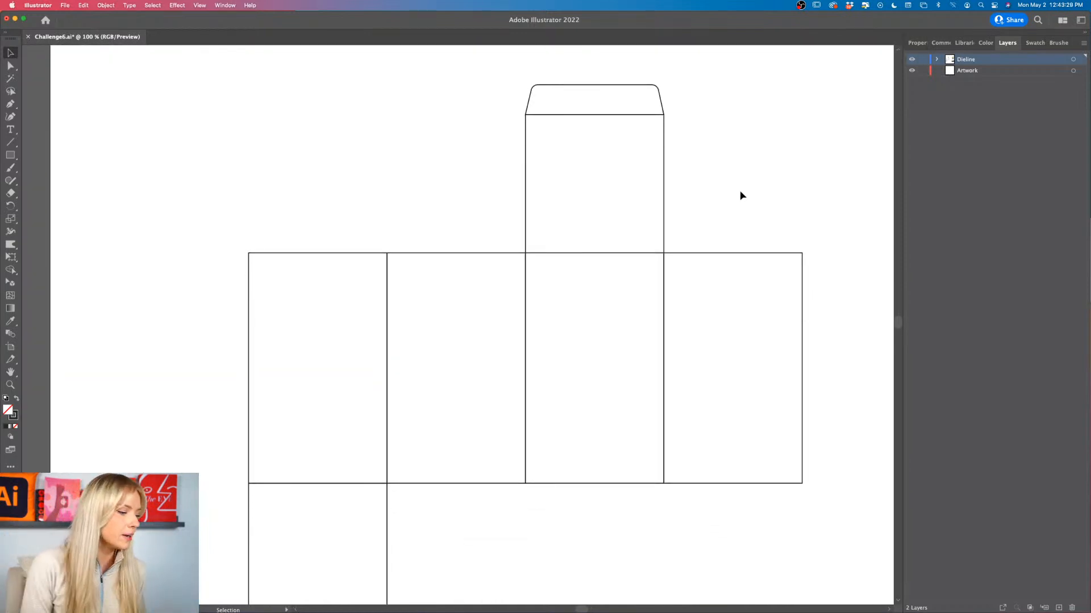
scroll(742, 196, right, 1)
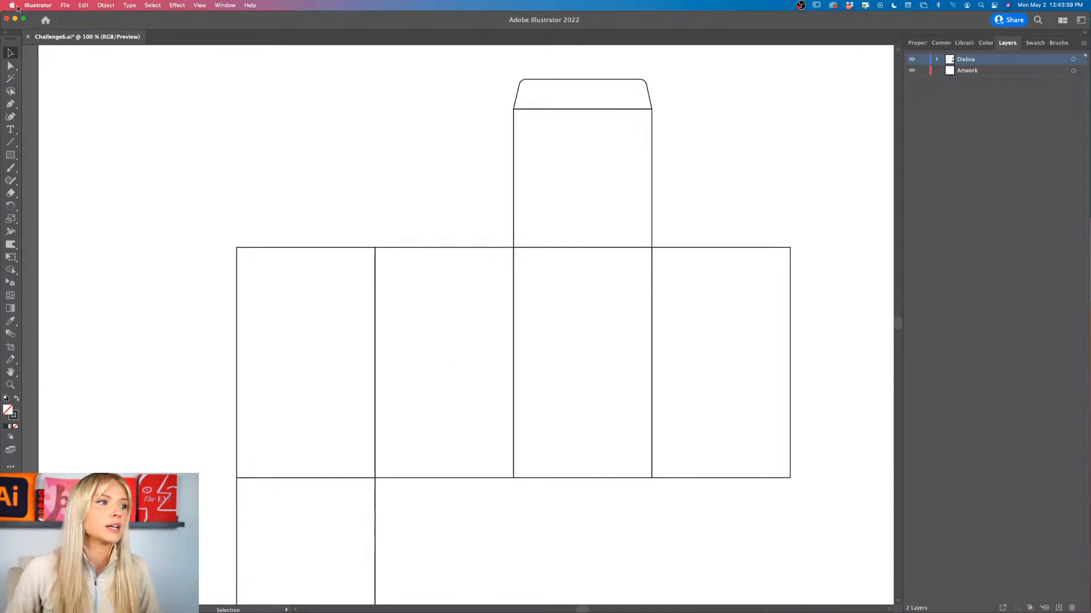
Step: Start a Pen path just above the second panel: a base as wide as the panel and a vertical side reaching about half the upper square's height
click(9, 105)
scroll(437, 229, up, 2)
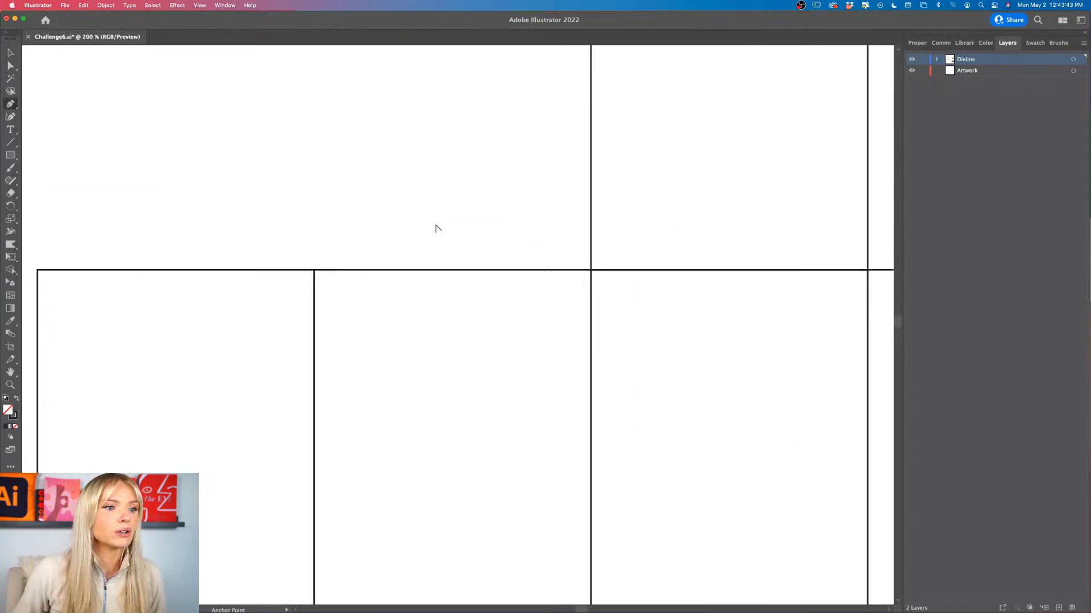
click(314, 257)
click(590, 257)
scroll(589, 108, up, 2)
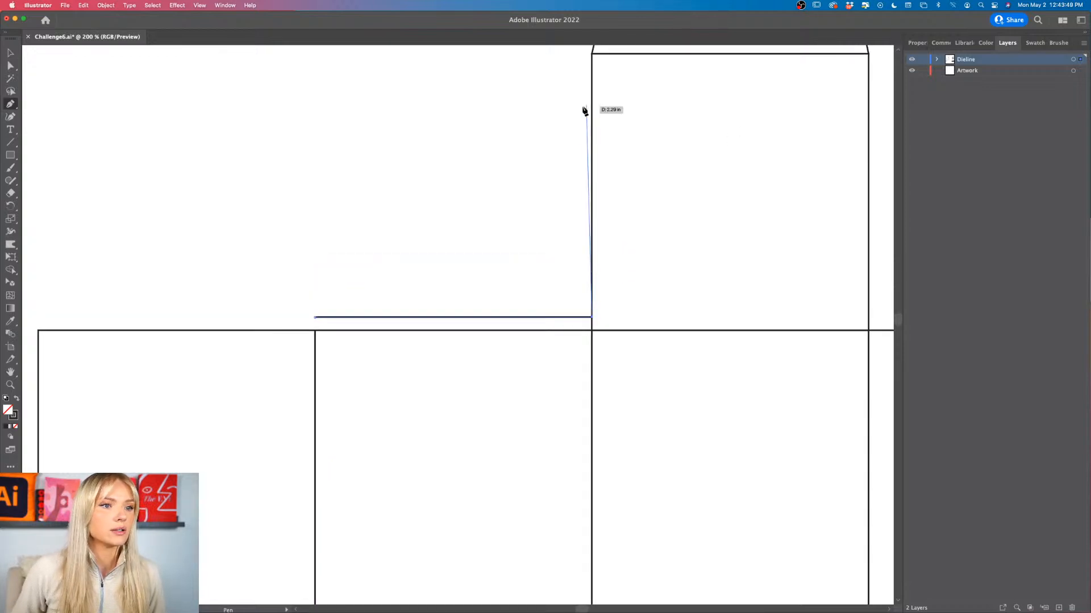
click(591, 169)
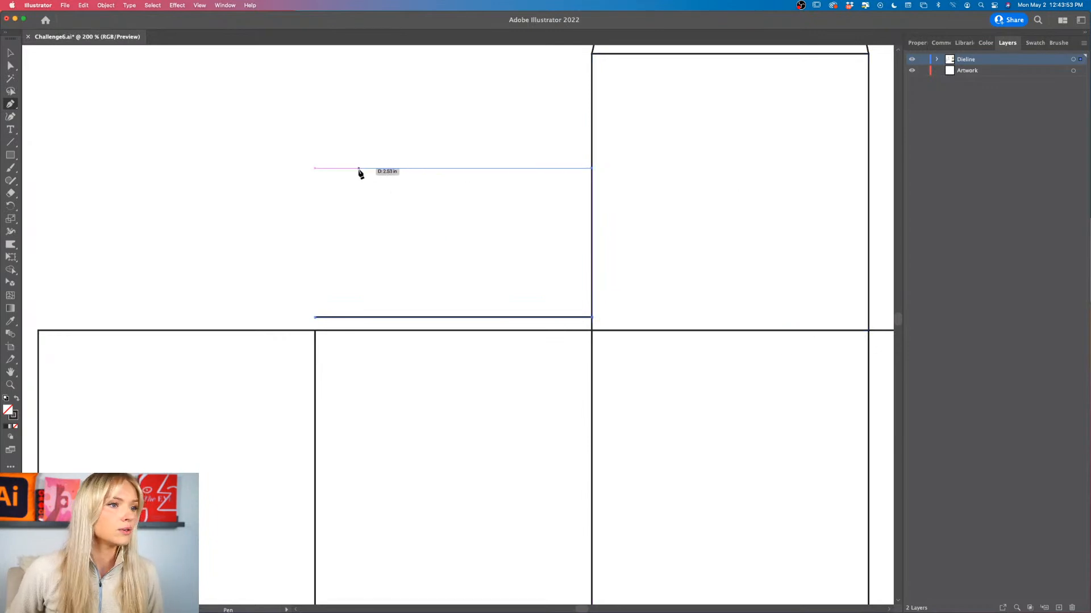
Step: Finish the flap outline with a shorter parallel top edge, a slanted outer side and a small notch at the base, closing the path and deselecting it
click(353, 168)
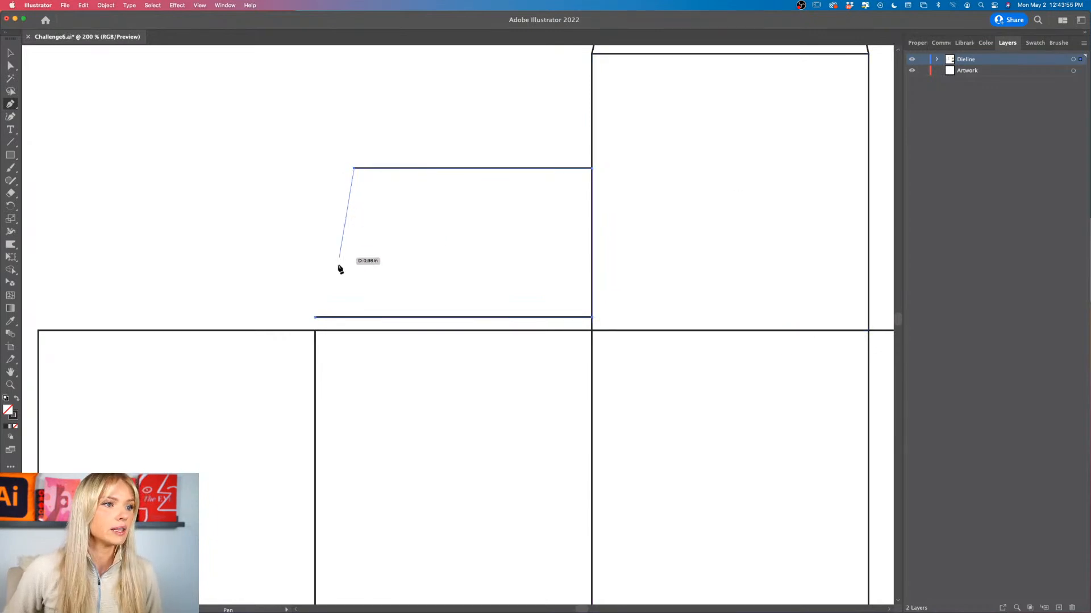
click(314, 317)
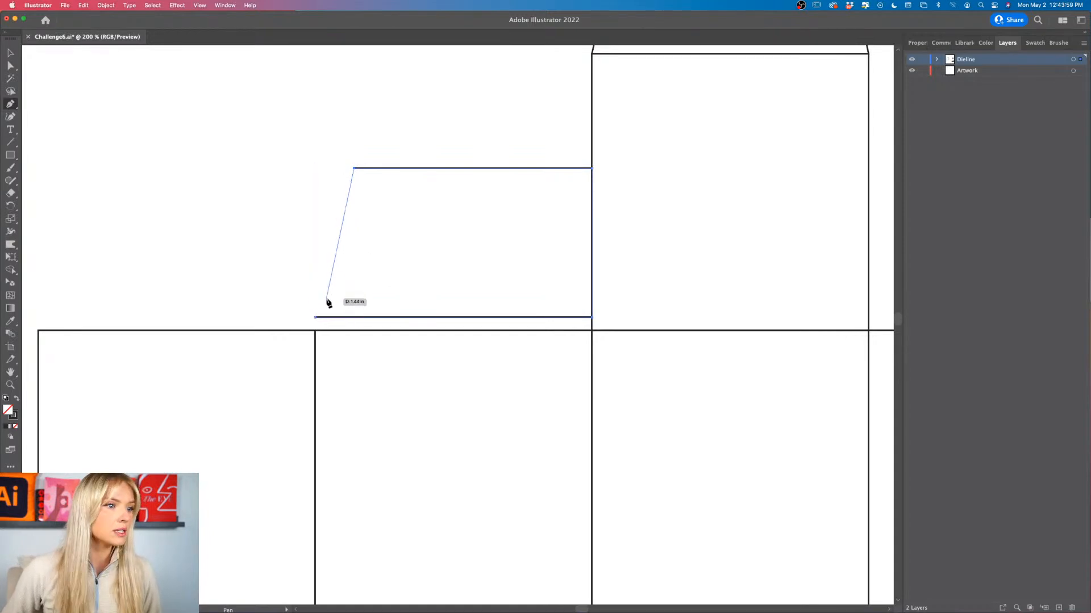
click(322, 299)
click(315, 301)
click(315, 317)
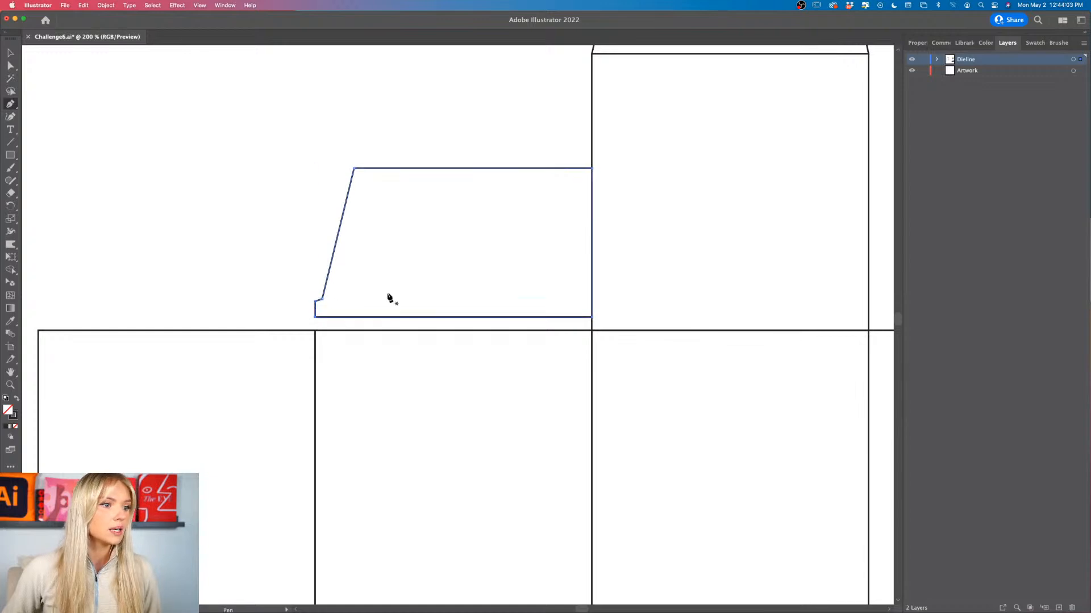
key(v)
click(209, 223)
scroll(209, 222, right, 2)
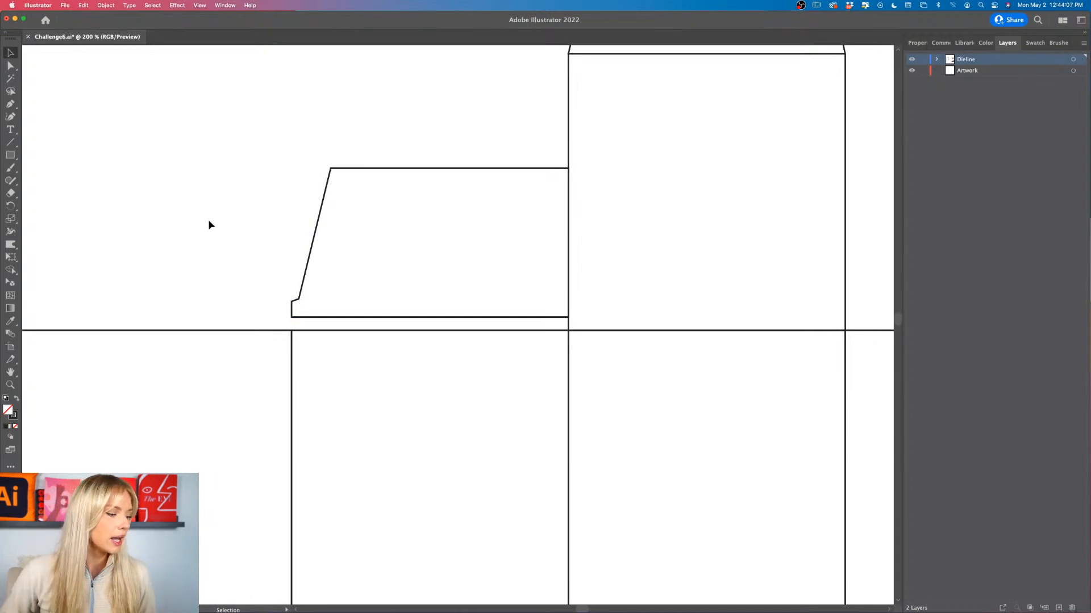
Step: Move the new flap down flush onto the upper edge of the second panel
drag(464, 168, 500, 161)
drag(409, 310, 436, 333)
scroll(487, 305, up, 4)
scroll(487, 306, right, 2)
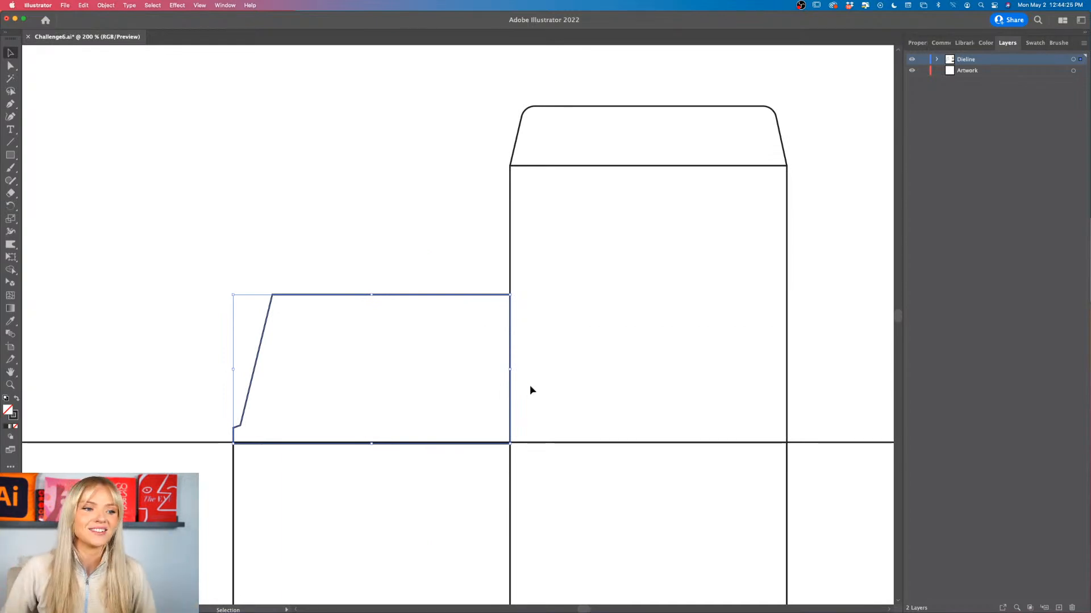
Step: Offset the flap from the panel, add an anchor point near the base of its vertical side, and shift the side above it slightly inward
mouse_move(434, 298)
mouse_down()
mouse_move(421, 295)
mouse_move(426, 286)
mouse_up()
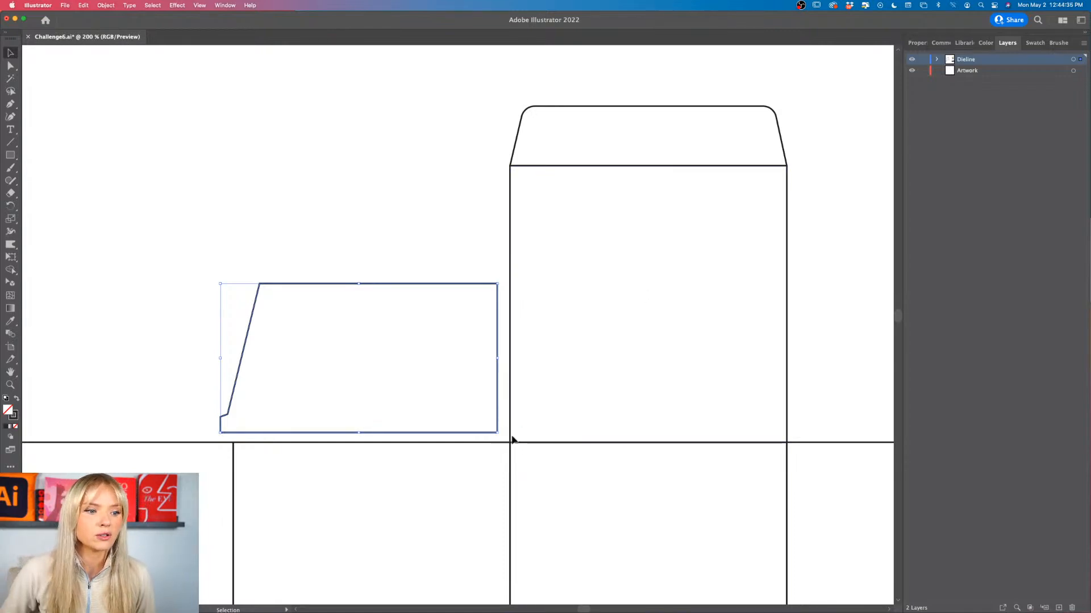
scroll(497, 344, up, 2)
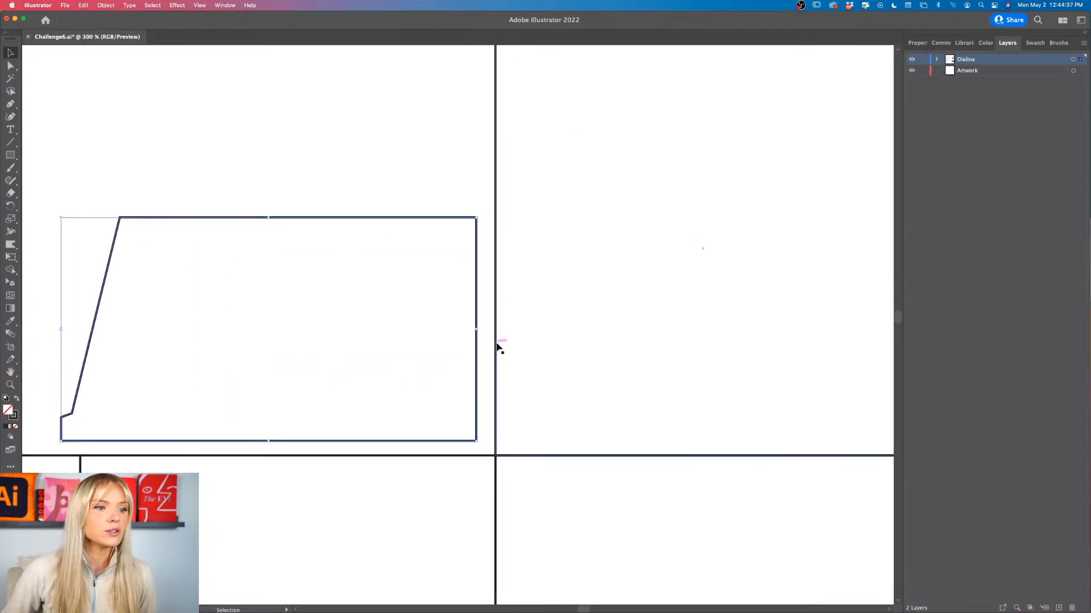
scroll(497, 345, left, 2)
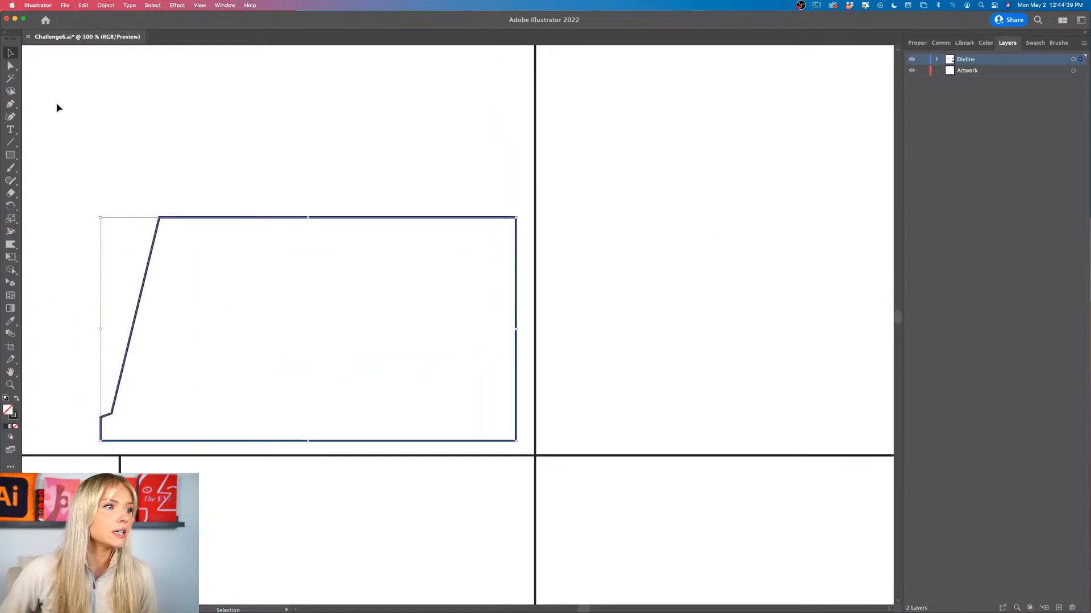
click(10, 103)
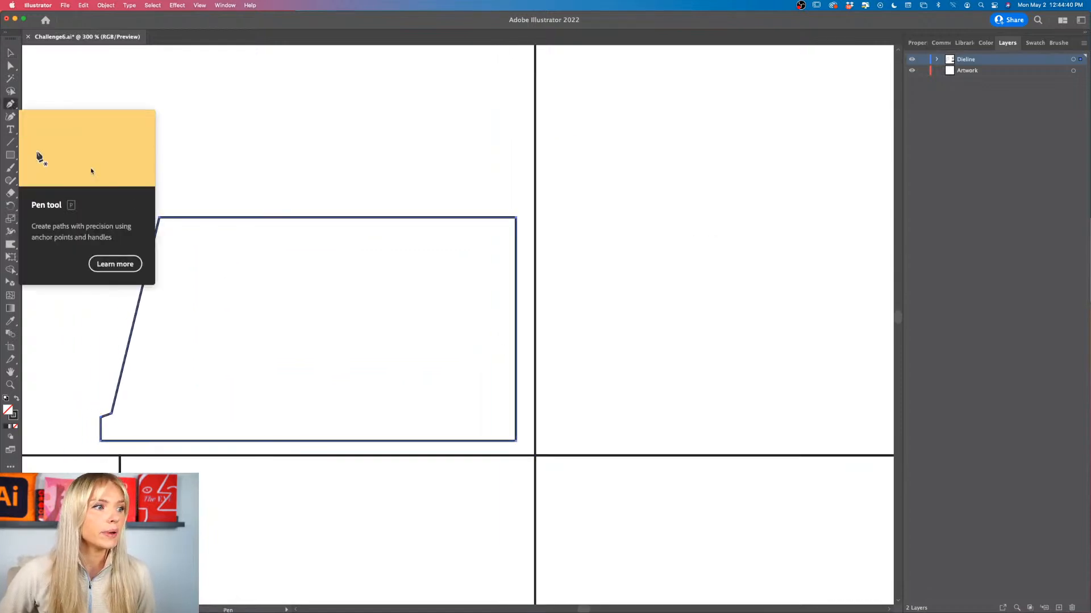
click(516, 424)
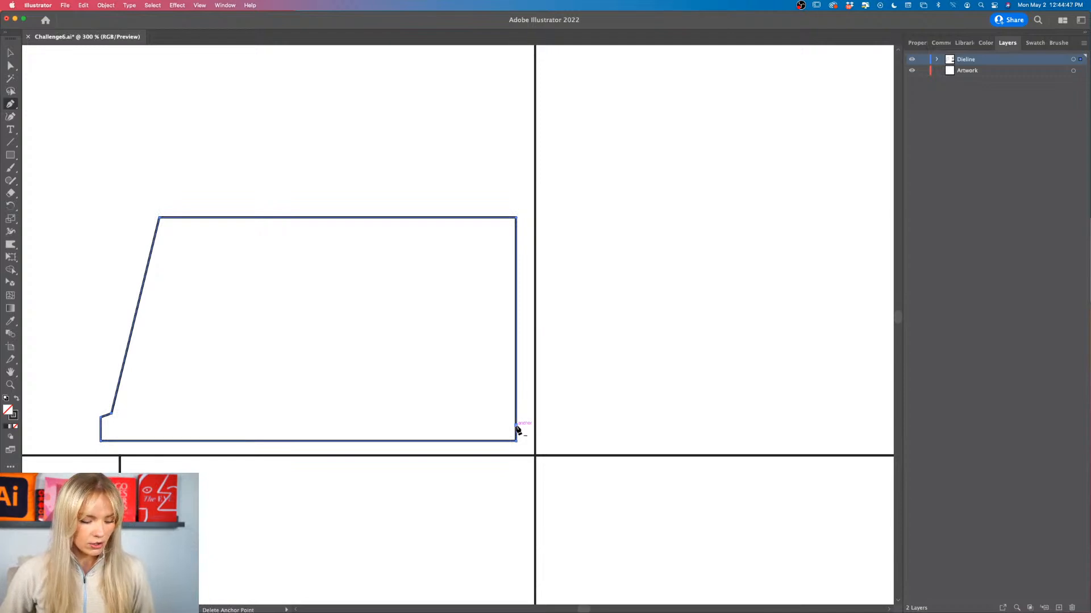
key(a)
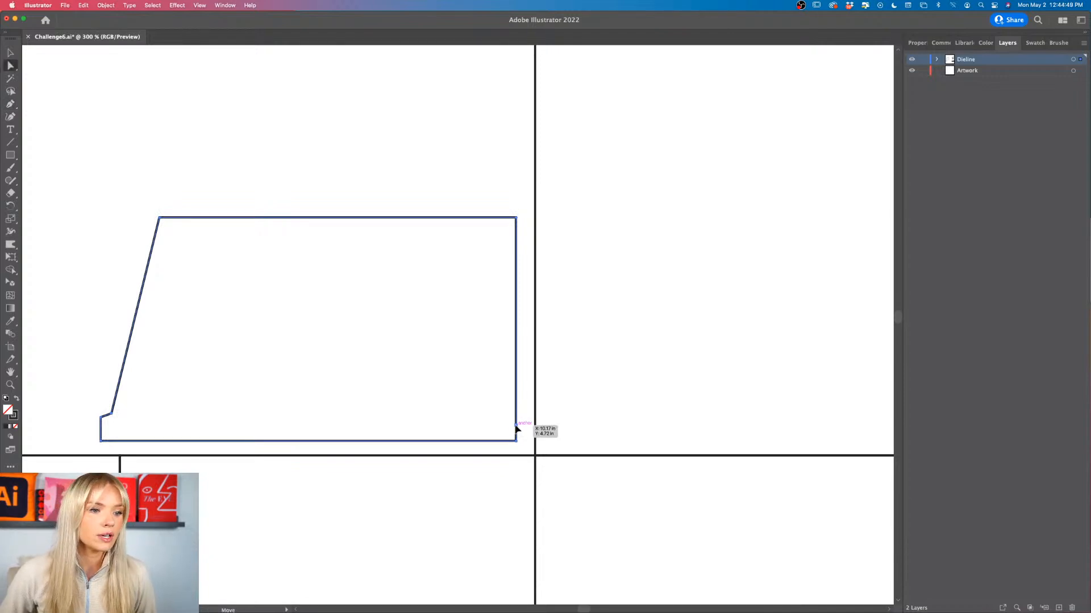
drag(516, 427, 510, 426)
drag(516, 218, 510, 221)
key(v)
click(497, 180)
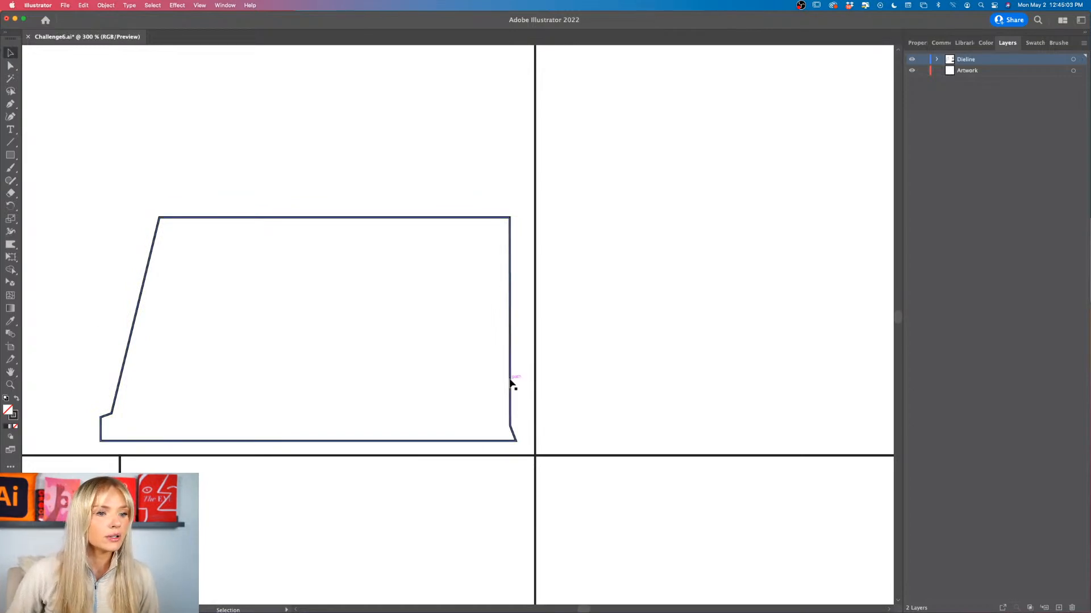
Step: Snap the edited flap onto the second panel's upper edge with its base corners on the panel corners and deselect it
drag(510, 385, 530, 397)
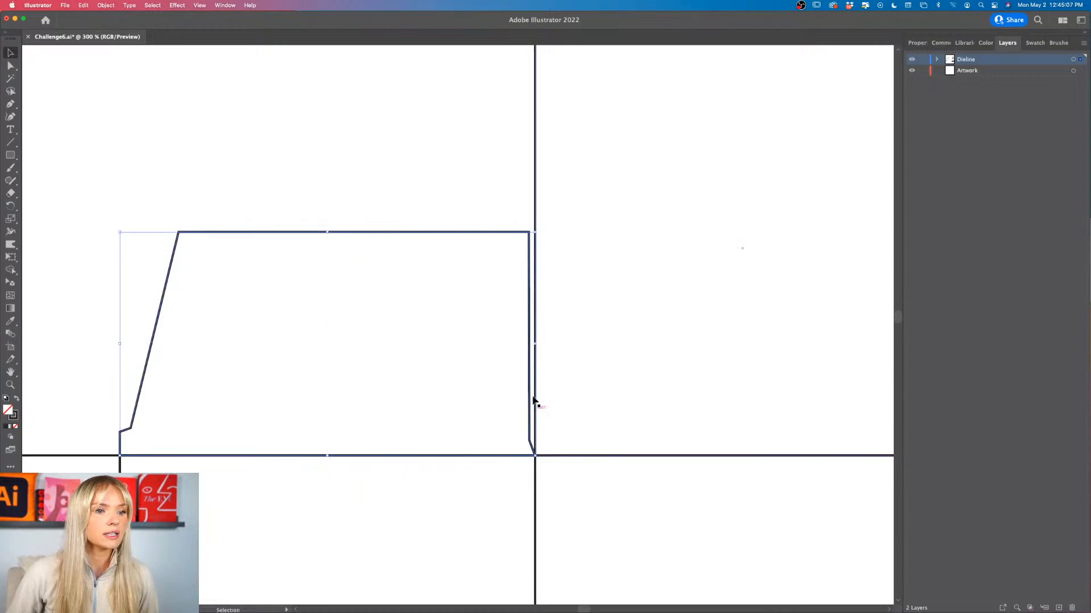
click(488, 142)
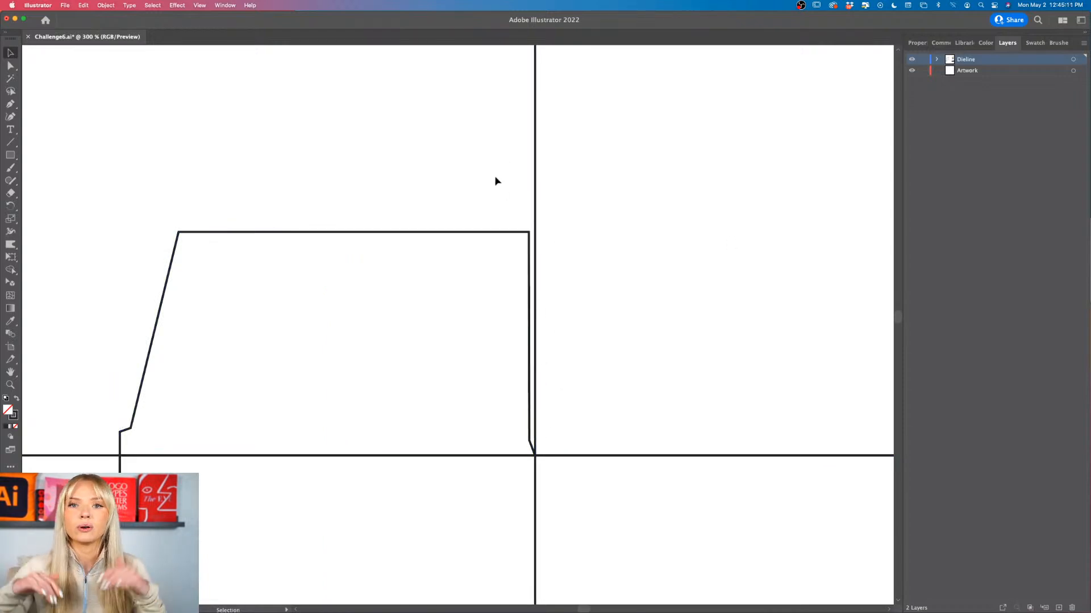
scroll(494, 180, down, 2)
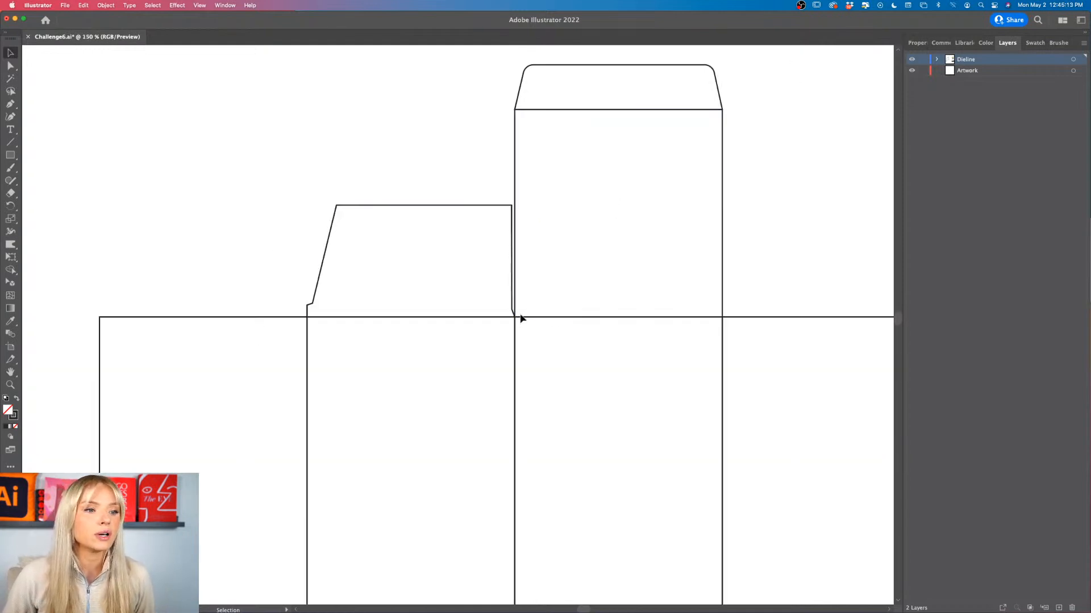
scroll(779, 243, right, 5)
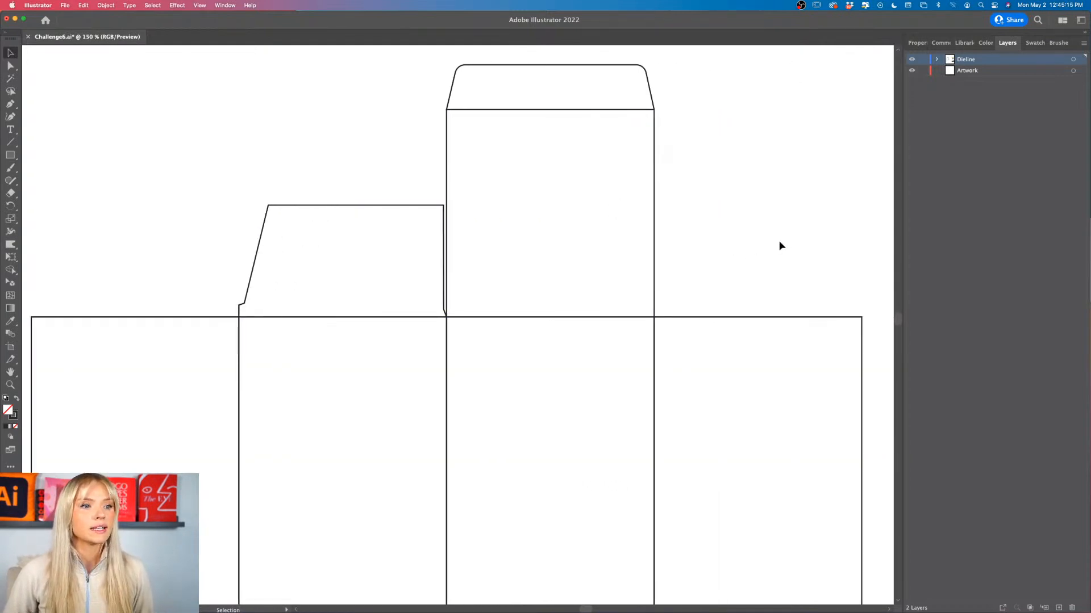
Step: Duplicate the side flap onto the upper edge of the fourth panel and reflect the copy across the vertical axis
drag(253, 222, 667, 222)
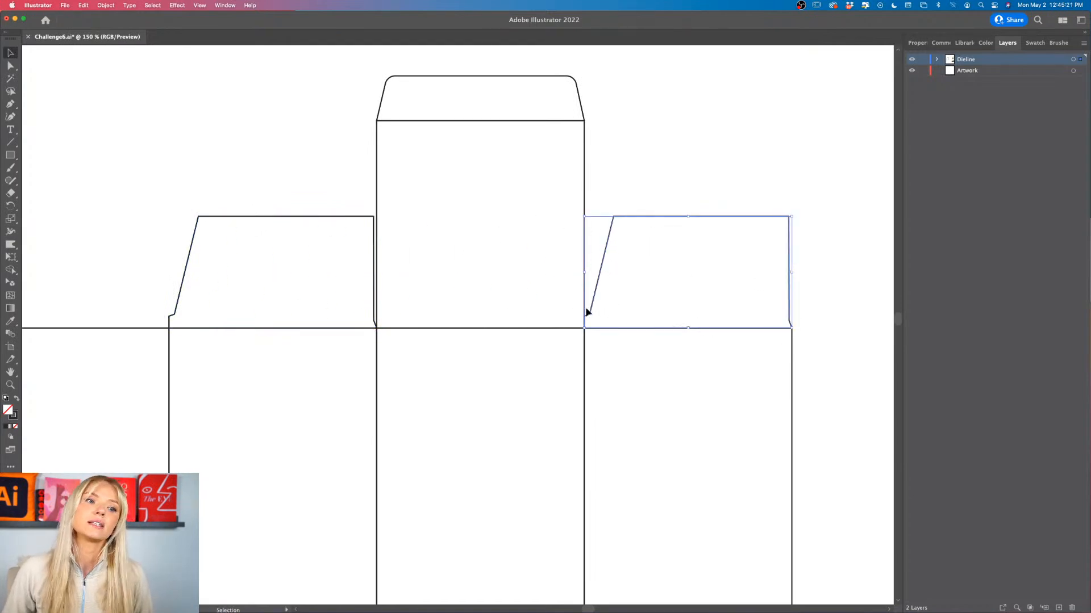
right_click(790, 235)
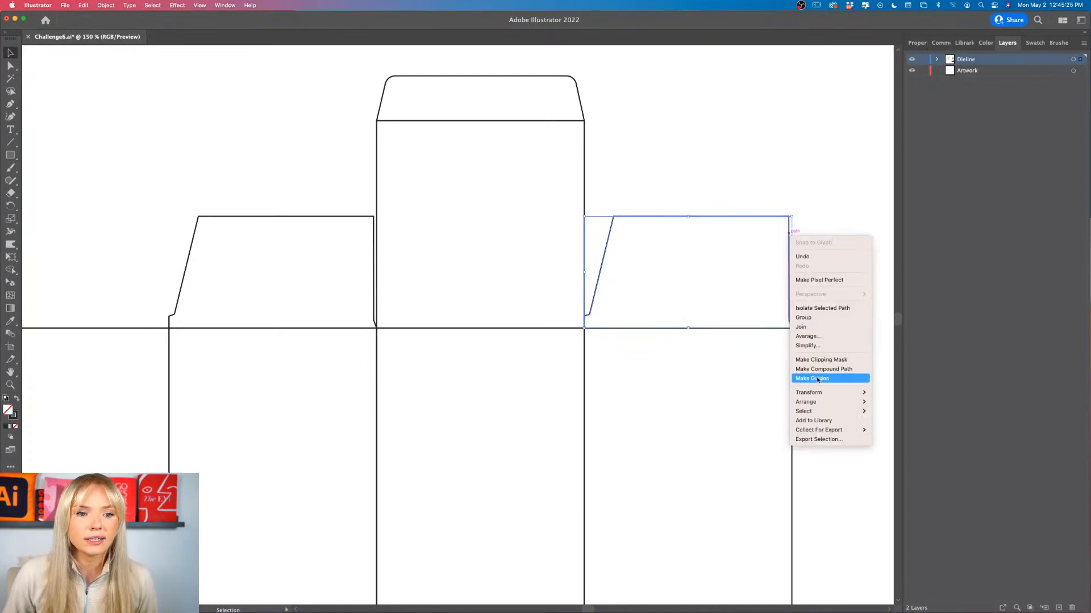
mouse_move(841, 393)
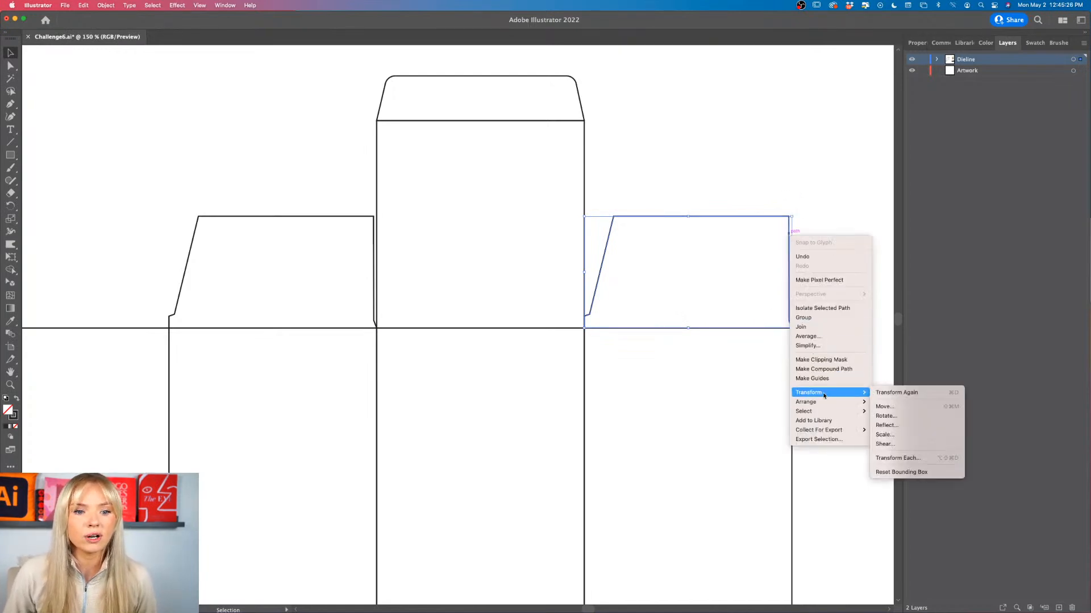
click(886, 425)
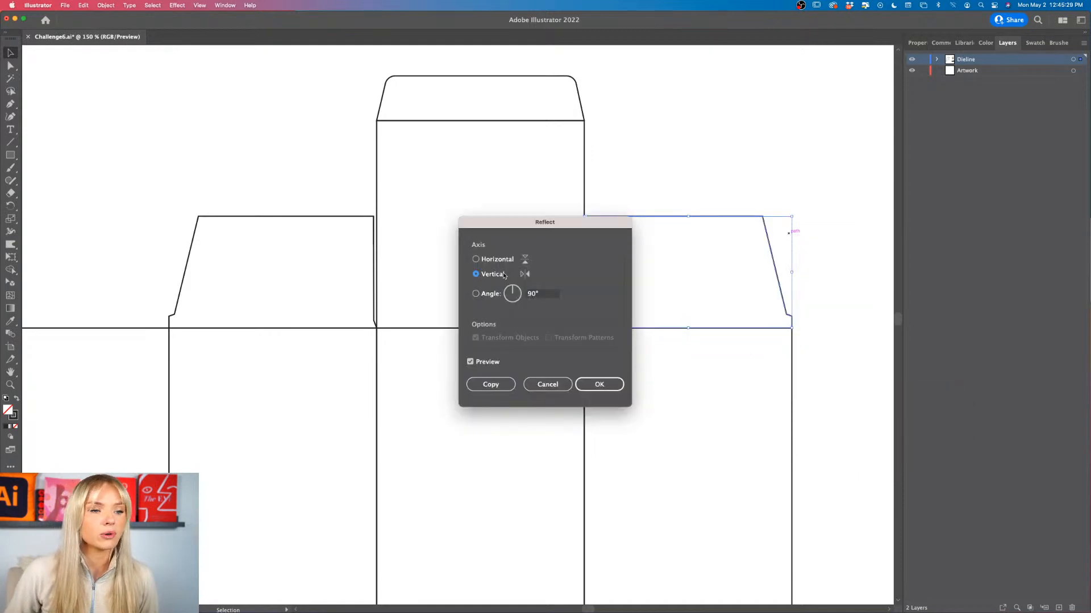
click(585, 382)
key(super+minus)
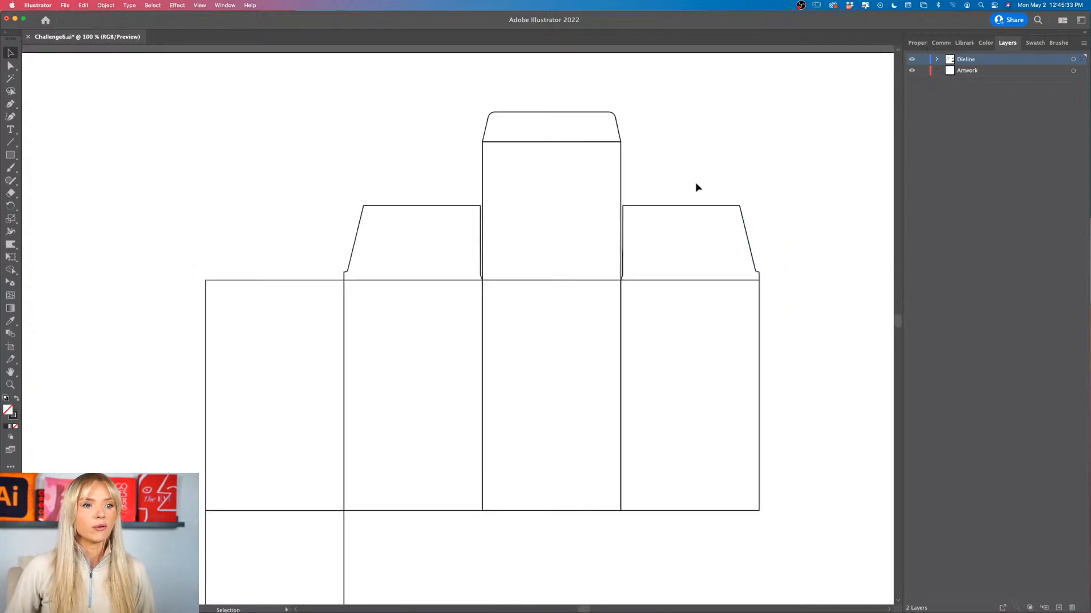
Step: Duplicate both side flaps together and place the copies below the second and fourth panels
scroll(696, 184, down, 2)
scroll(697, 185, right, 1)
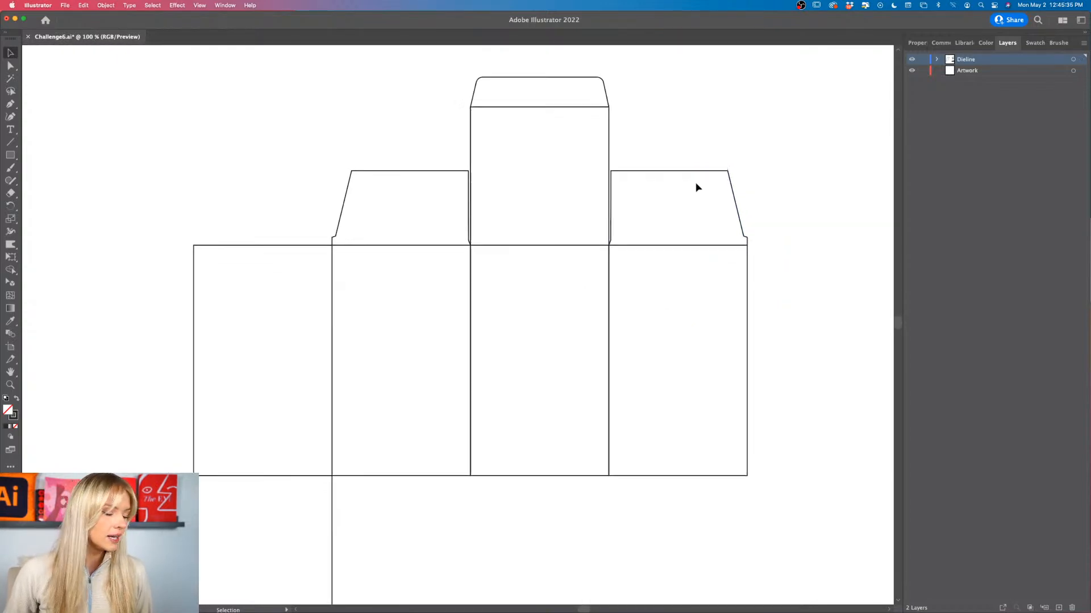
drag(681, 124, 651, 173)
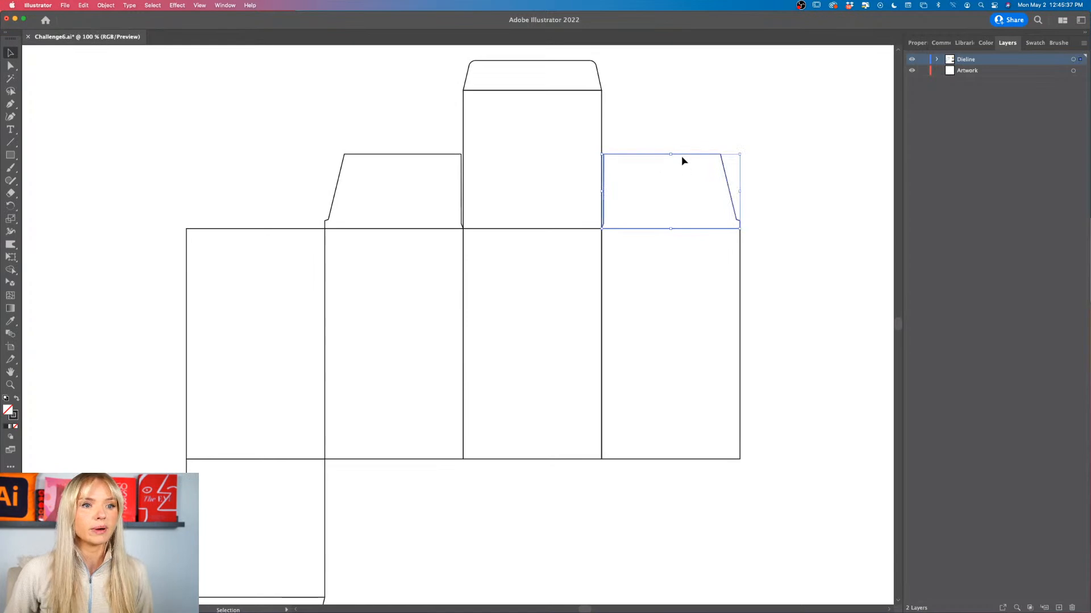
drag(409, 129, 427, 509)
scroll(427, 509, down, 2)
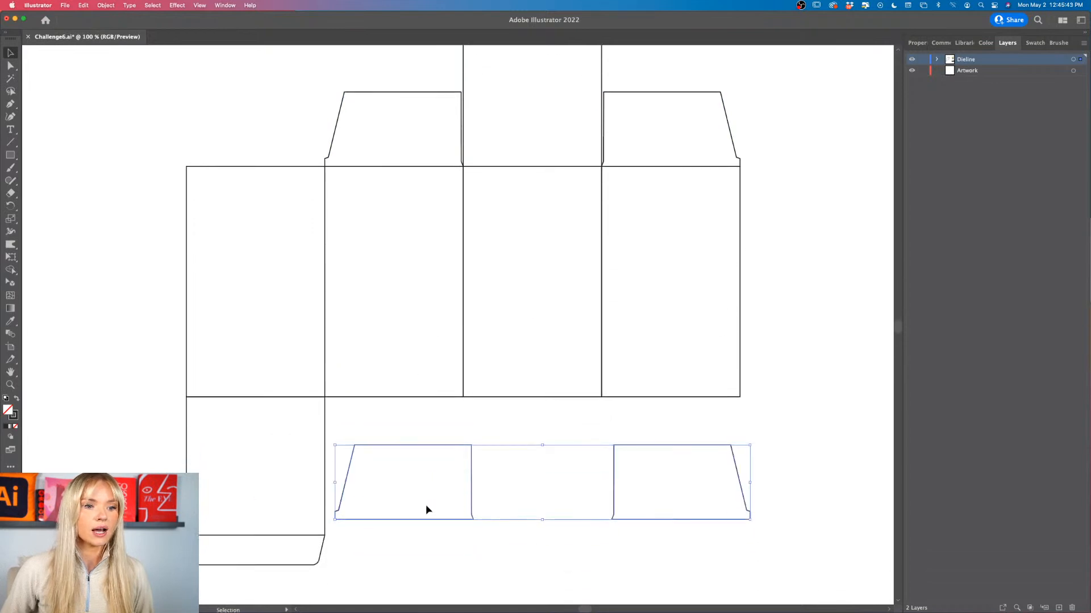
Step: Turn the copied flaps upside down, snap them onto the lower edges of the second and fourth panels, and deselect them
scroll(427, 509, down, 1)
drag(332, 492, 703, 431)
drag(646, 414, 634, 367)
click(736, 433)
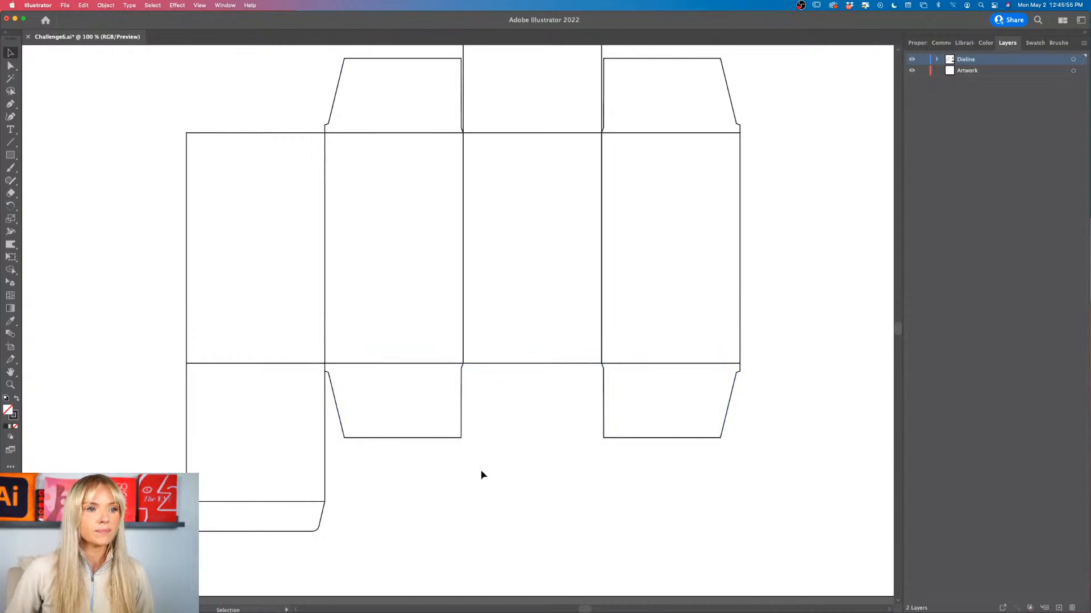
Step: With the Pen tool, draw a vertical line just left of the first panel, spanning the panel's full height
scroll(481, 475, down, 1)
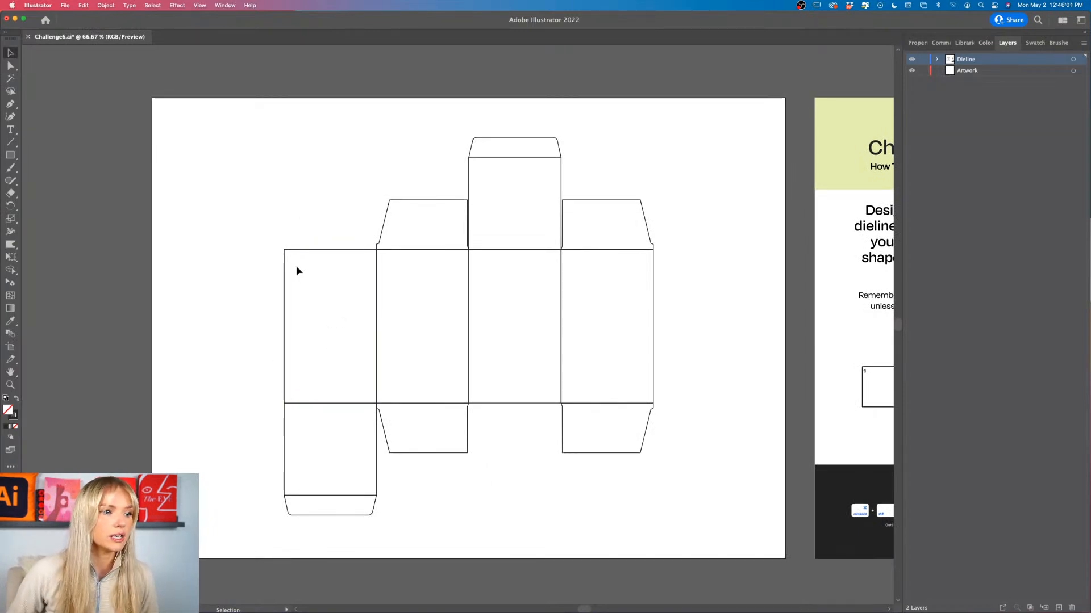
scroll(295, 269, up, 2)
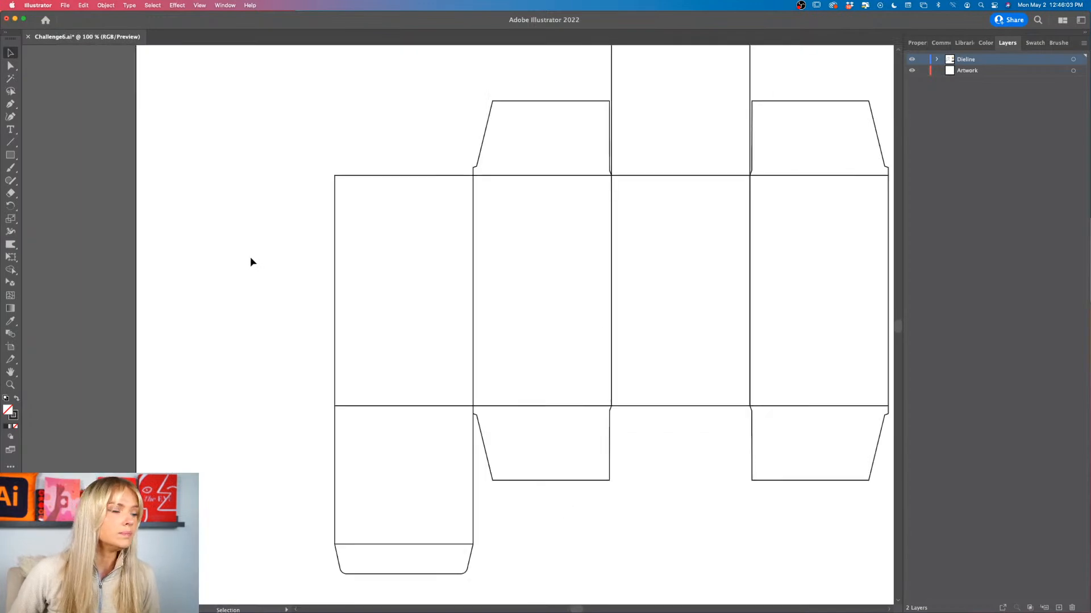
click(12, 105)
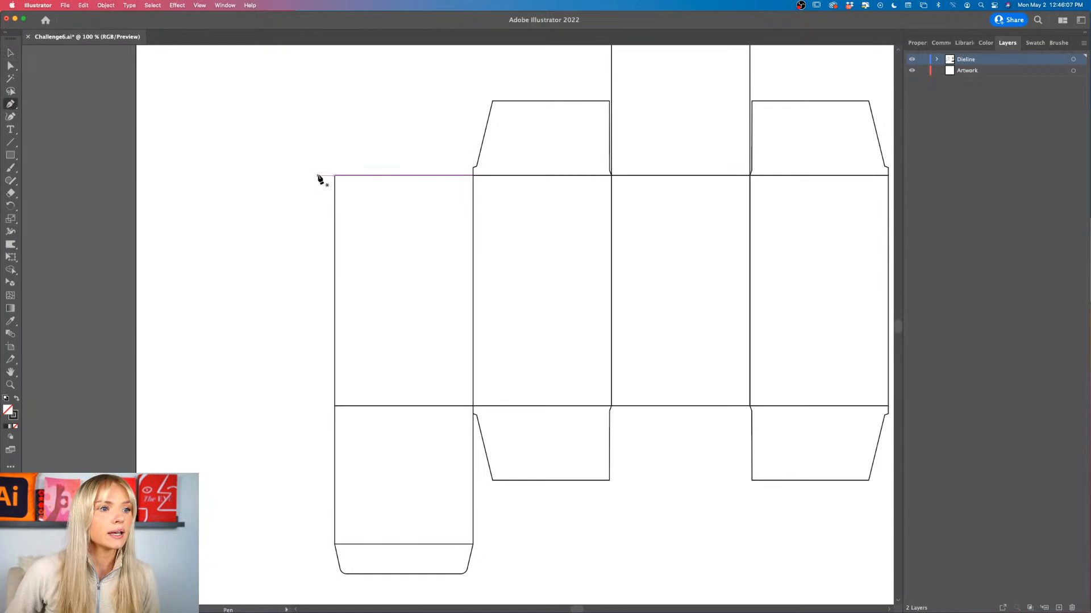
scroll(318, 179, up, 3)
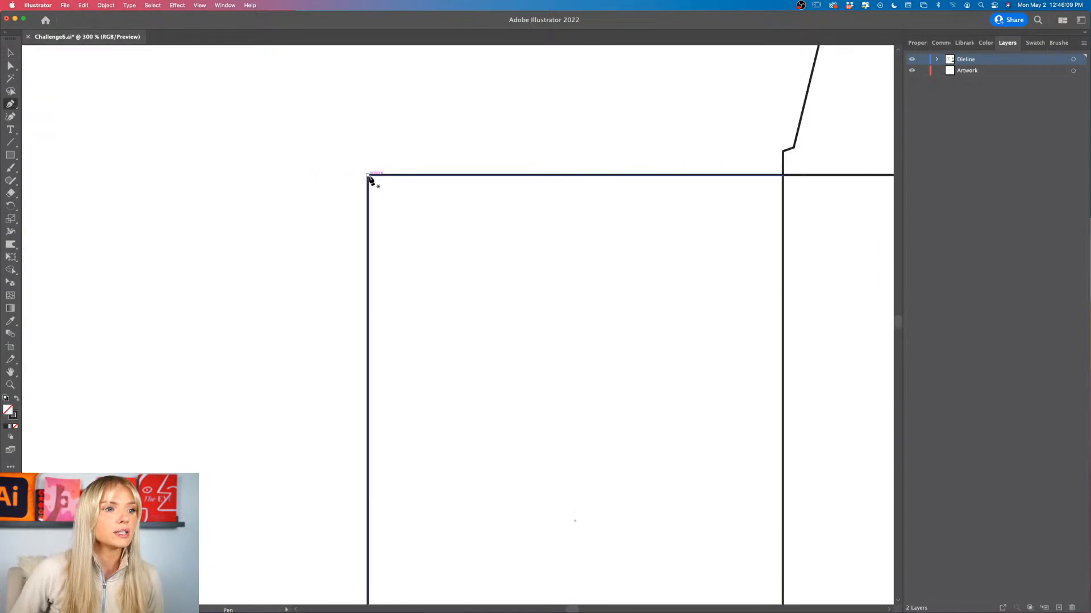
click(340, 176)
scroll(339, 176, down, 4)
scroll(348, 347, down, 10)
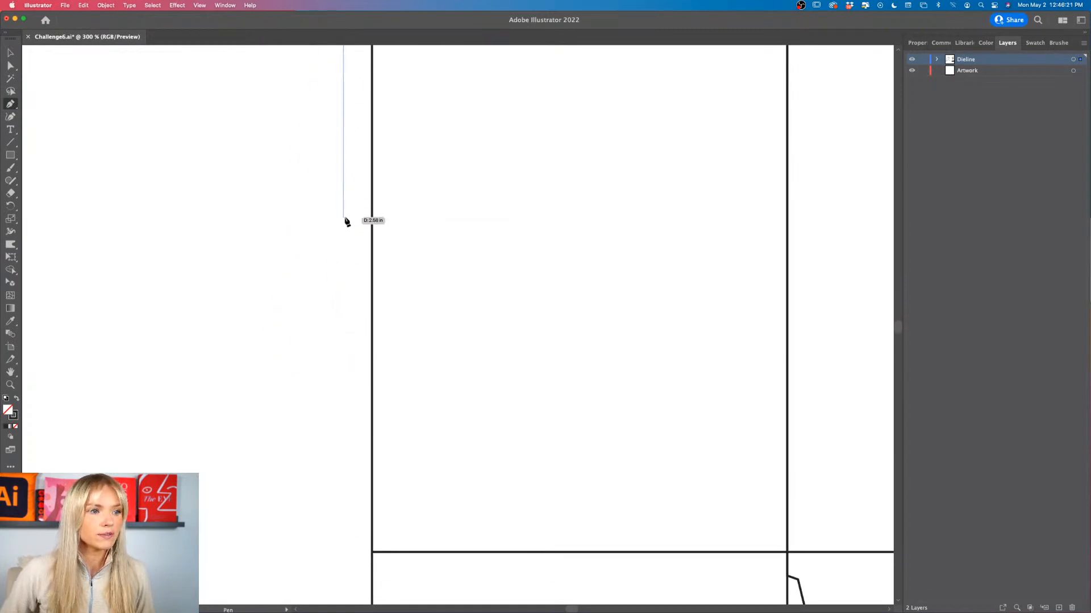
click(343, 552)
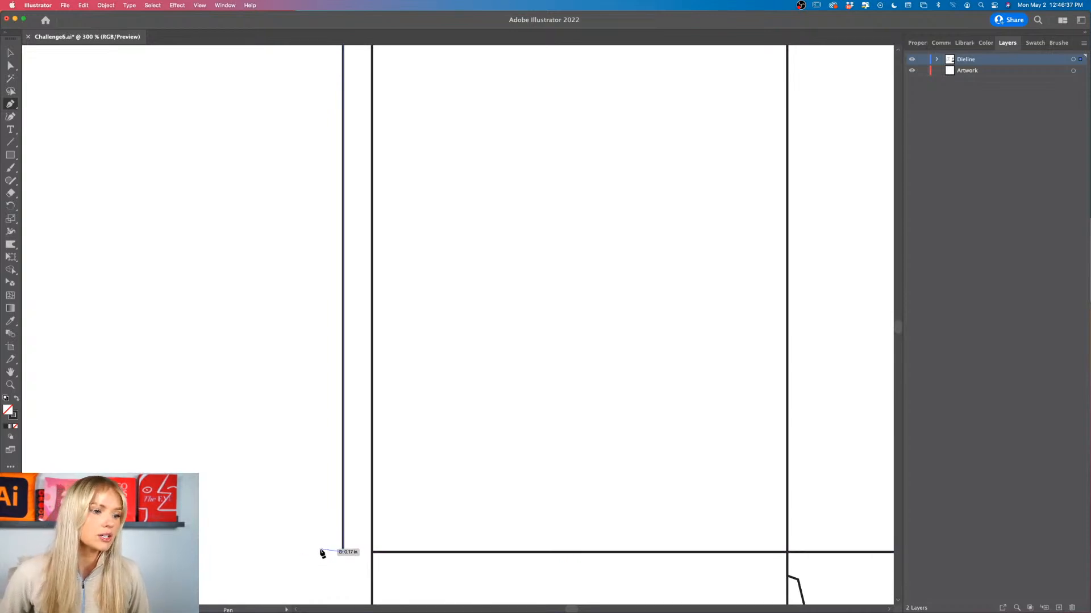
Step: Continue the path with a short slanted lower end, a parallel outer edge and a slanted upper end, closing a narrow glue flap
scroll(322, 551, up, 6)
scroll(320, 463, up, 2)
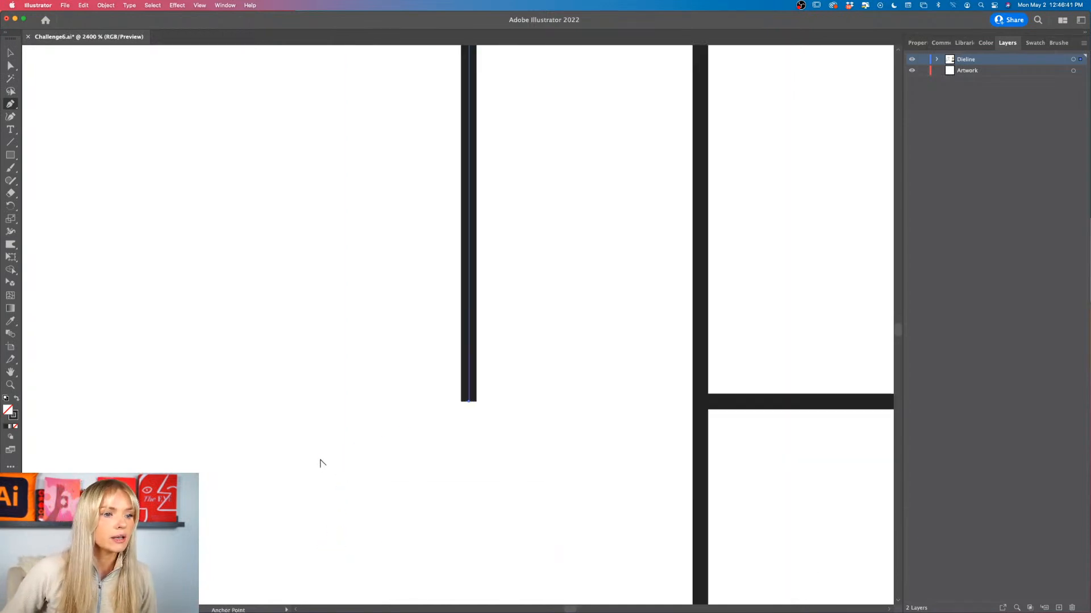
click(366, 375)
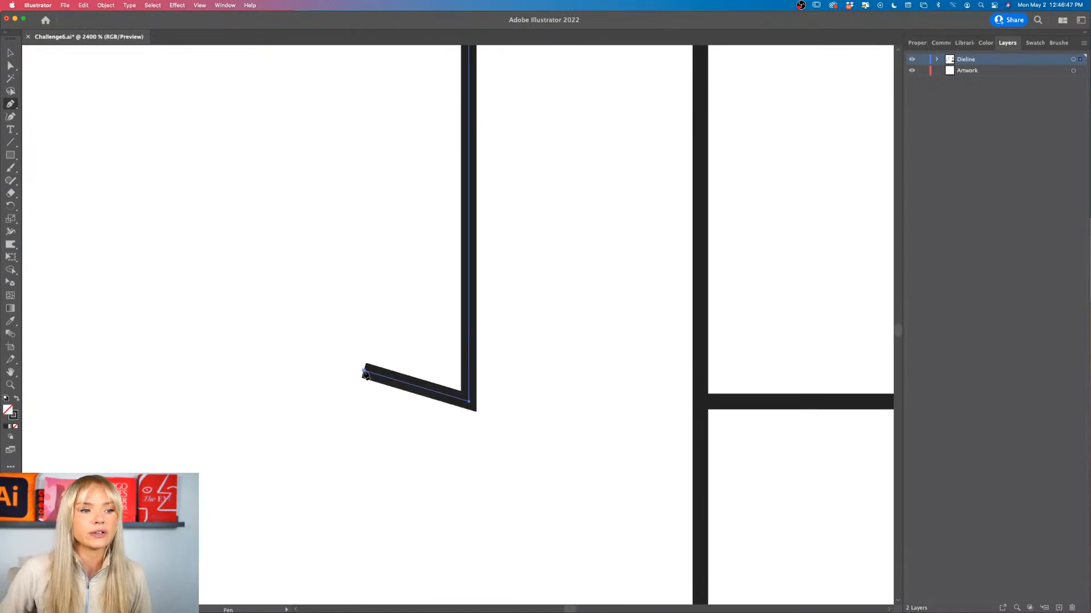
scroll(367, 375, down, 4)
scroll(366, 375, down, 8)
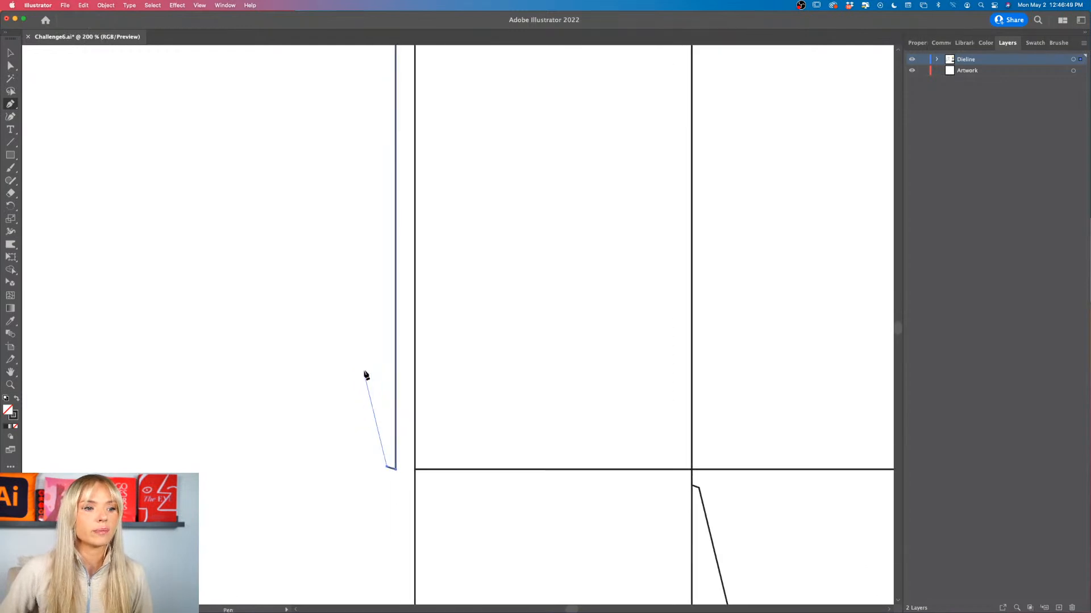
scroll(366, 374, up, 4)
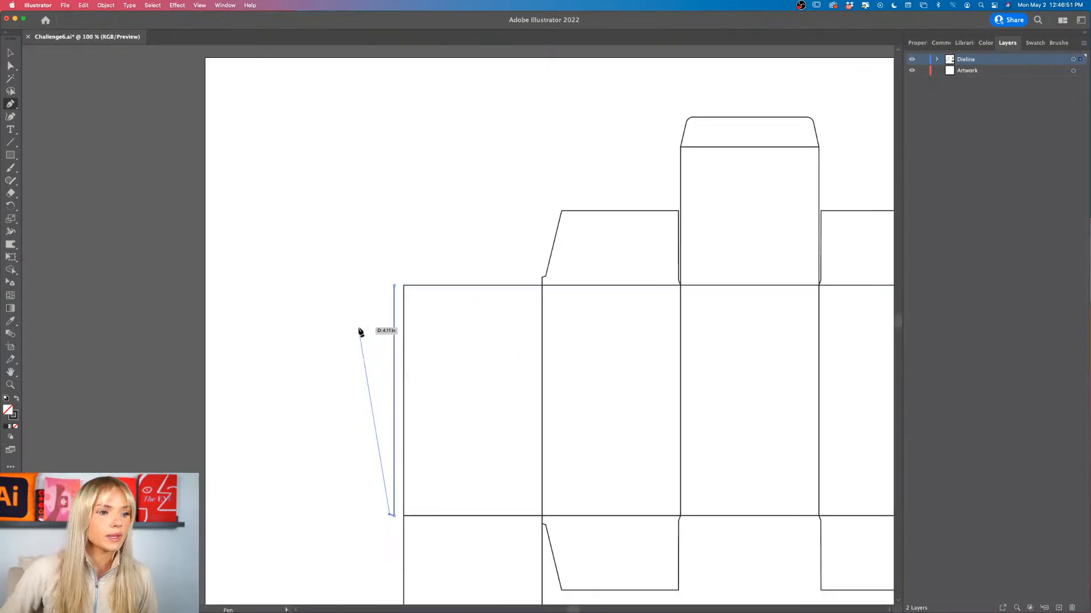
scroll(359, 330, down, 2)
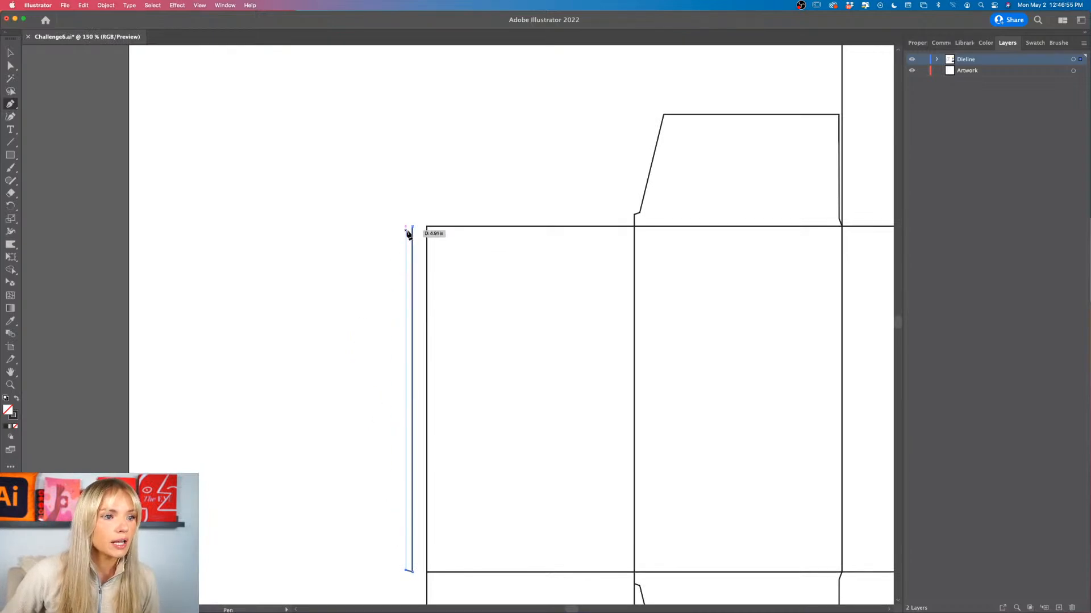
scroll(408, 234, up, 10)
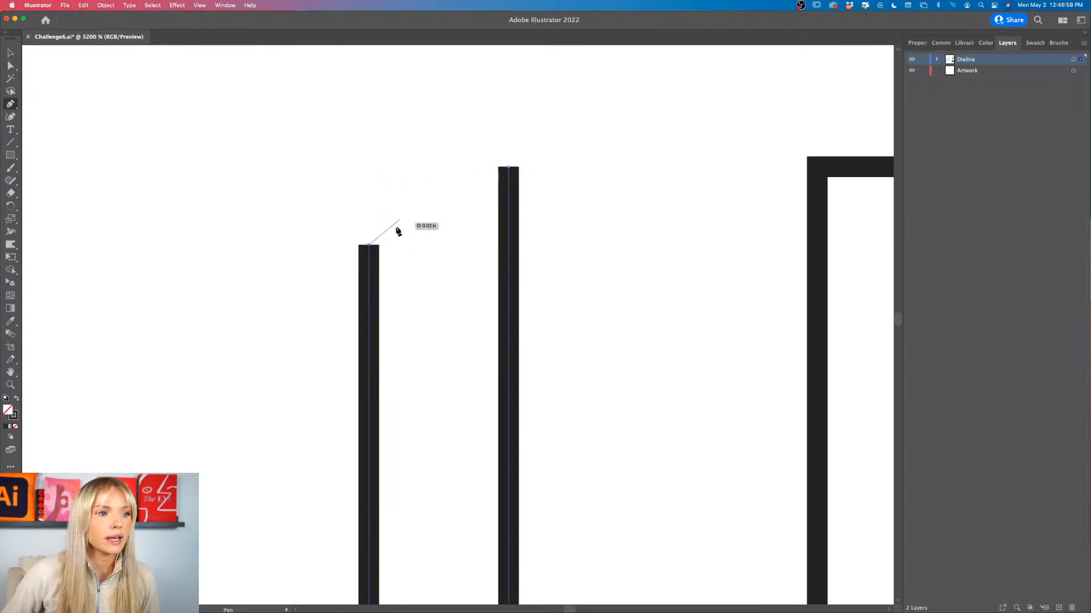
click(509, 168)
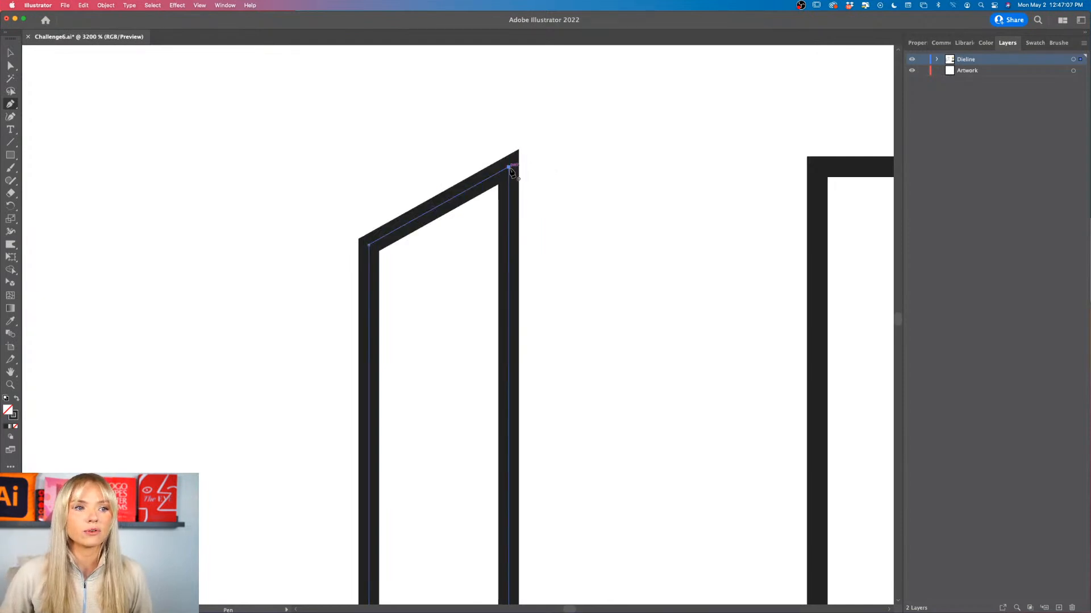
Step: Widen the glue flap by moving its two outer anchor points together about 0.25 in away from the panel
scroll(511, 173, down, 5)
scroll(511, 174, down, 3)
scroll(508, 171, down, 2)
scroll(512, 170, down, 2)
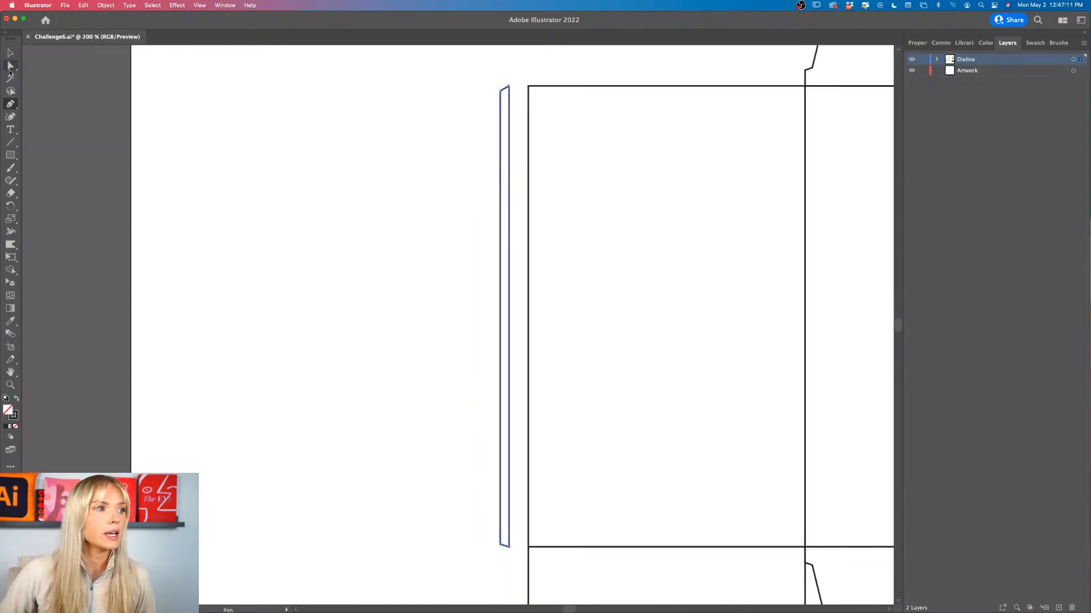
click(10, 67)
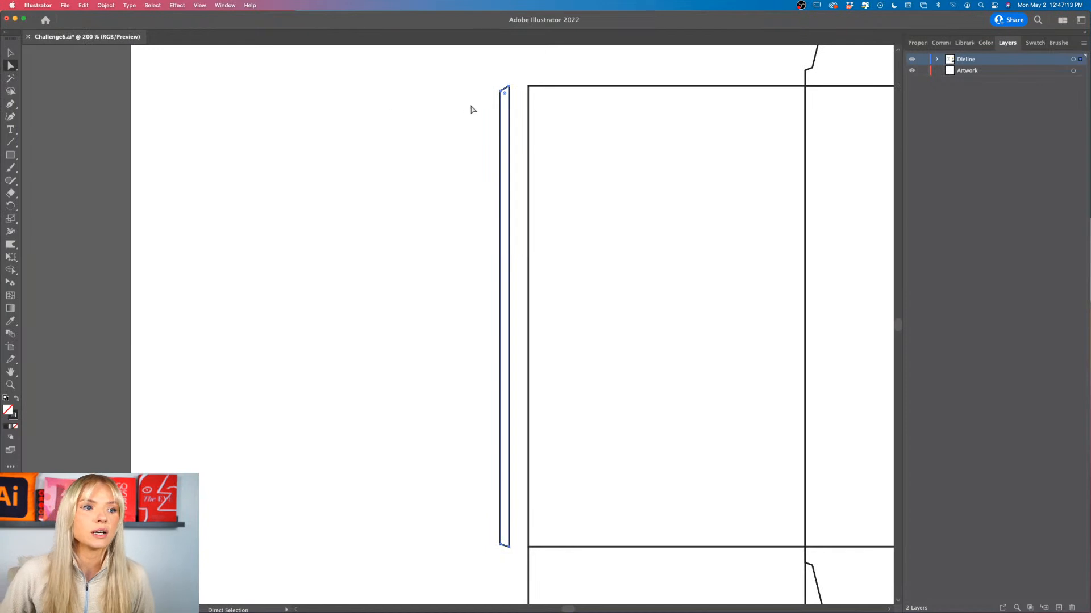
click(501, 92)
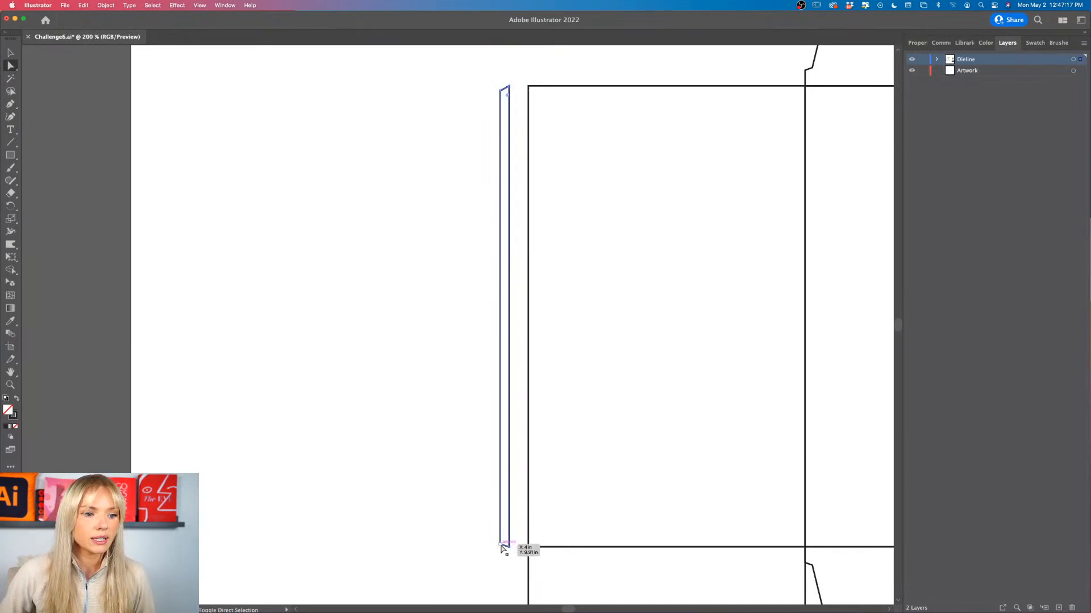
drag(502, 545, 477, 546)
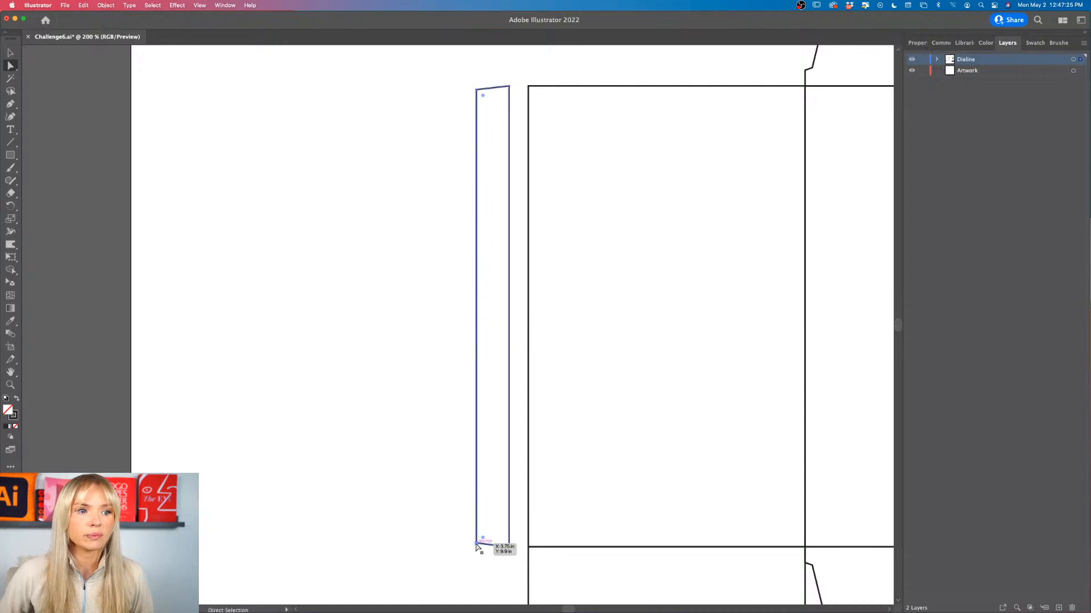
Step: Snap the glue flap onto the outer edge of the first panel and deselect it
click(10, 52)
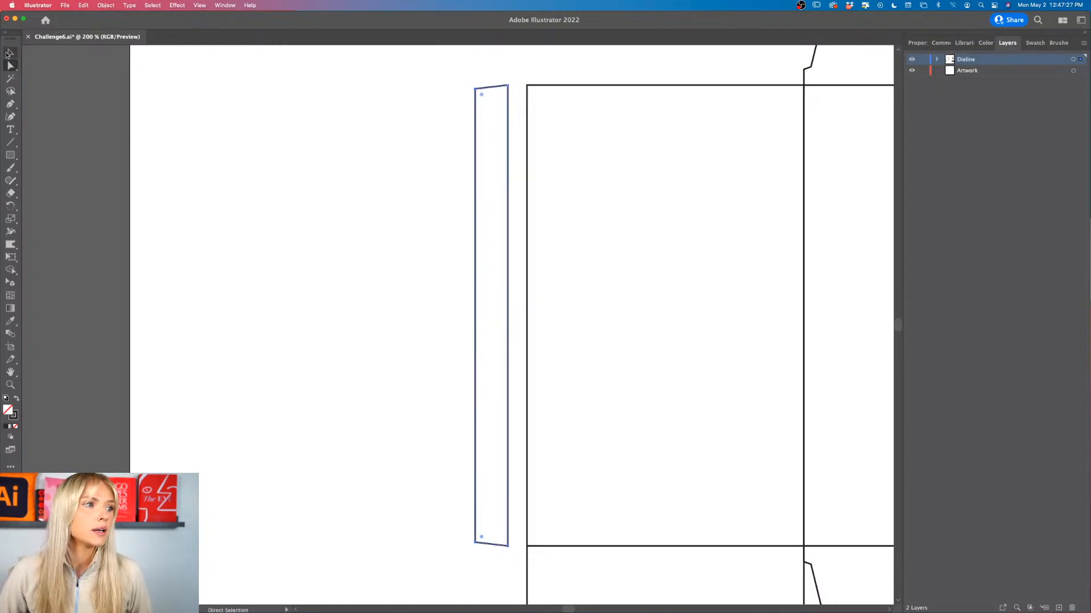
drag(508, 256, 527, 257)
click(419, 267)
key(super+0)
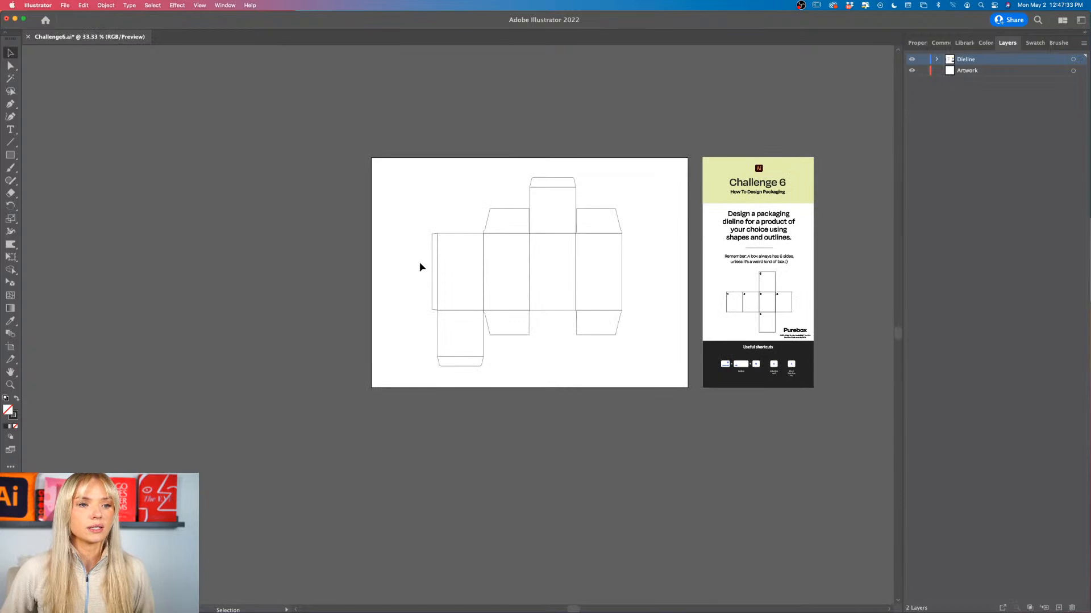
key(super+equal)
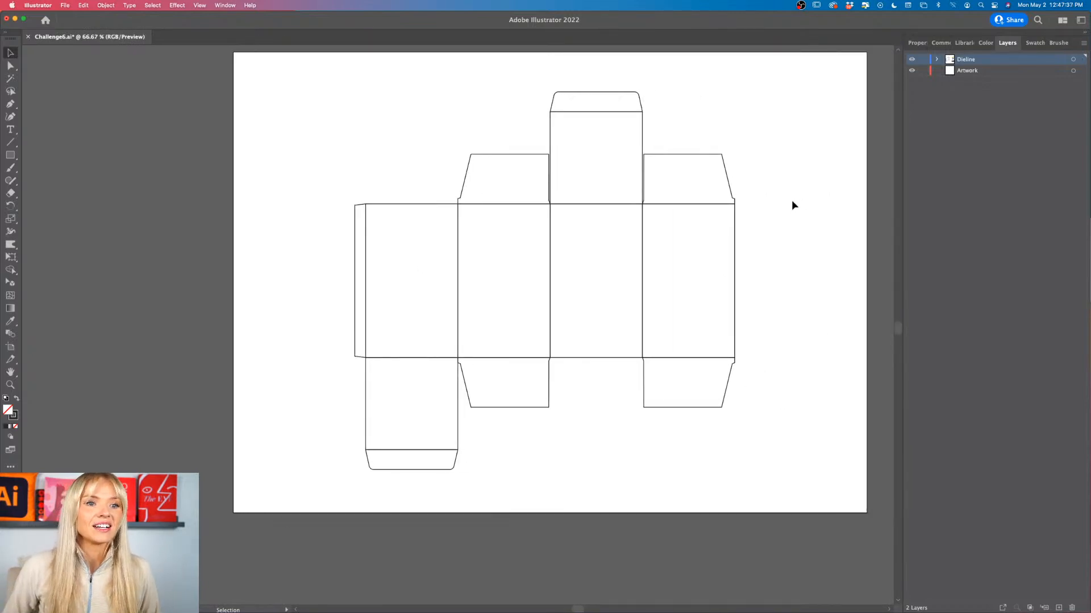
Step: Select all panels and flaps, unite them into one continuous dieline outline, and deselect it
scroll(795, 207, down, 2)
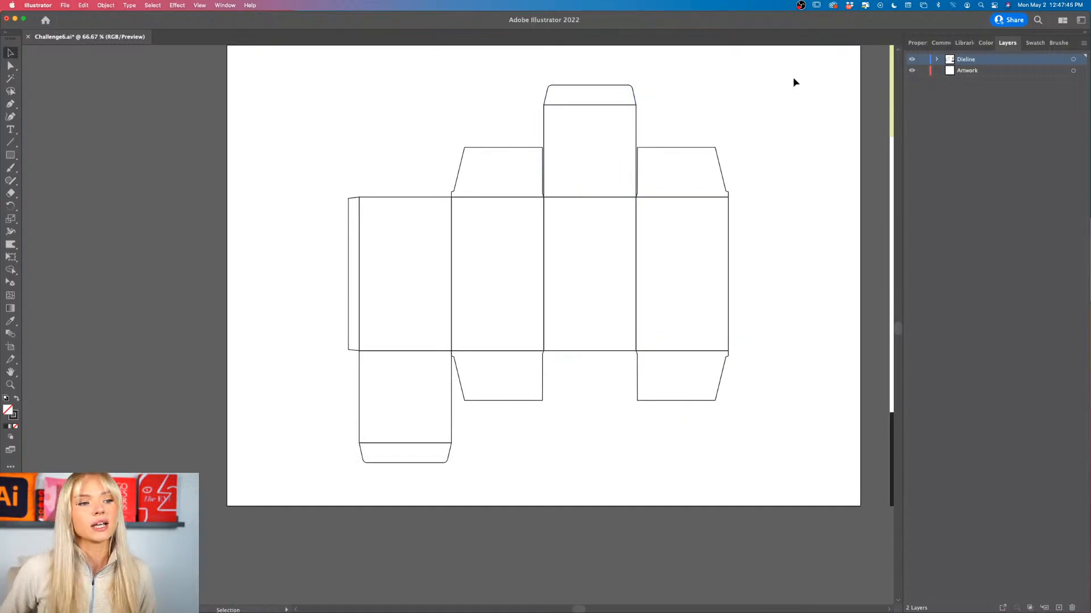
drag(765, 78, 318, 483)
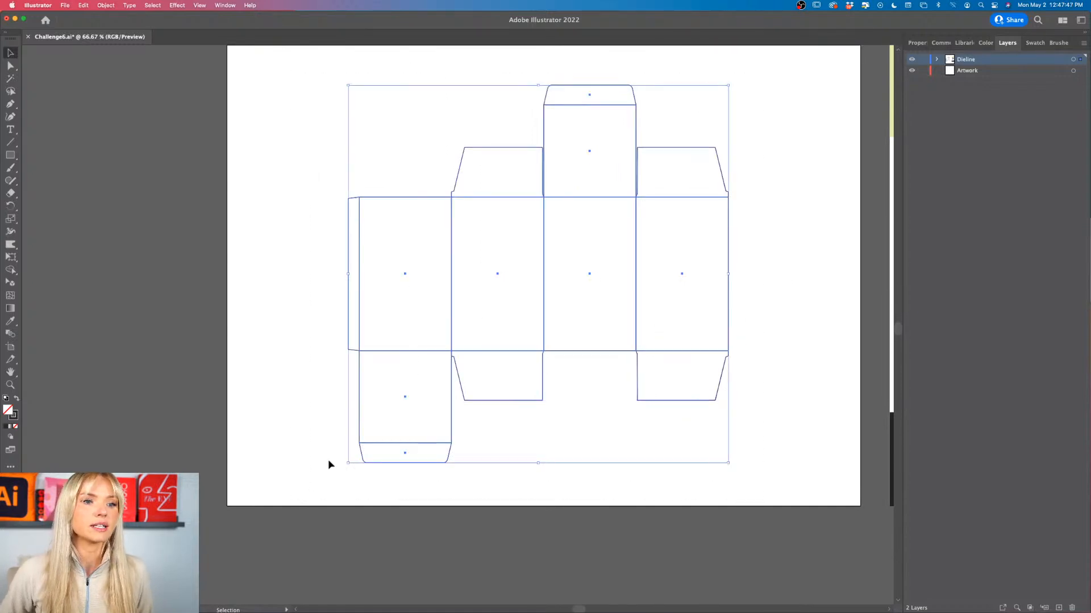
click(917, 43)
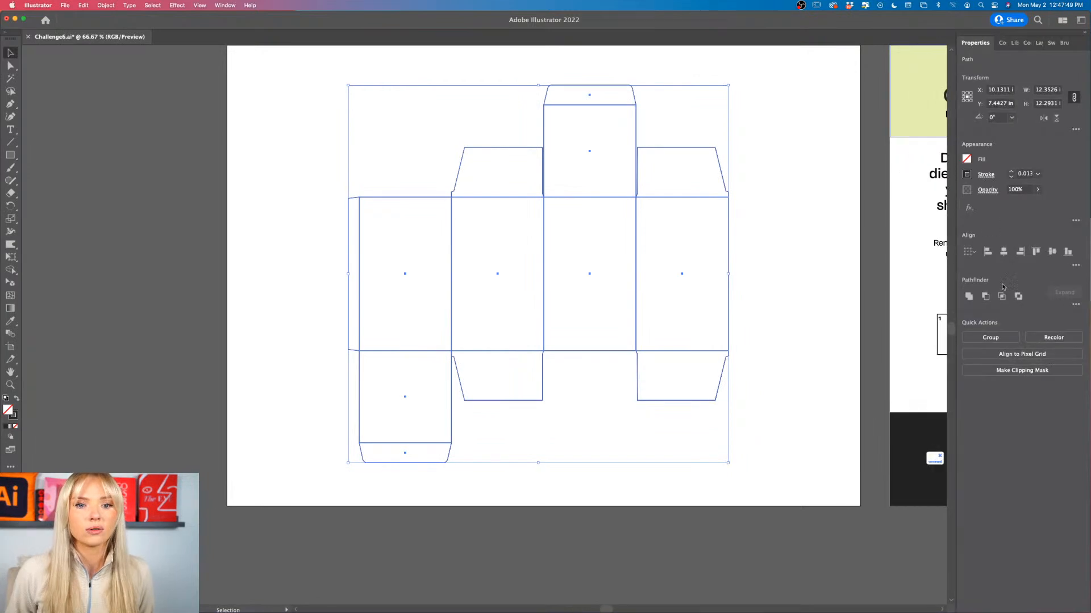
click(968, 297)
click(851, 332)
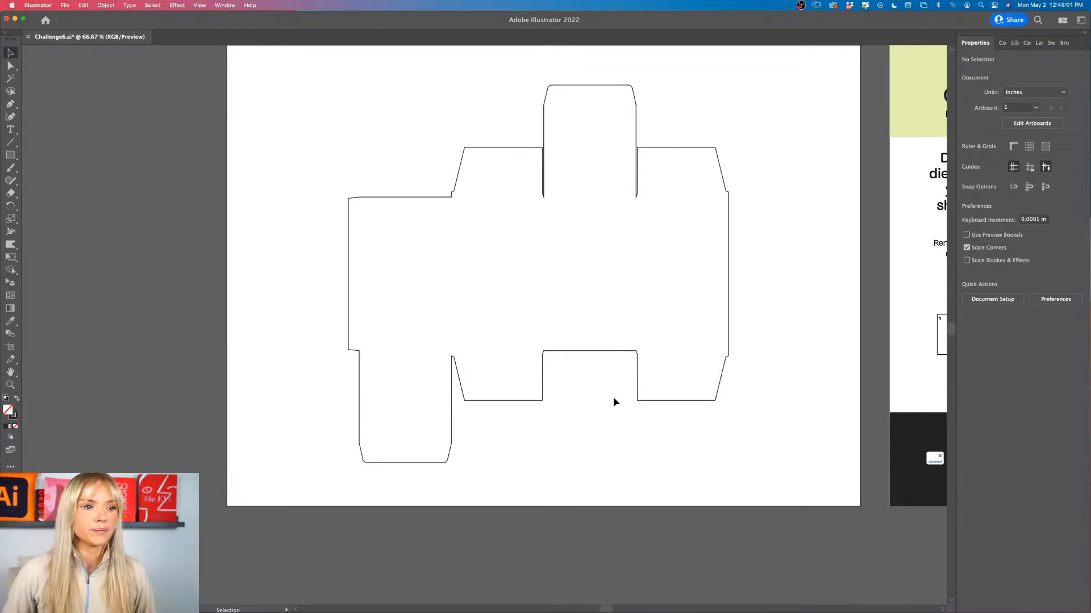
Step: Reposition the united outline on the artboard to about X 10.03 in, Y 7.33 in, and deselect it
drag(619, 353, 617, 347)
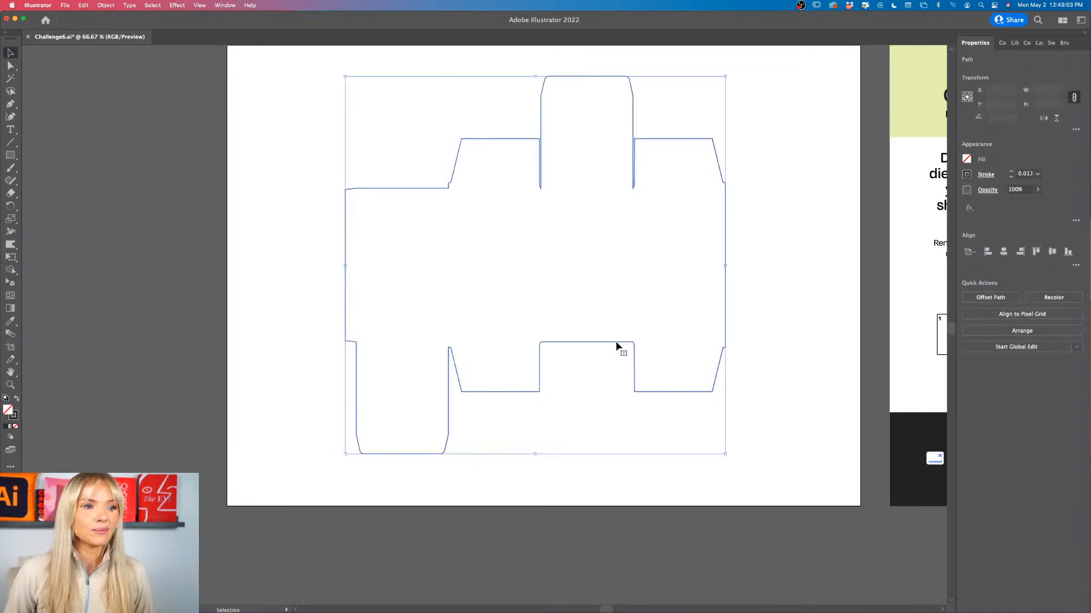
key(super+minus)
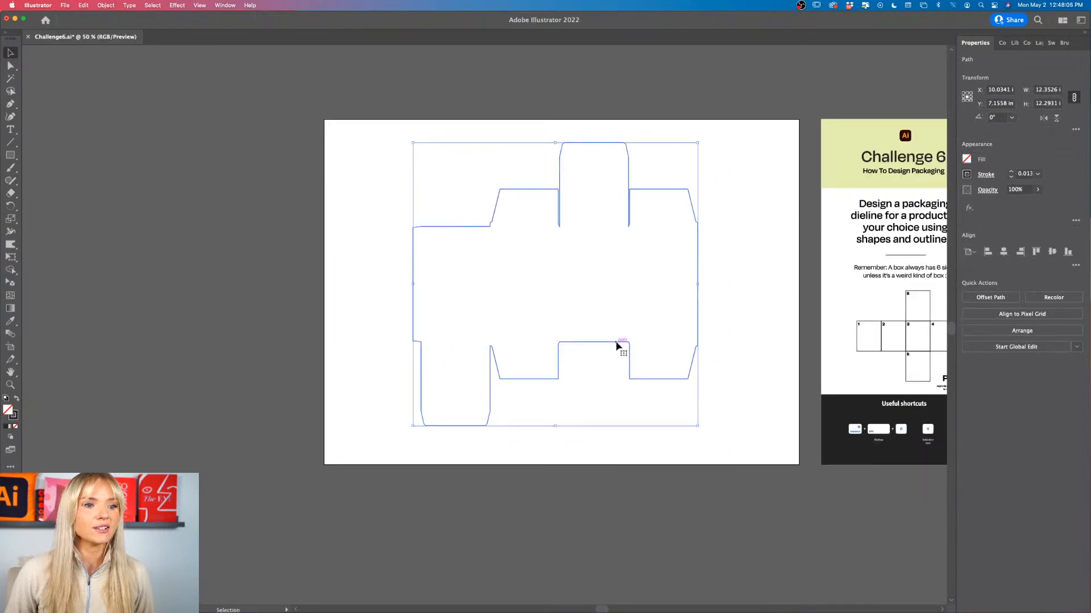
key(super+equal)
scroll(618, 344, up, 2)
drag(622, 390, 621, 395)
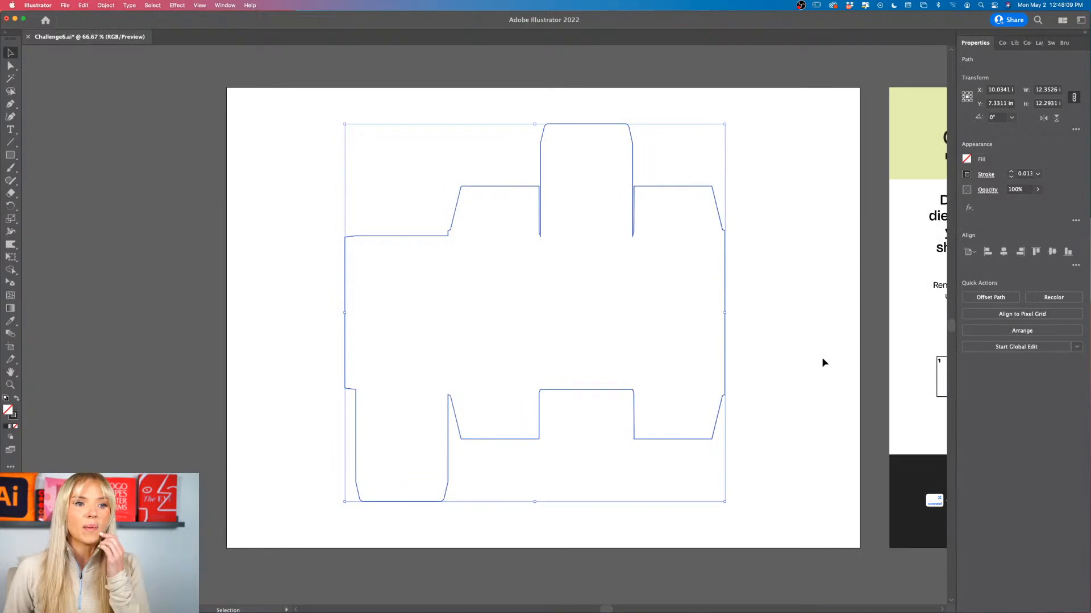
click(824, 363)
scroll(792, 338, left, 3)
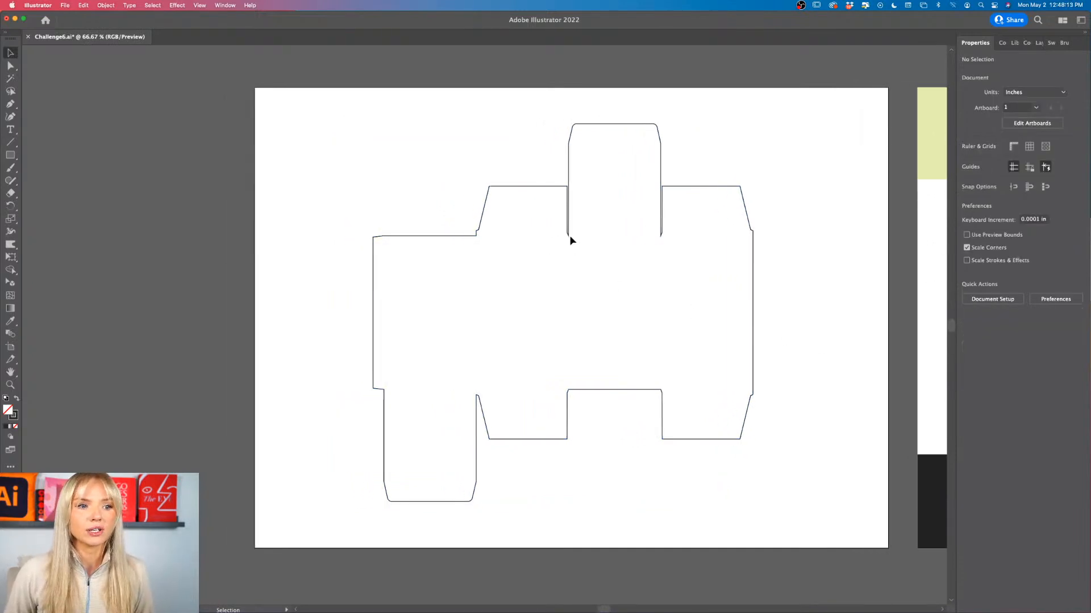
Step: With the Pen tool, draw a horizontal 3 in fold line along the second panel's upper edge, between the base corners of its side flap
scroll(663, 356, down, 2)
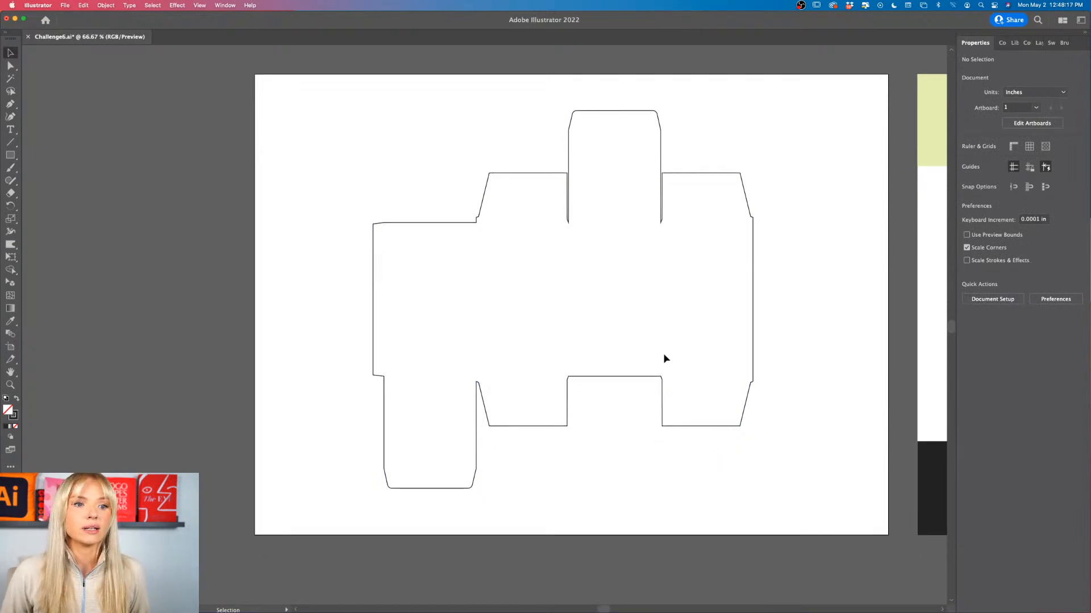
click(11, 104)
scroll(506, 215, up, 5)
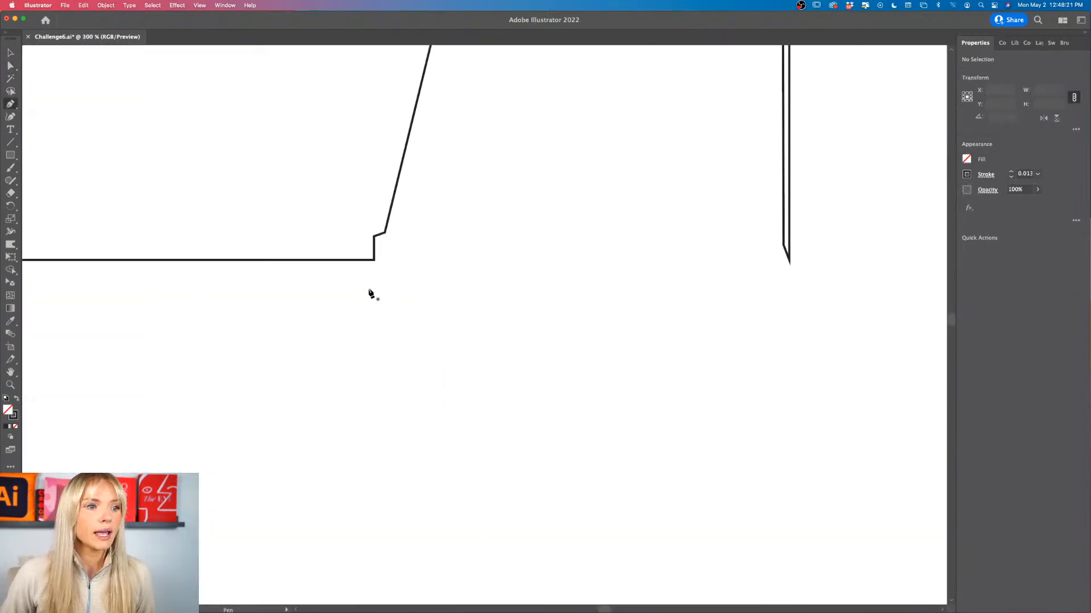
click(375, 260)
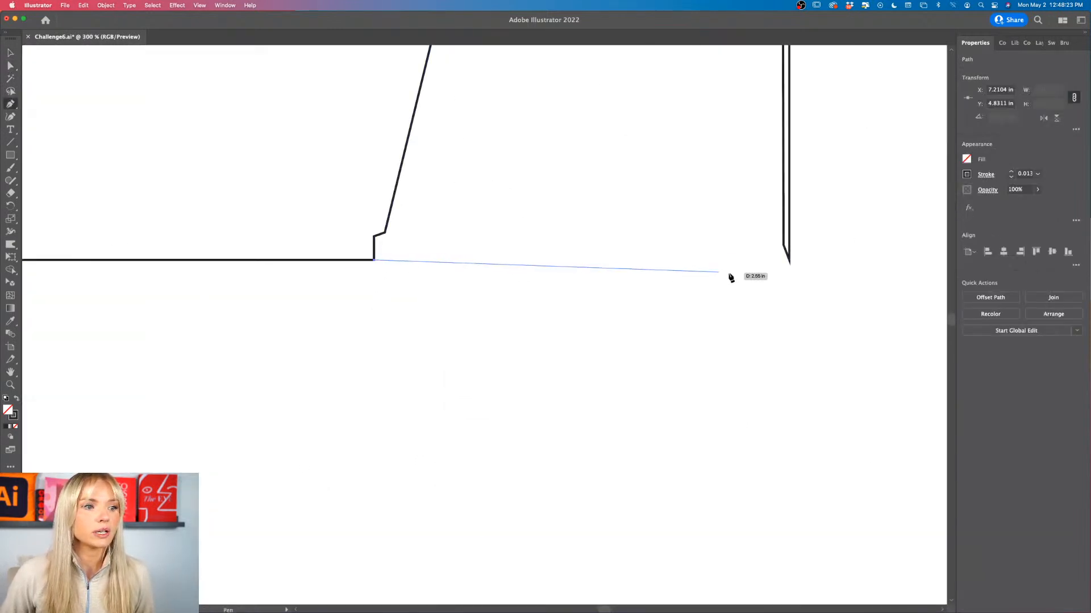
click(789, 260)
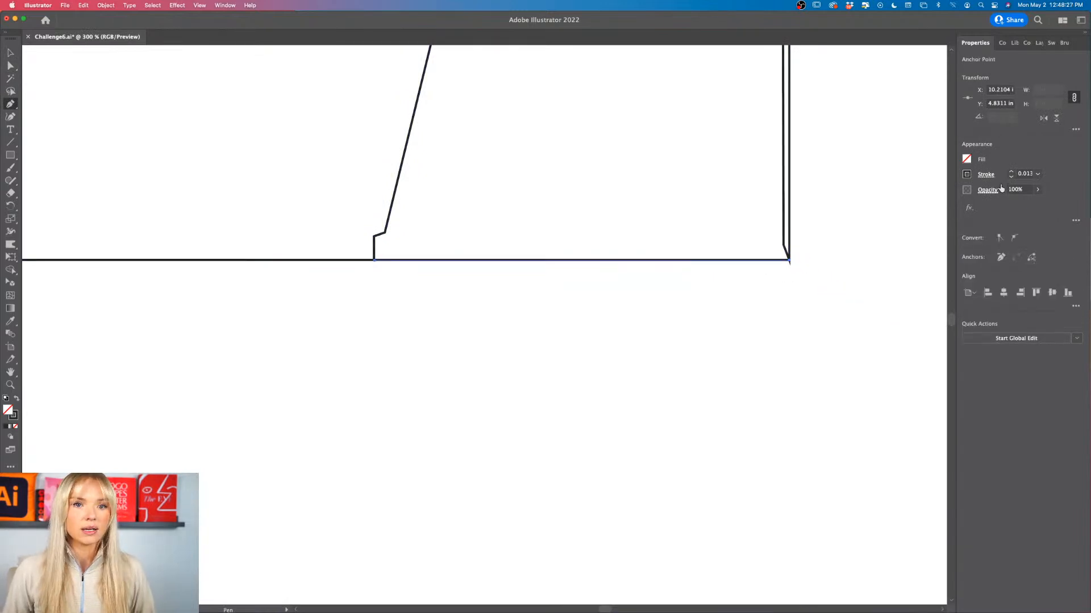
Step: Give the new fold line a red stroke and clear the selection
click(970, 175)
click(880, 212)
scroll(814, 316, down, 4)
scroll(816, 317, right, 3)
key(v)
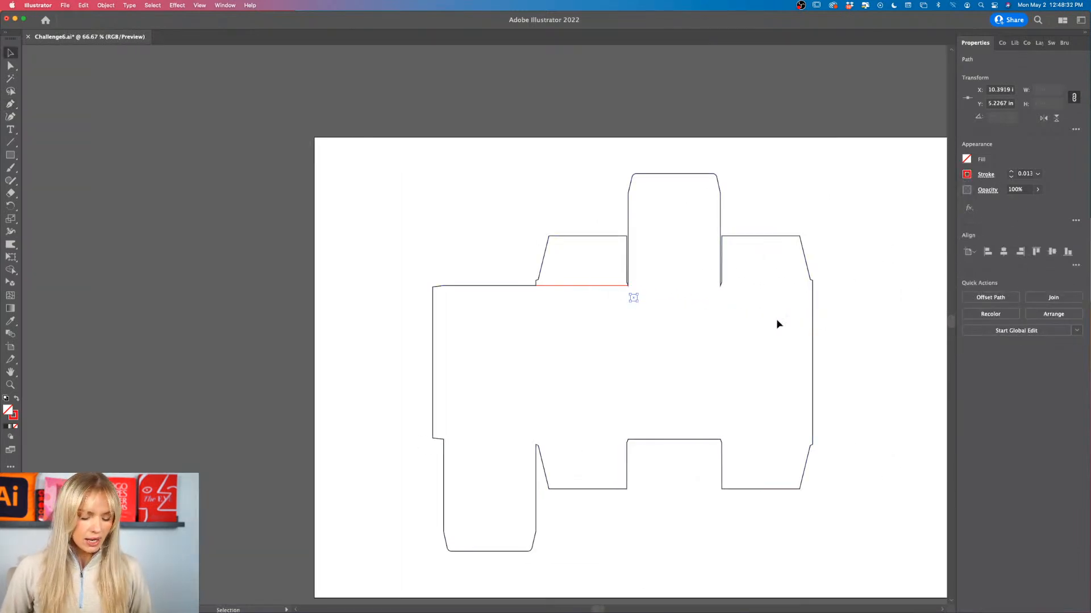
click(620, 301)
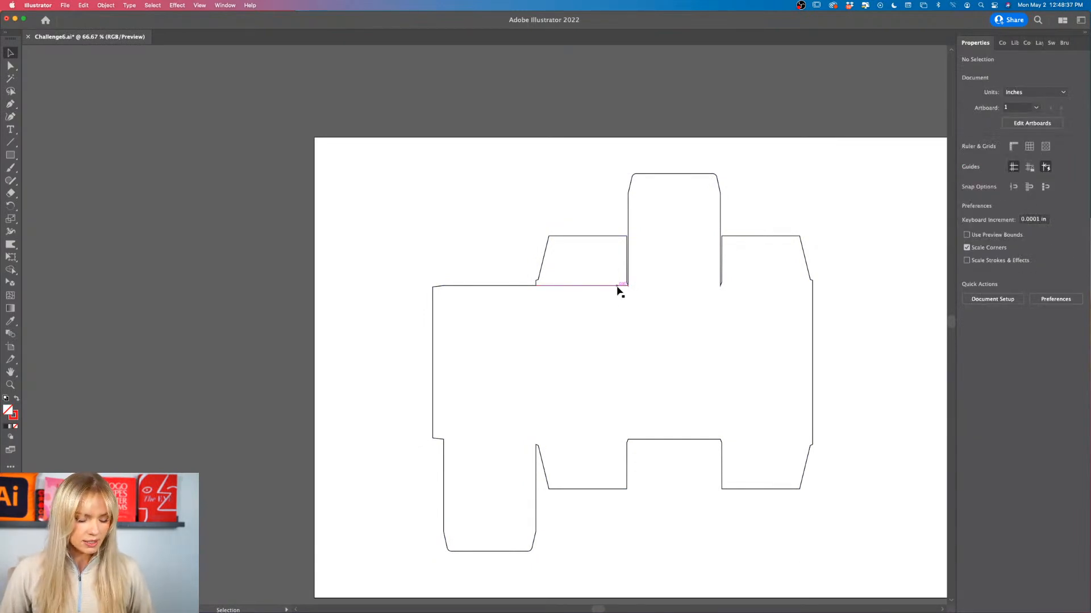
Step: Duplicate the red fold line onto the third panel's upper edge, below the closing panel
click(711, 290)
scroll(710, 285, up, 2)
scroll(710, 286, right, 2)
scroll(710, 286, up, 3)
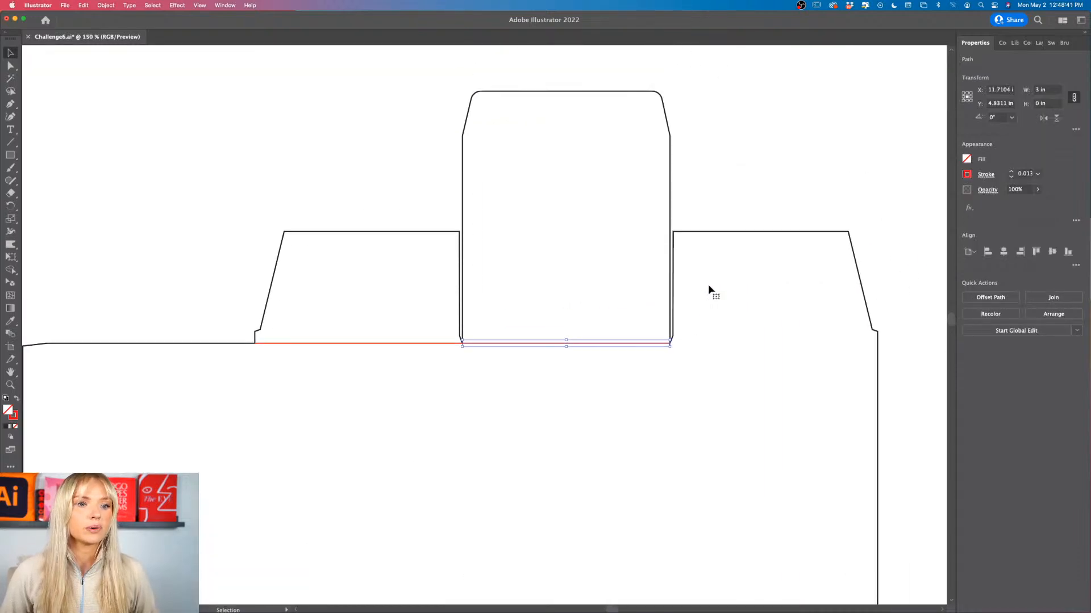
Step: Duplicate the red 3 in fold line onto the fourth panel's upper edge, below its side flap
drag(635, 374, 852, 378)
scroll(867, 453, down, 6)
scroll(868, 452, down, 2)
scroll(868, 452, up, 6)
scroll(868, 457, up, 2)
scroll(867, 456, down, 3)
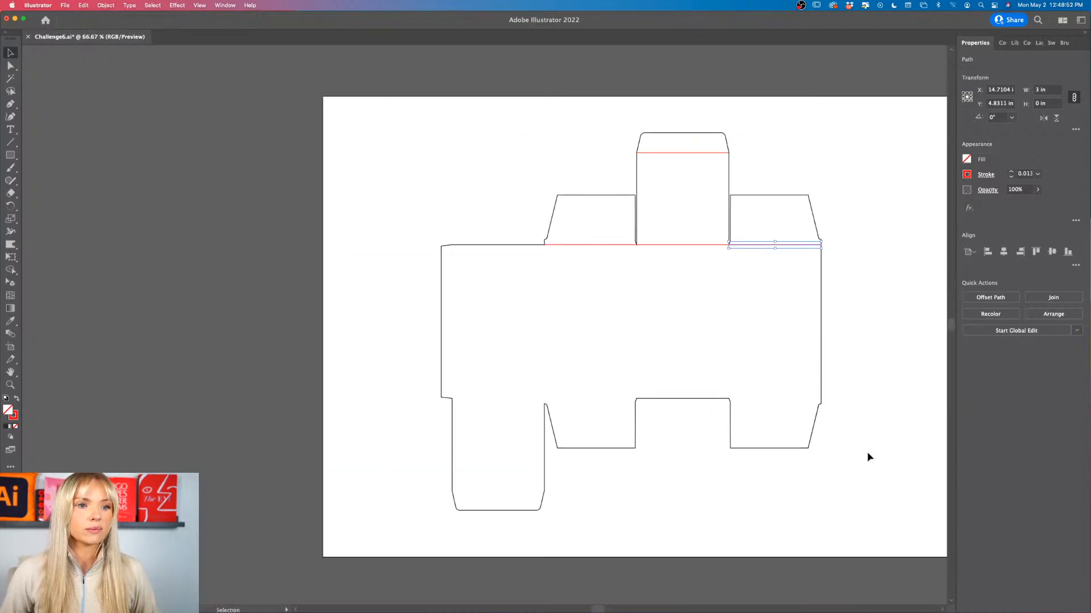
Step: Duplicate the three upper fold lines together onto the lower edges of the second, third and fourth panels, and deselect them
shift+click(692, 246)
shift+click(616, 246)
drag(616, 247, 619, 402)
click(700, 407)
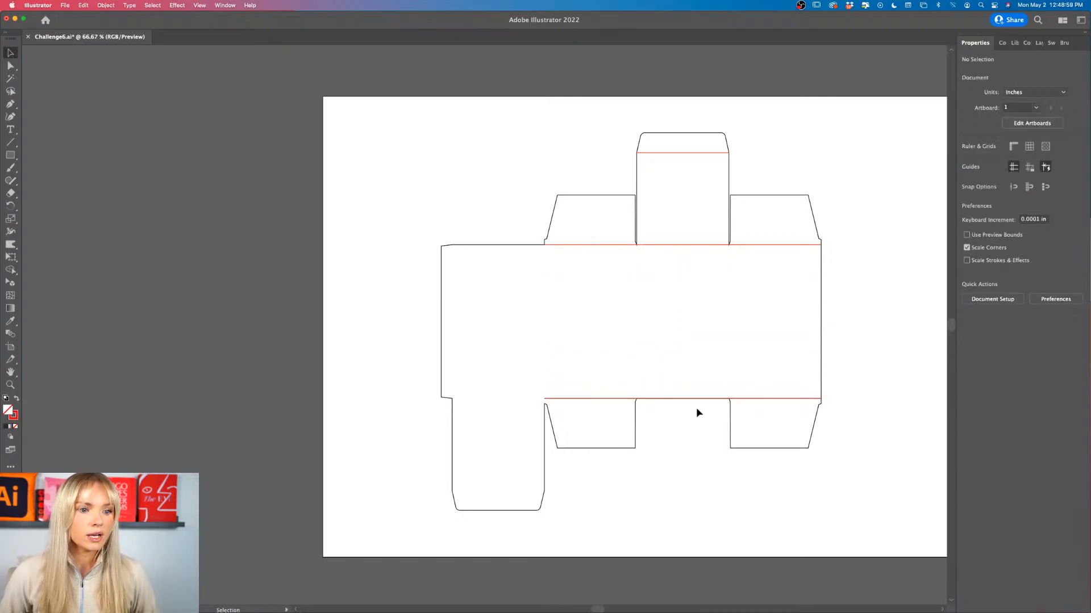
Step: Move the fold line from the third panel's lower edge to the first panel's lower edge, above the bottom closing panel, and deselect it
scroll(699, 410, up, 3)
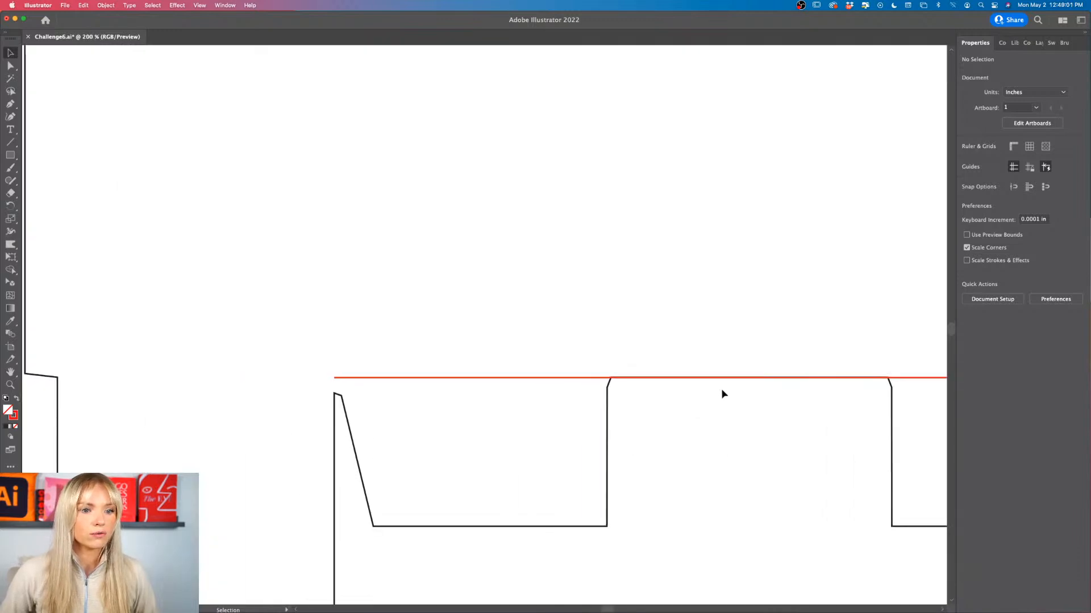
drag(730, 379, 175, 377)
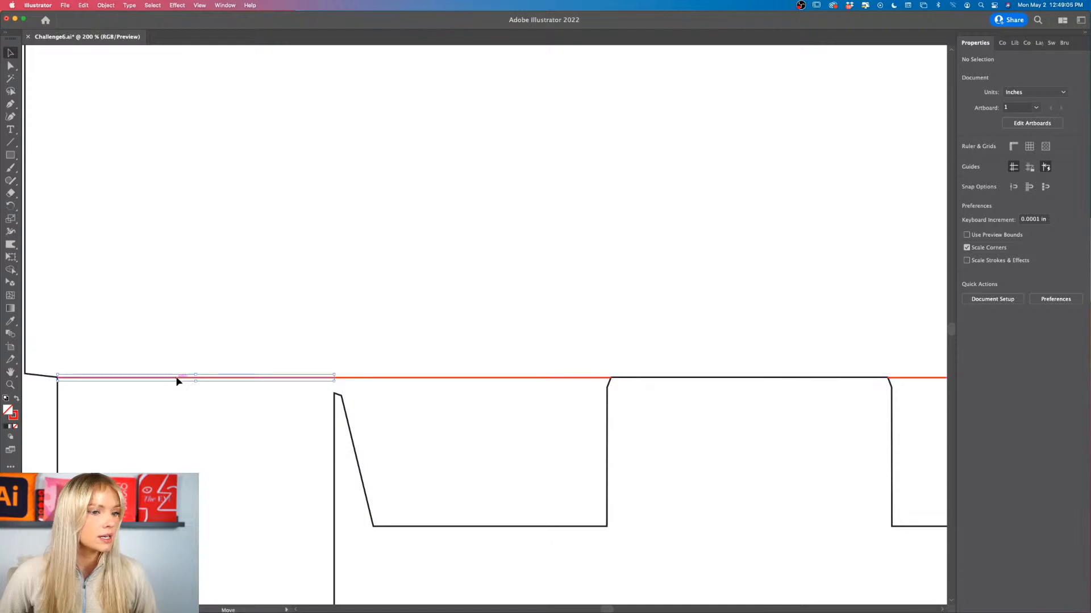
click(649, 487)
scroll(650, 487, down, 1)
scroll(650, 486, down, 3)
scroll(649, 487, left, 2)
scroll(651, 487, down, 2)
scroll(651, 487, right, 1)
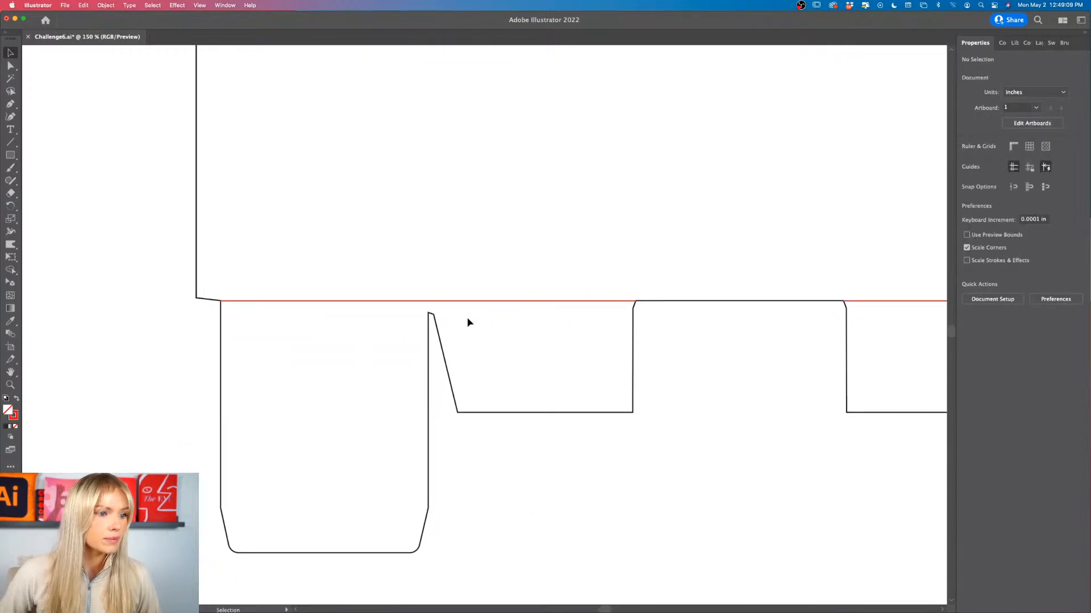
scroll(476, 334, down, 2)
scroll(476, 334, right, 1)
scroll(477, 336, left, 2)
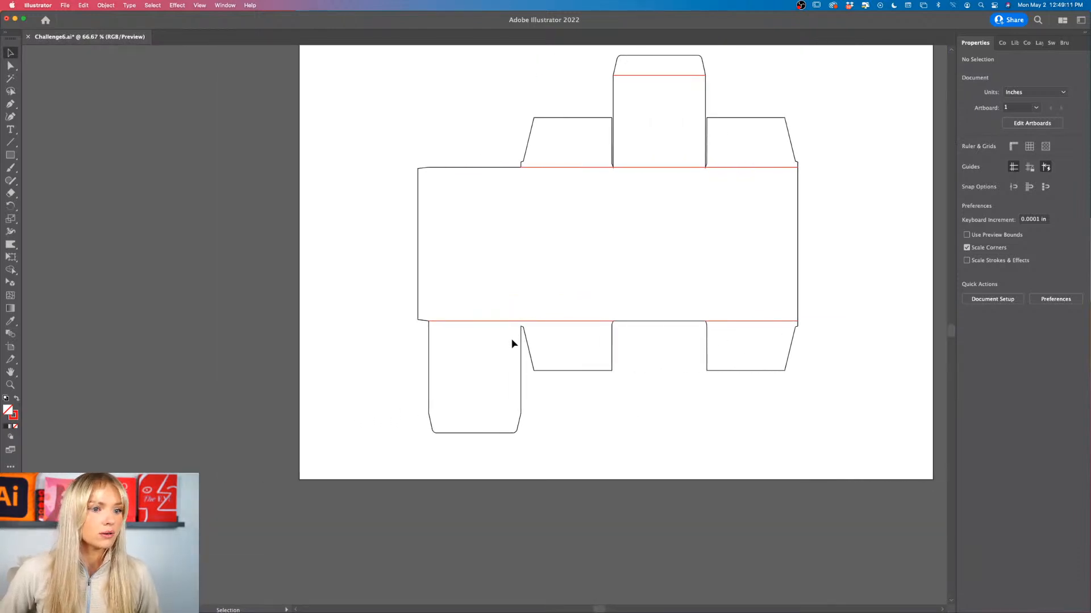
scroll(511, 343, up, 2)
scroll(511, 343, down, 1)
mouse_move(603, 268)
mouse_down()
mouse_move(603, 278)
mouse_move(603, 269)
mouse_up()
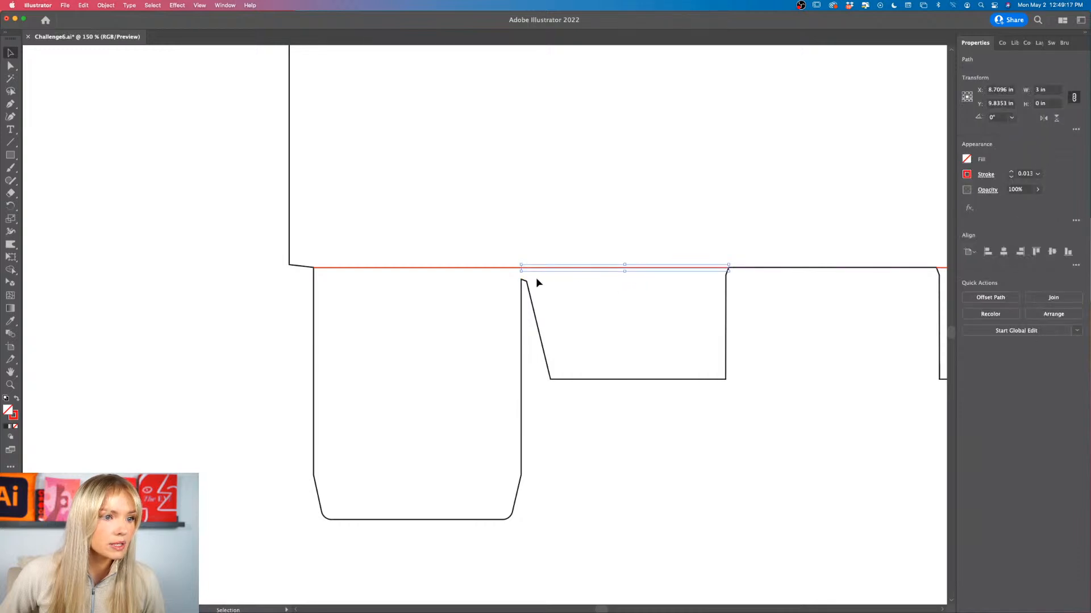
click(509, 211)
scroll(507, 263, up, 3)
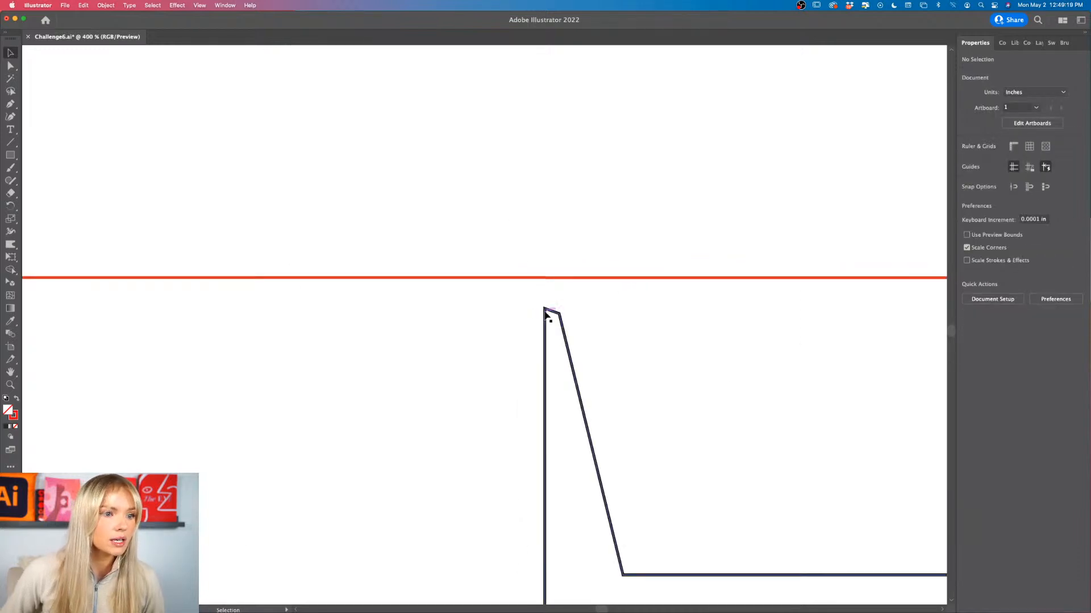
scroll(533, 307, up, 3)
key(super+z)
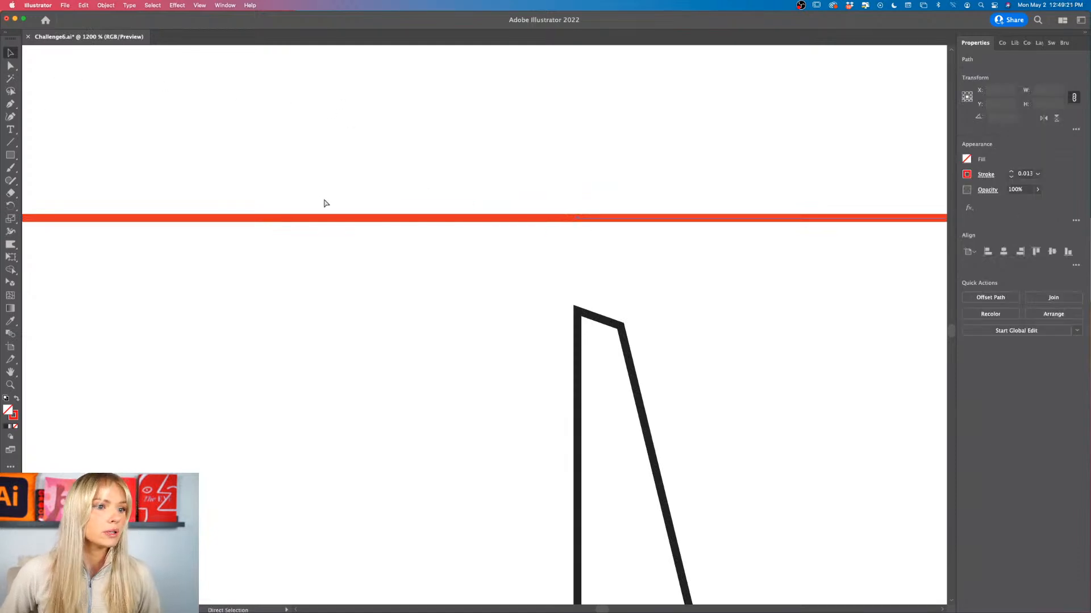
Step: With the Pen tool, draw a short vertical red line from the corner between the bottom closing panel and side flap up to the fold line
click(11, 104)
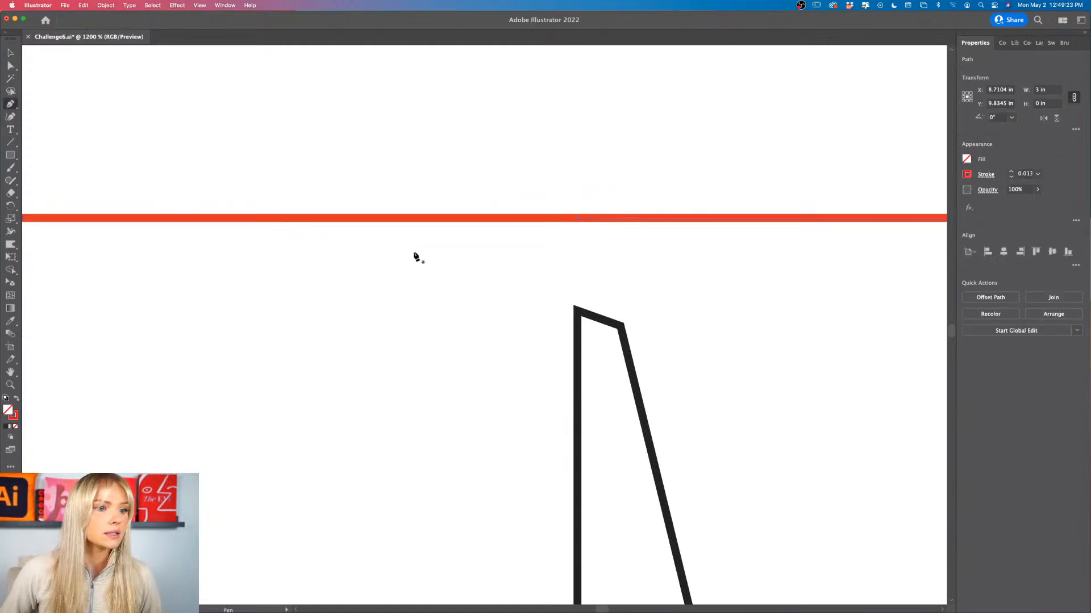
click(578, 308)
click(579, 219)
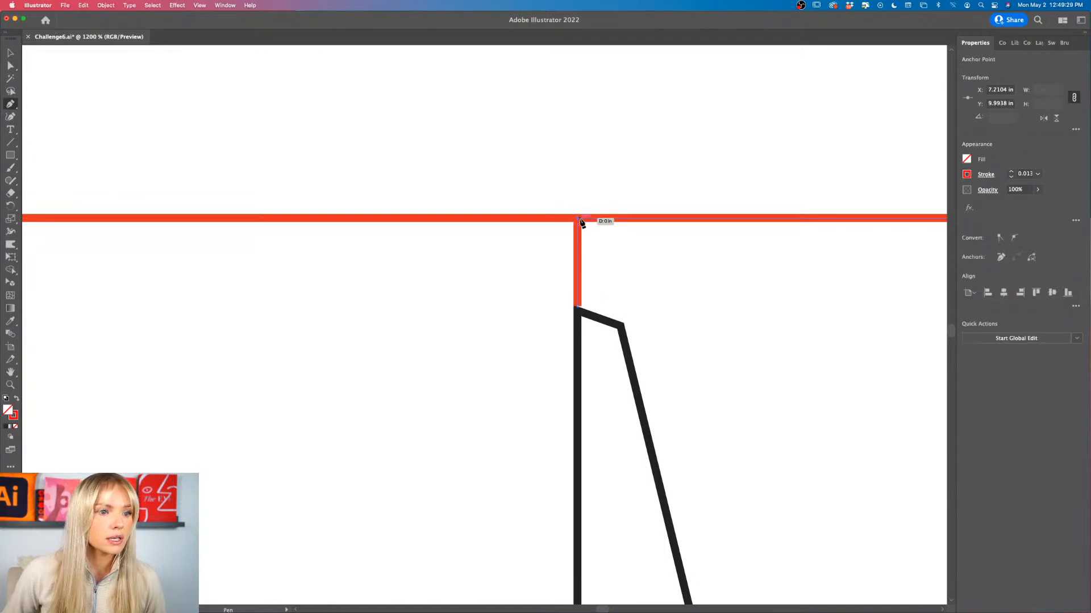
scroll(581, 221, down, 5)
scroll(597, 251, right, 5)
key(v)
click(657, 445)
Step: Duplicate a lower fold line, rotate it 90°, and place it along the glue flap's fold, starting at the first panel's lower corner
scroll(519, 401, right, 8)
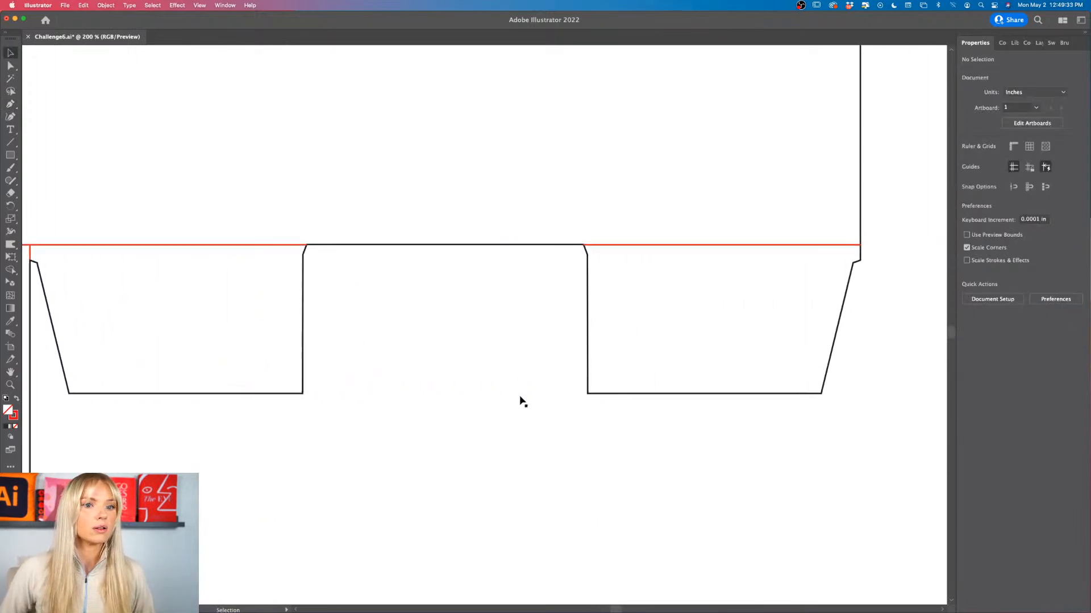
scroll(189, 281, left, 5)
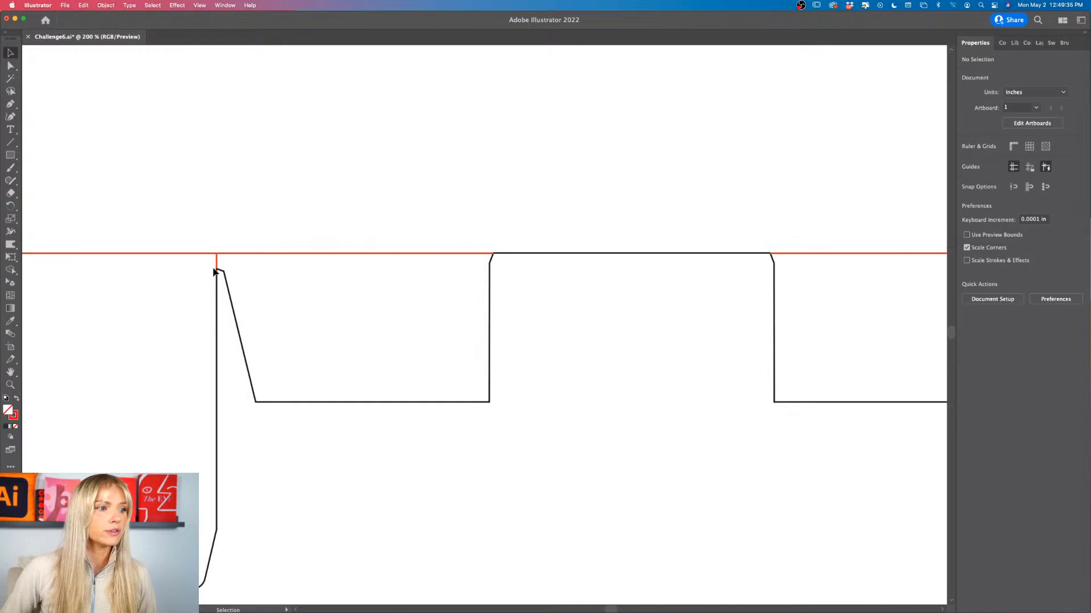
scroll(214, 271, down, 5)
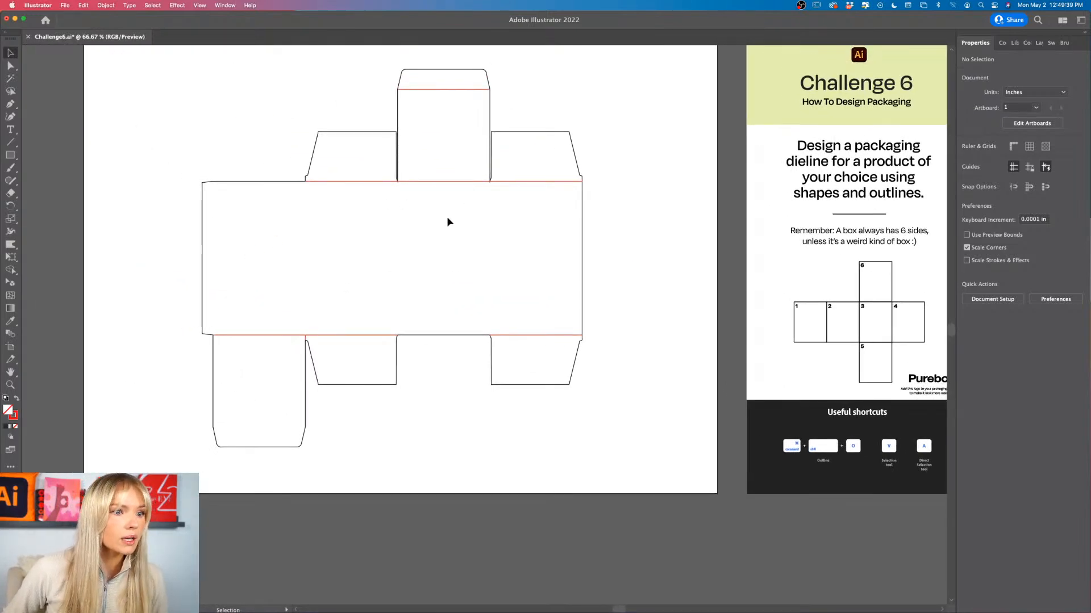
scroll(448, 222, left, 3)
scroll(447, 221, down, 1)
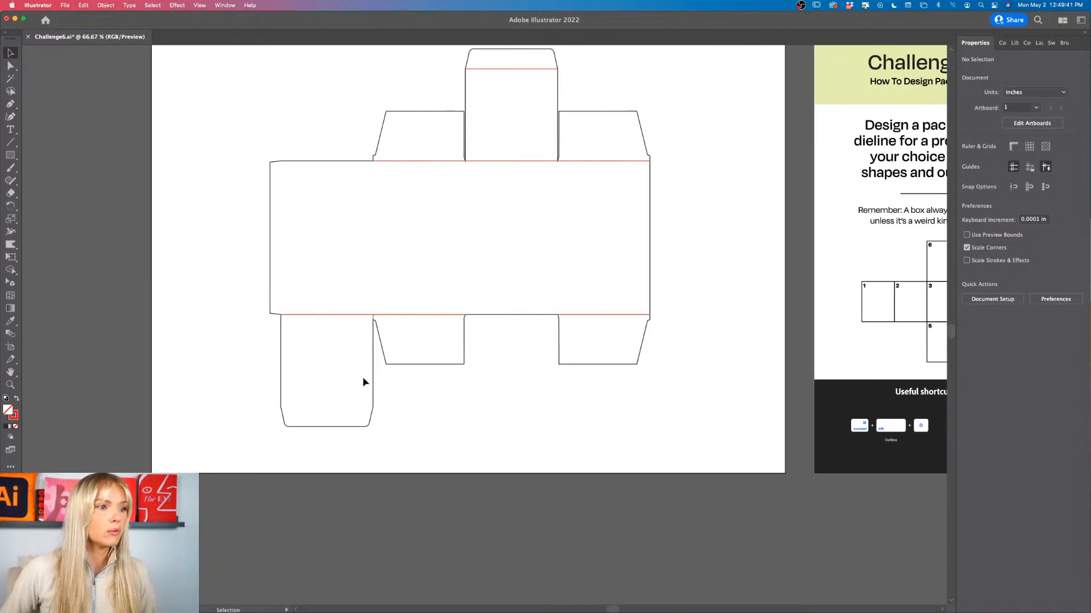
drag(399, 316, 280, 254)
scroll(279, 240, up, 4)
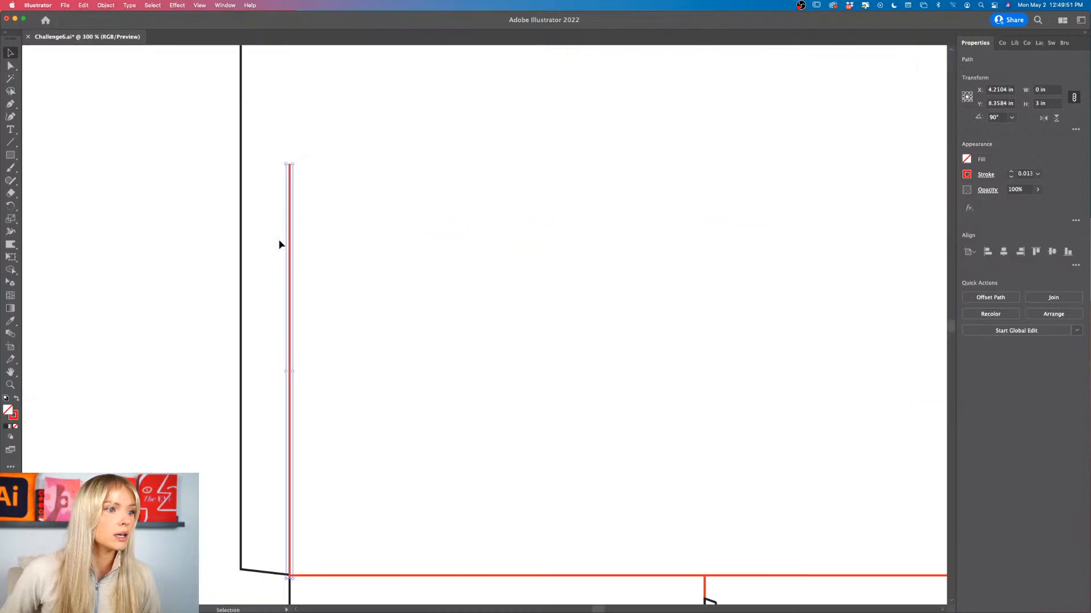
Step: Extend the vertical fold line beside the glue flap up to the panel's upper edge, about 5.03 in high
scroll(279, 240, down, 5)
scroll(279, 241, up, 2)
scroll(279, 241, up, 3)
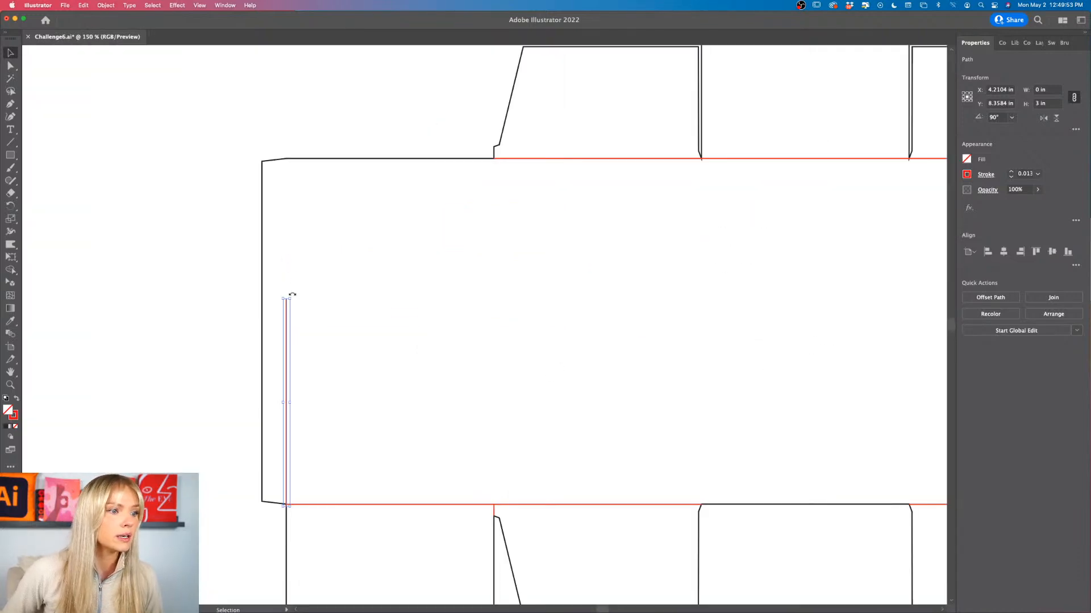
drag(290, 297, 302, 163)
key(super+z)
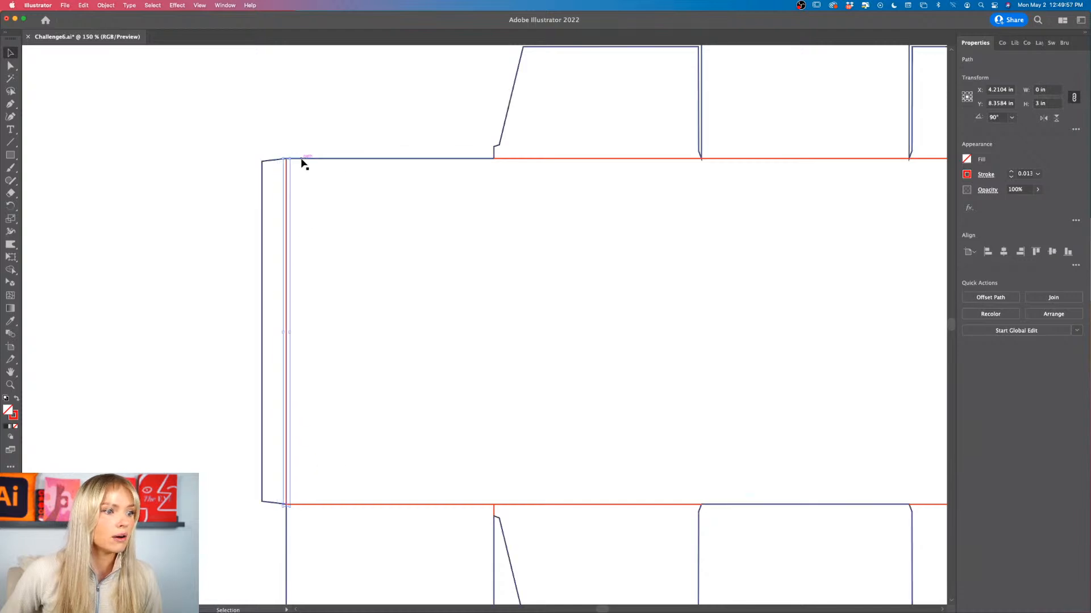
Step: Duplicate the vertical fold line onto the three boundaries between the four main panels, and clear the selection
drag(288, 302, 699, 306)
scroll(699, 306, right, 5)
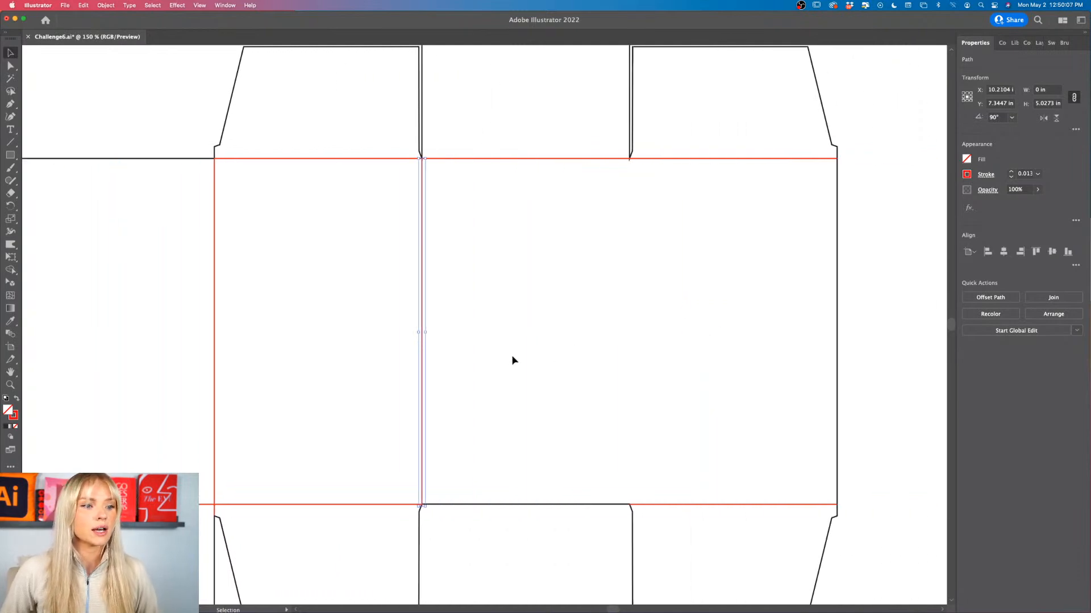
drag(424, 365, 629, 356)
click(874, 343)
key(super+0)
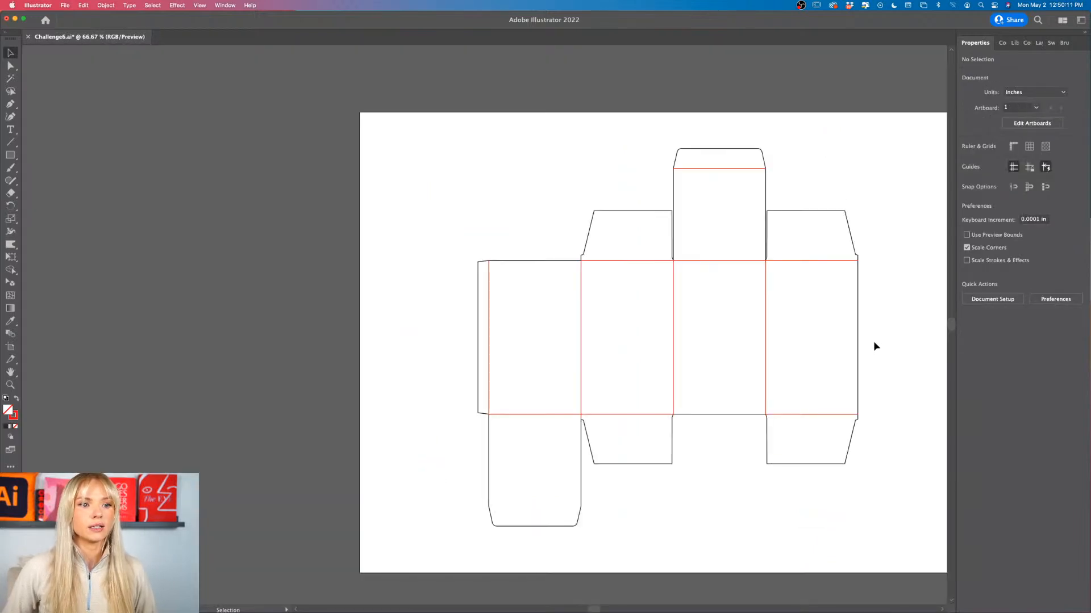
scroll(873, 346, right, 2)
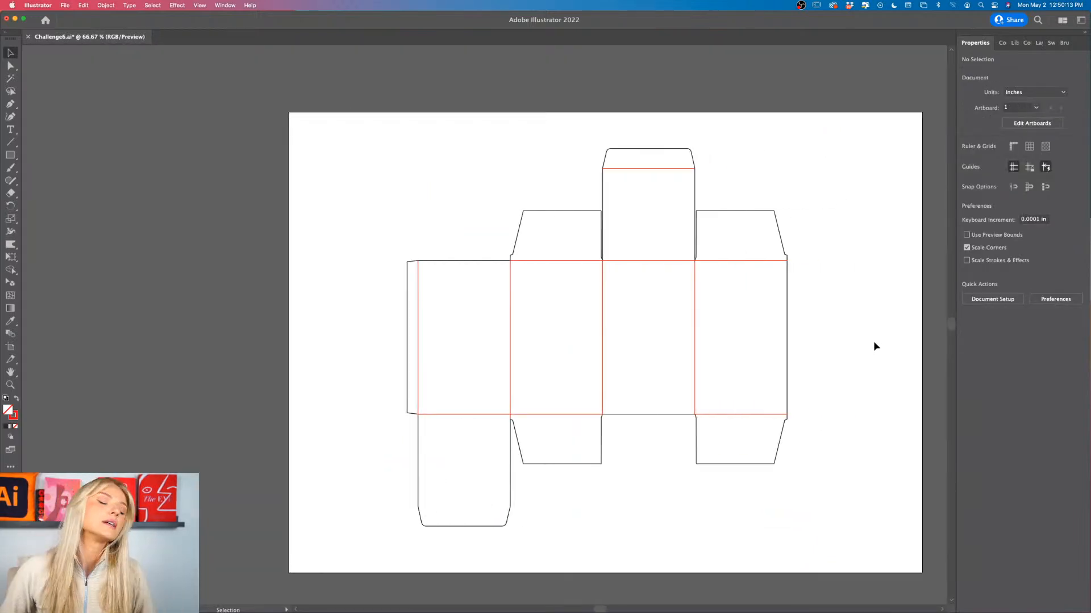
scroll(873, 343, right, 3)
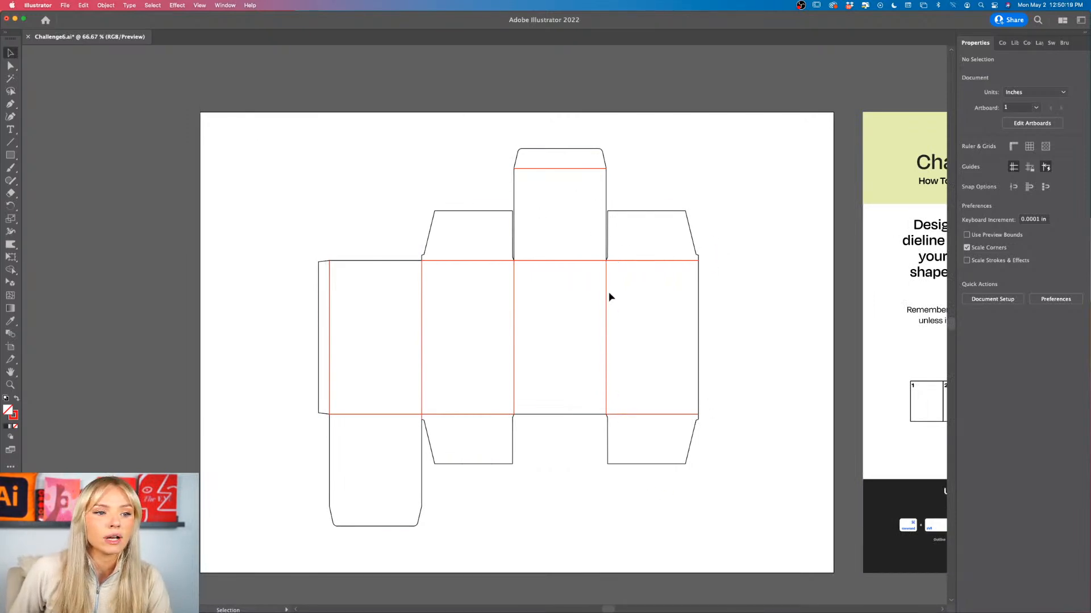
scroll(788, 387, right, 1)
scroll(788, 386, left, 1)
scroll(788, 387, right, 1)
scroll(788, 386, up, 1)
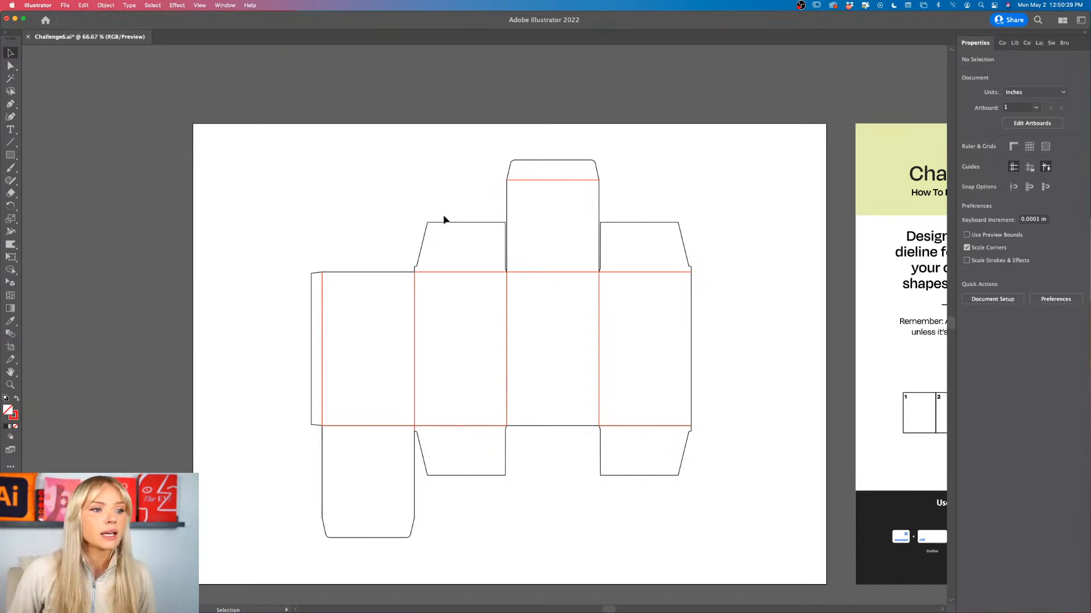
Step: Copy the black cut outline and paste it in place on the Artwork layer
mouse_move(445, 223)
mouse_down()
mouse_move(418, 199)
mouse_move(504, 173)
mouse_move(385, 275)
mouse_move(395, 188)
mouse_move(443, 226)
mouse_up()
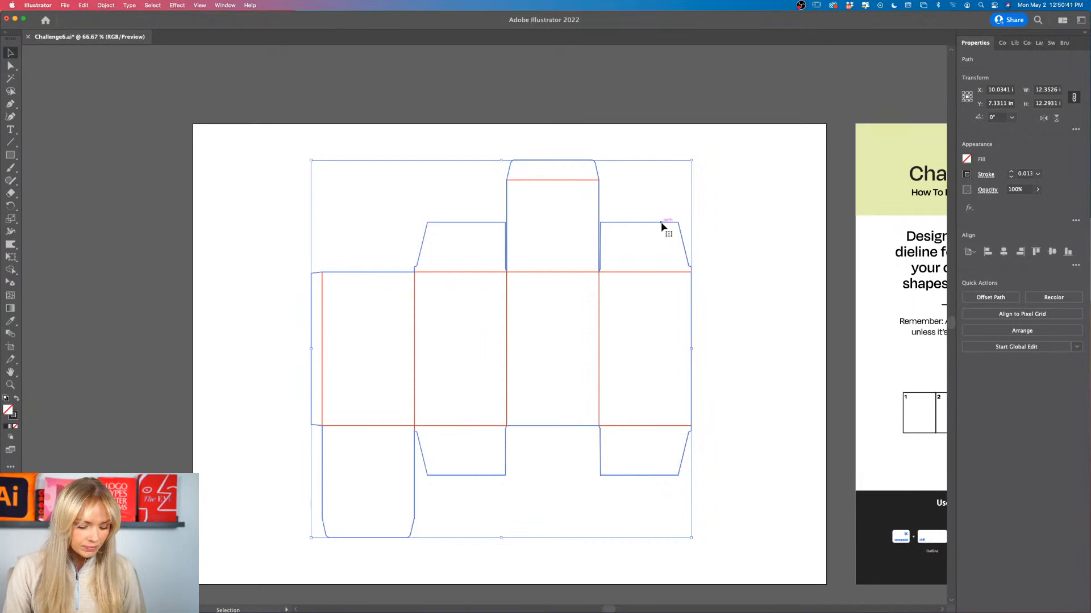
scroll(661, 223, up, 1)
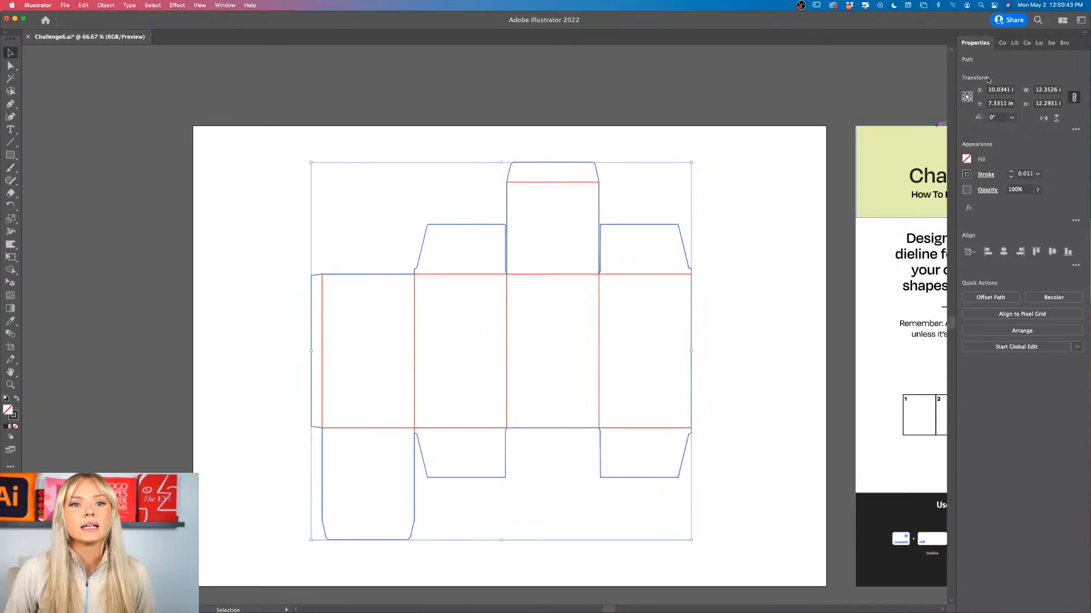
click(1014, 44)
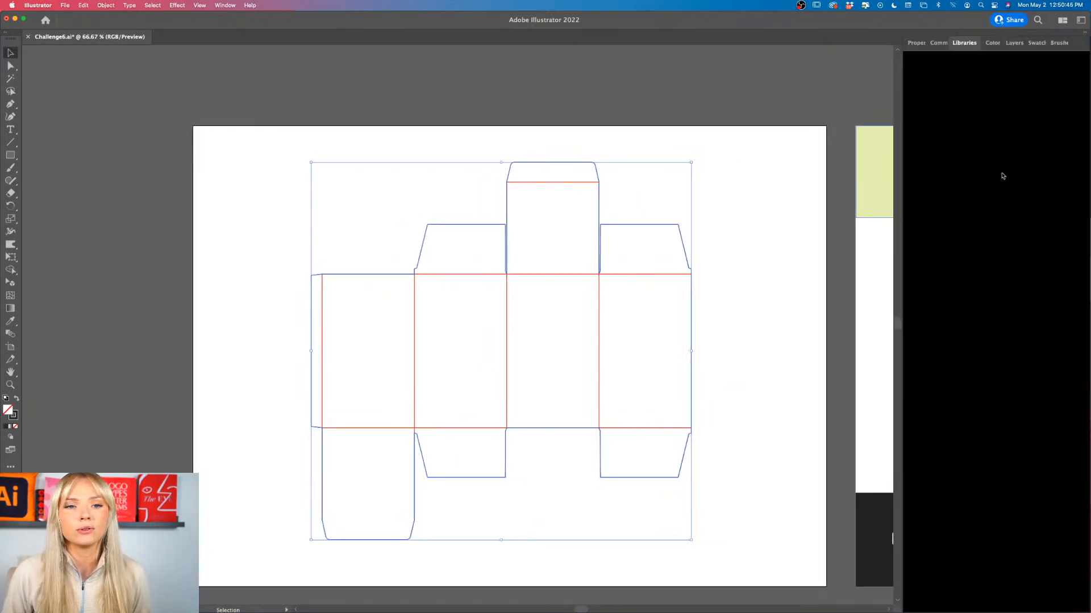
scroll(800, 254, down, 2)
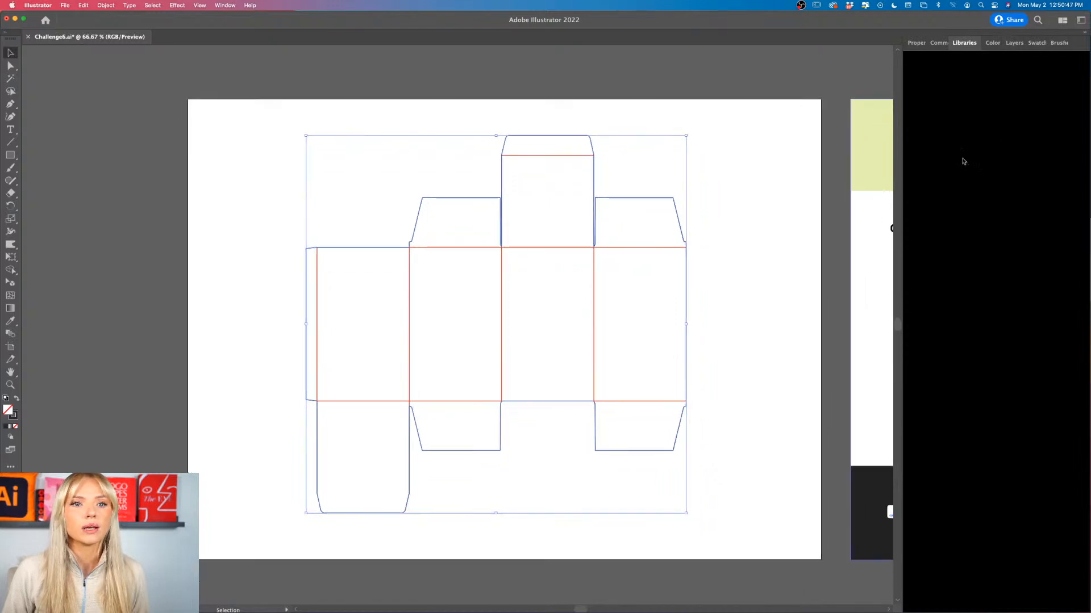
click(1015, 45)
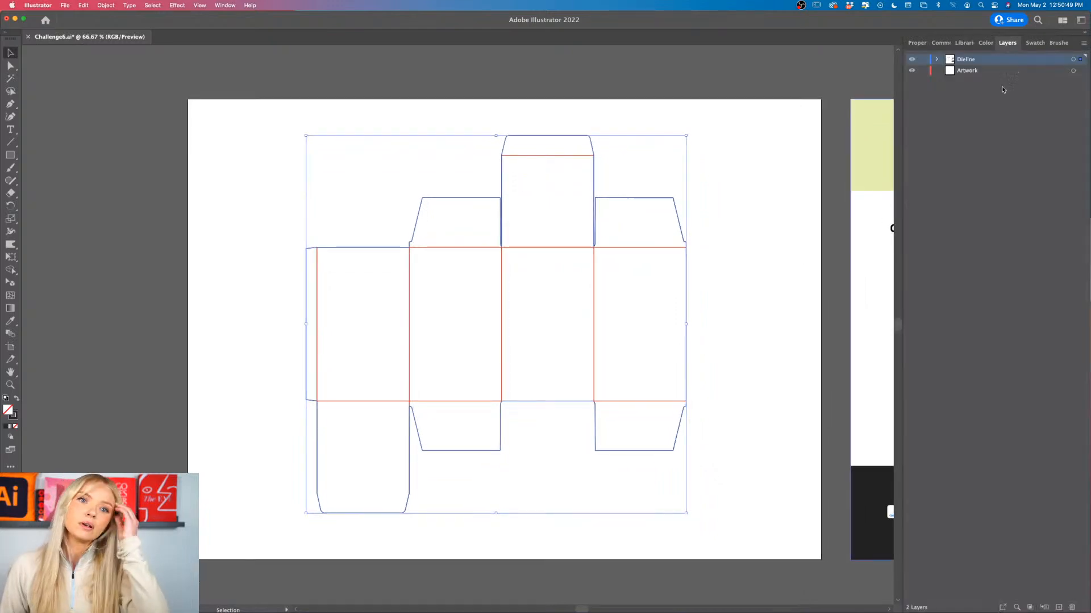
click(967, 71)
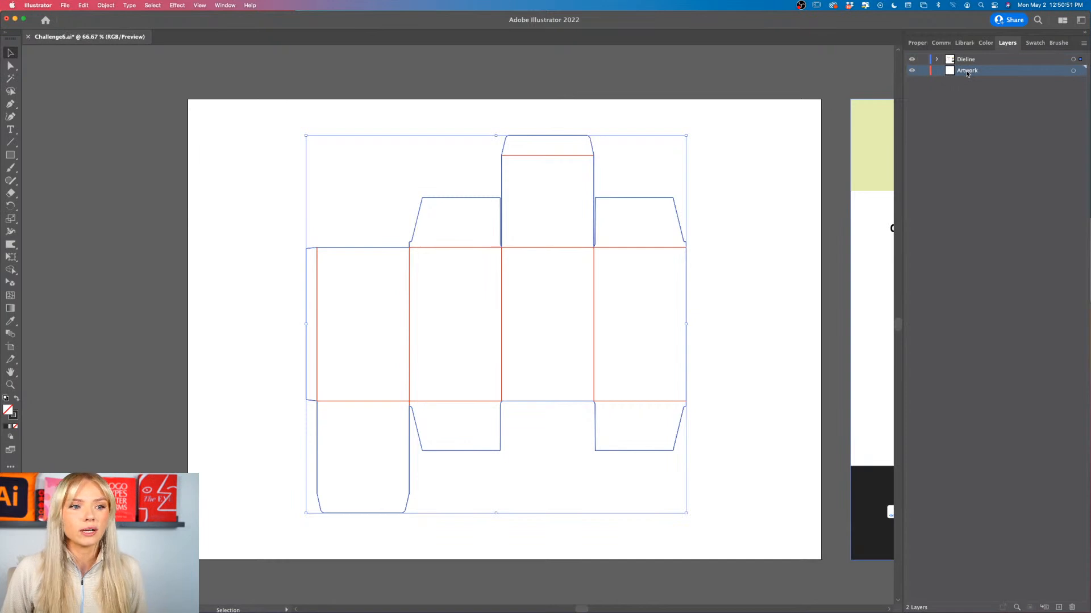
click(778, 185)
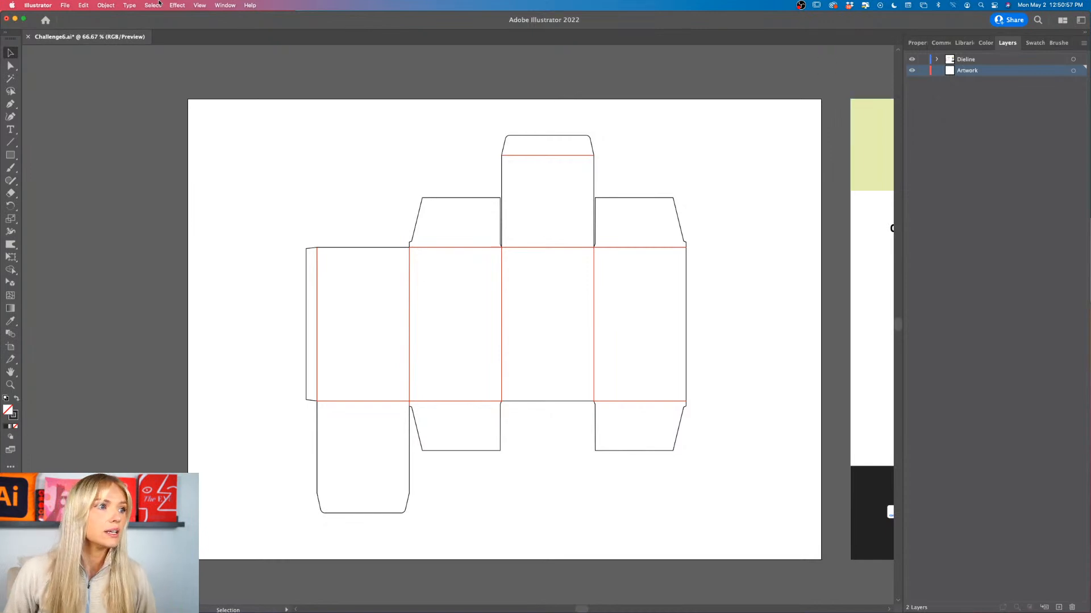
click(84, 5)
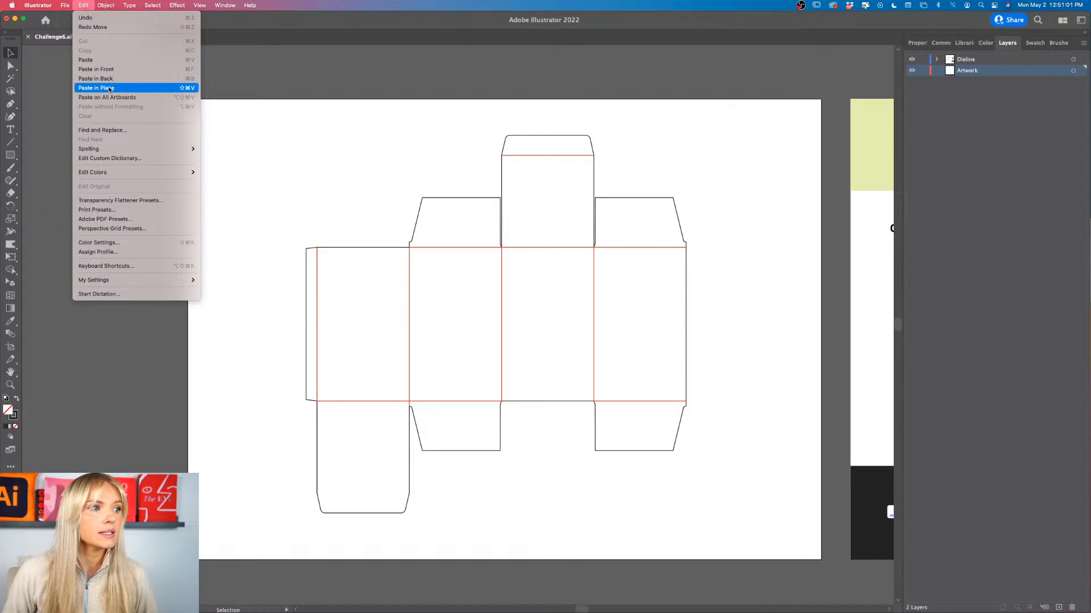
click(108, 88)
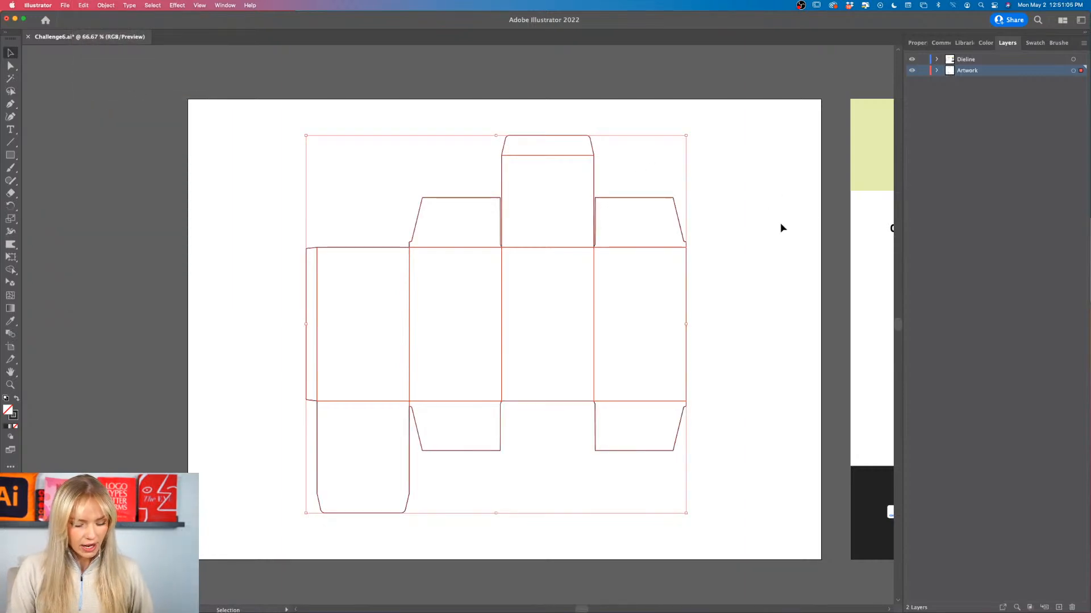
scroll(779, 228, left, 2)
scroll(779, 227, down, 1)
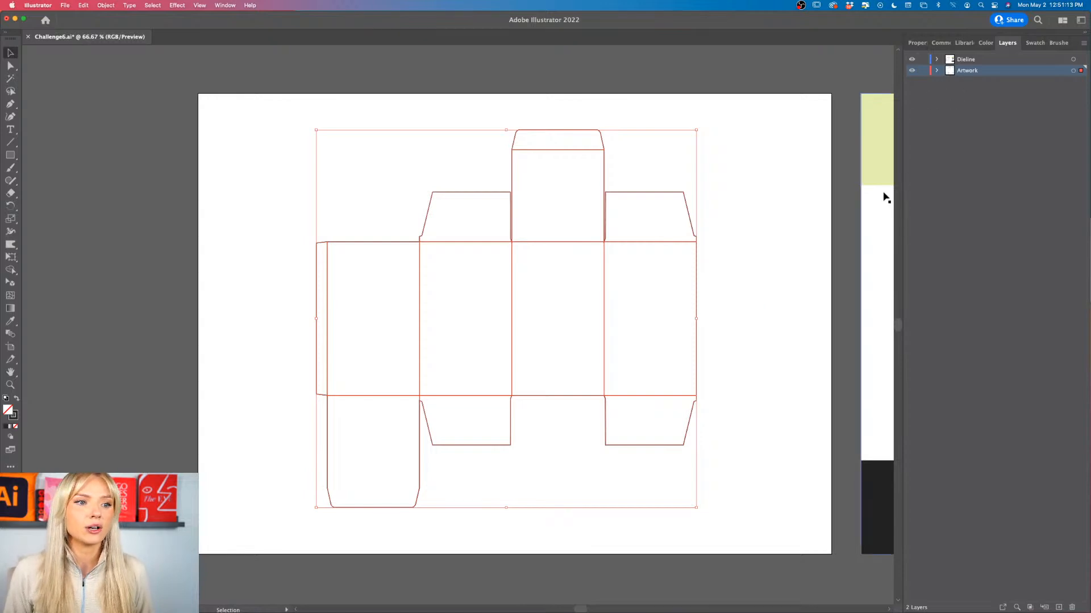
Step: Align the pasted outline's stroke to the outside and set its weight to 0.125 in
click(916, 43)
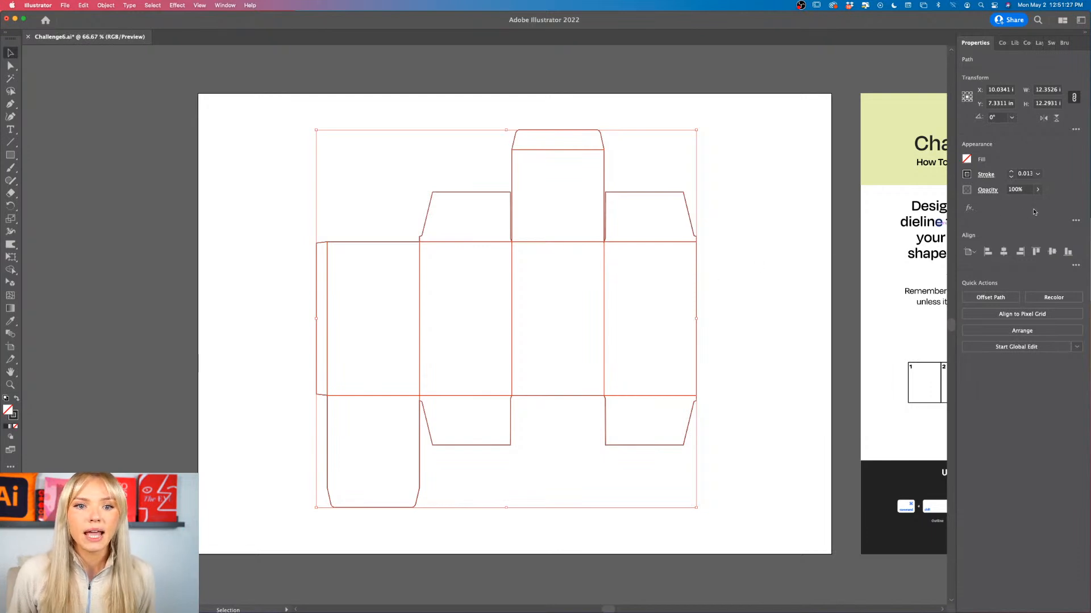
click(986, 174)
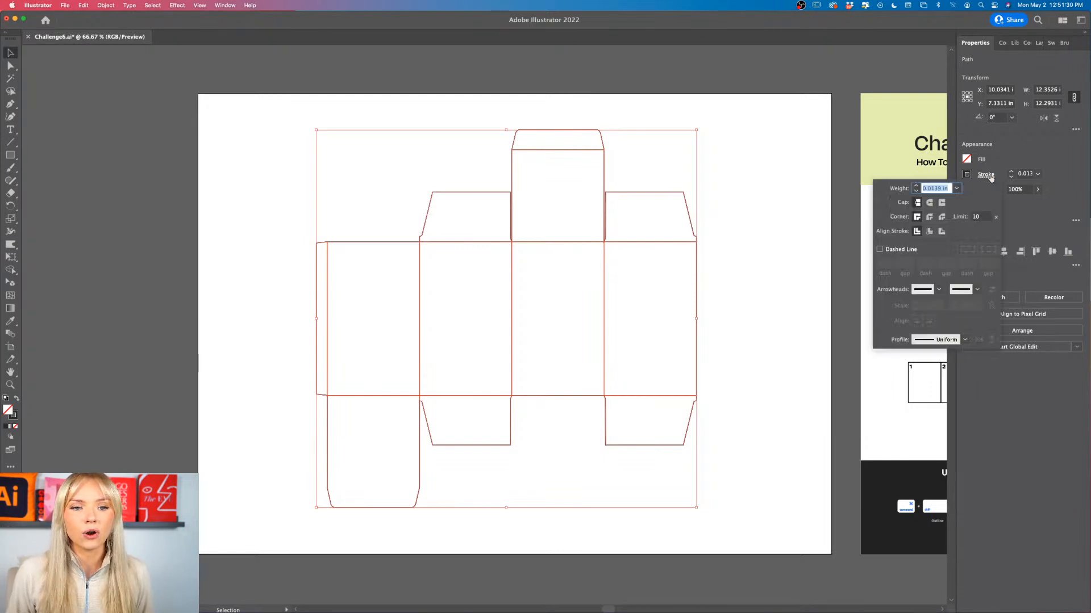
click(941, 232)
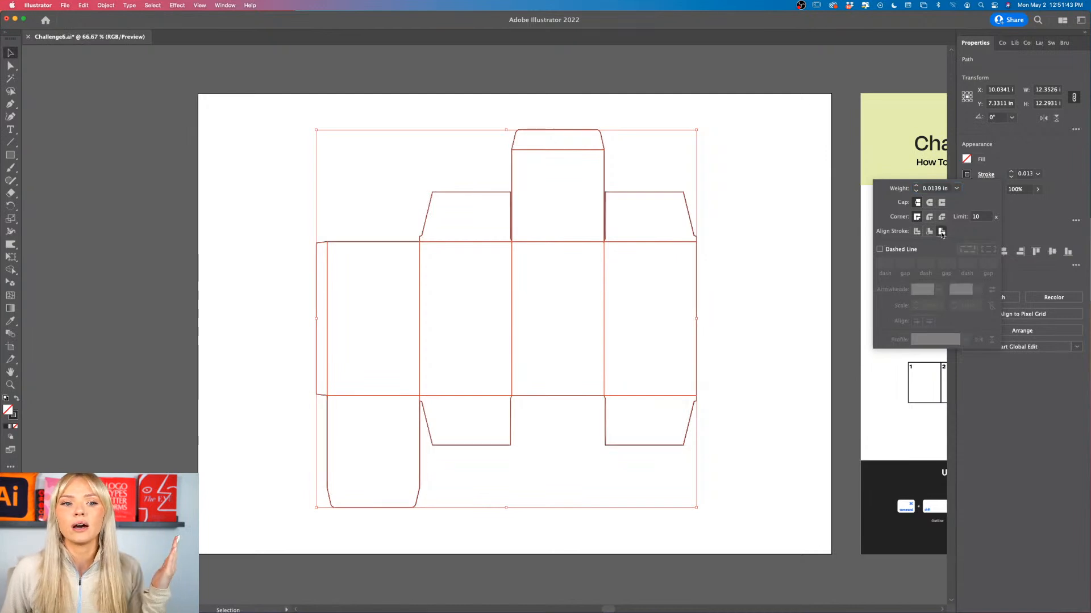
click(936, 189)
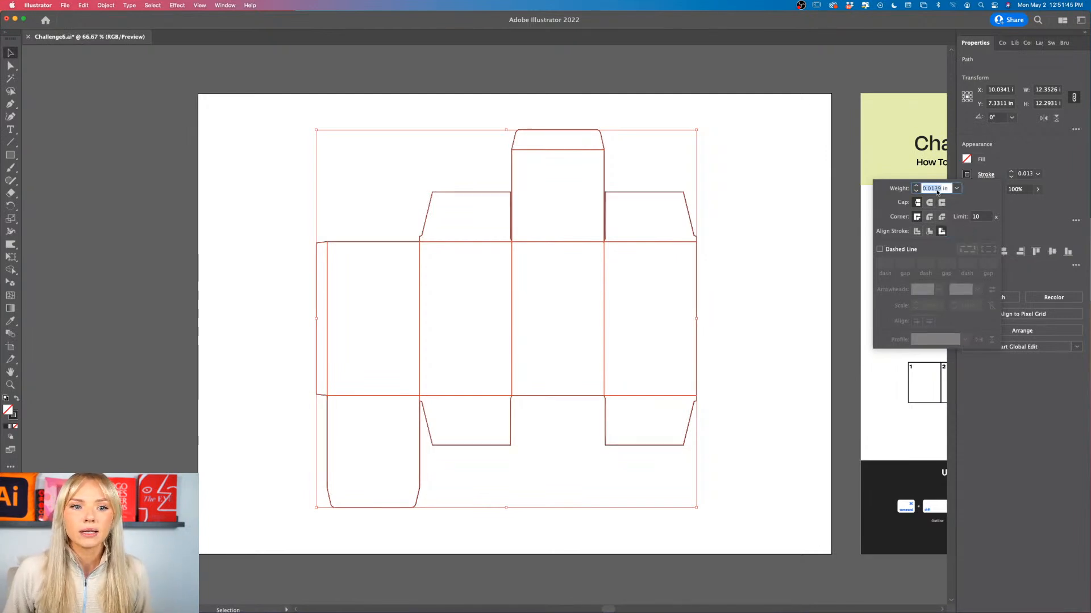
text(0)
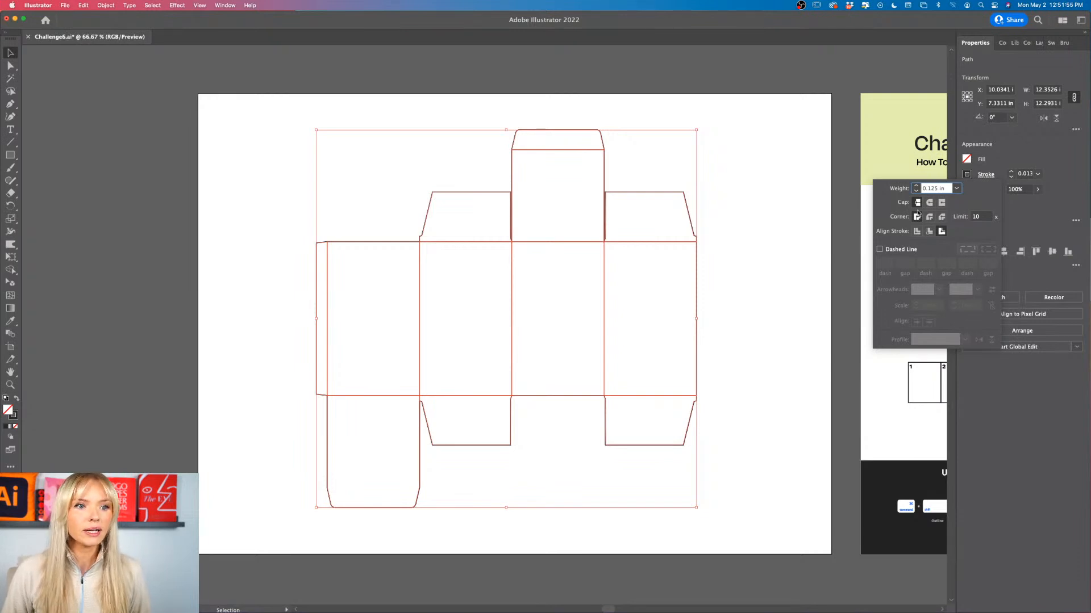
key(Return)
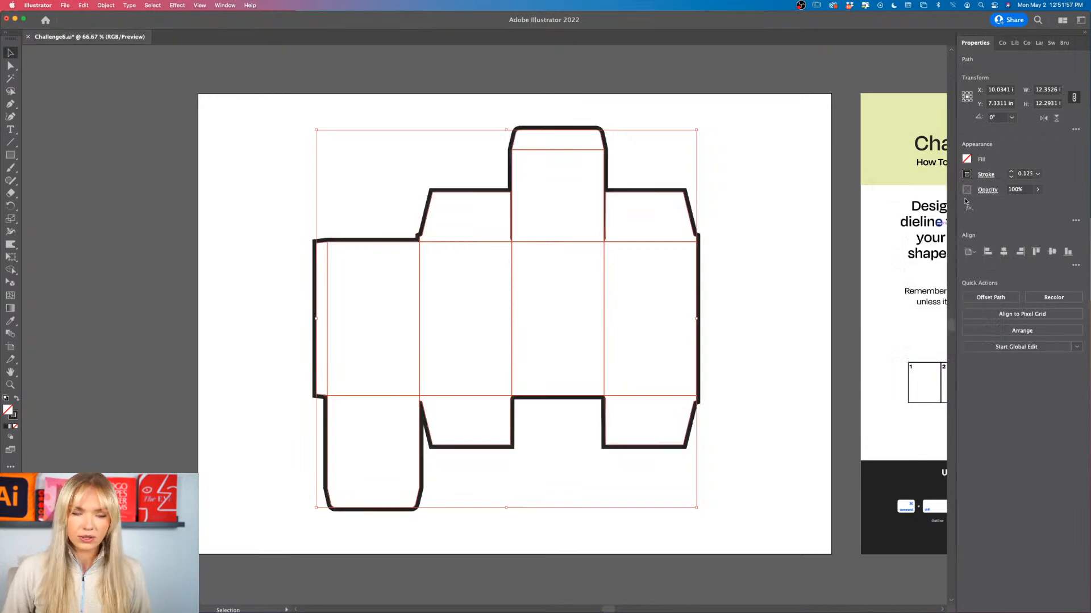
Step: Convert the thick stroke of the pasted box outline into a filled shape with Outline Stroke
scroll(784, 282, left, 2)
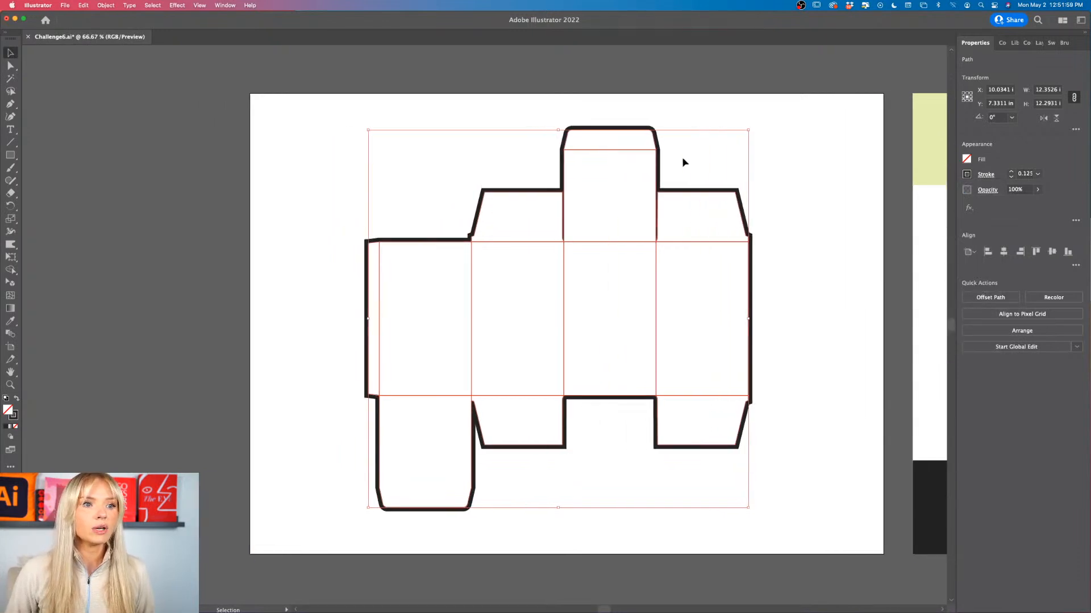
scroll(682, 163, up, 3)
scroll(682, 163, up, 1)
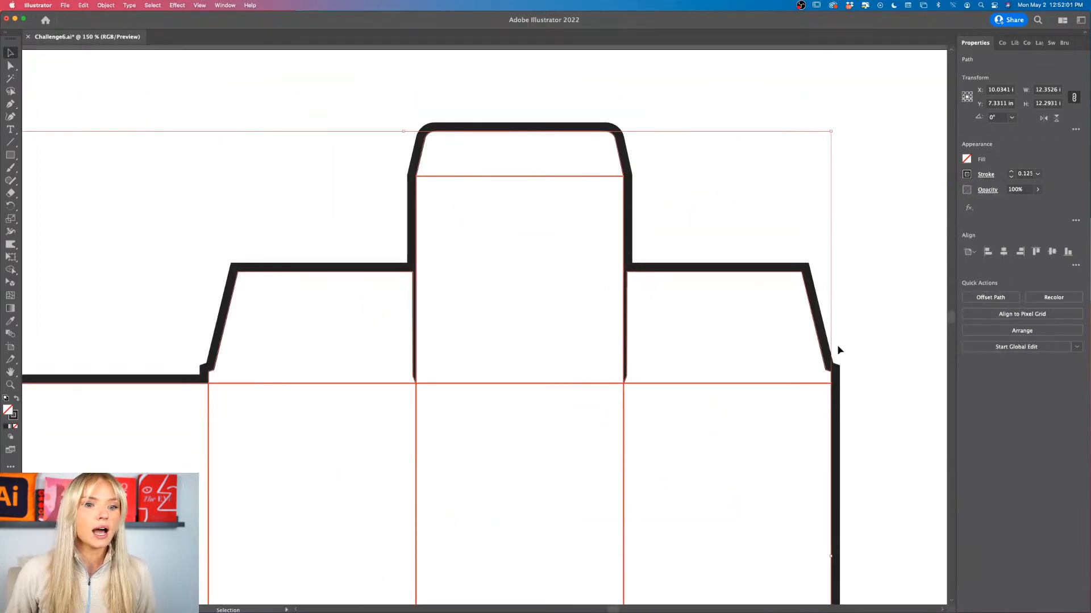
scroll(851, 445, down, 4)
scroll(851, 445, down, 2)
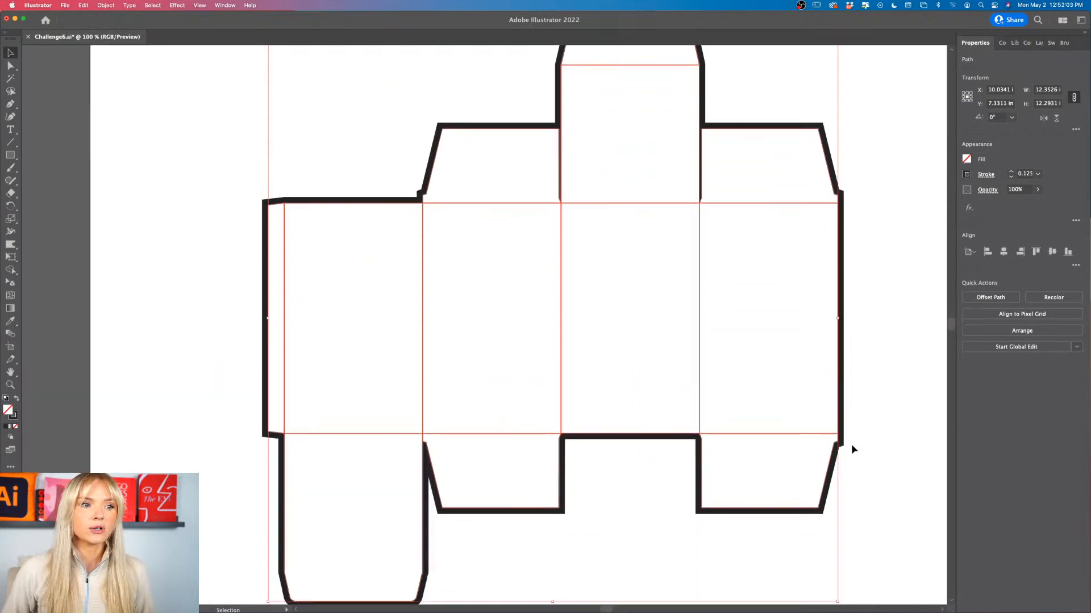
scroll(851, 445, right, 2)
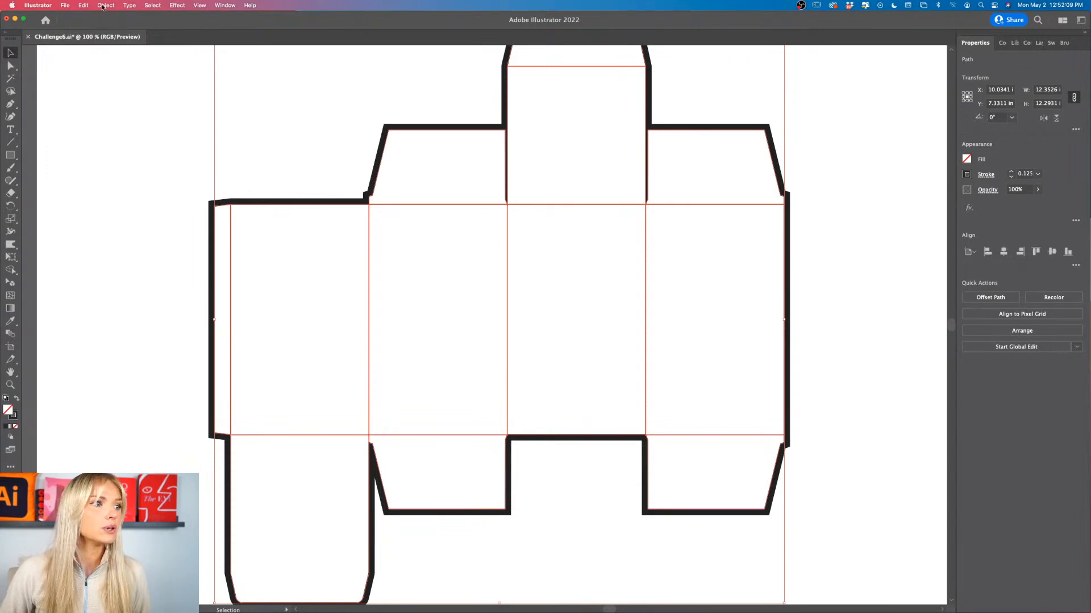
click(102, 6)
mouse_move(171, 219)
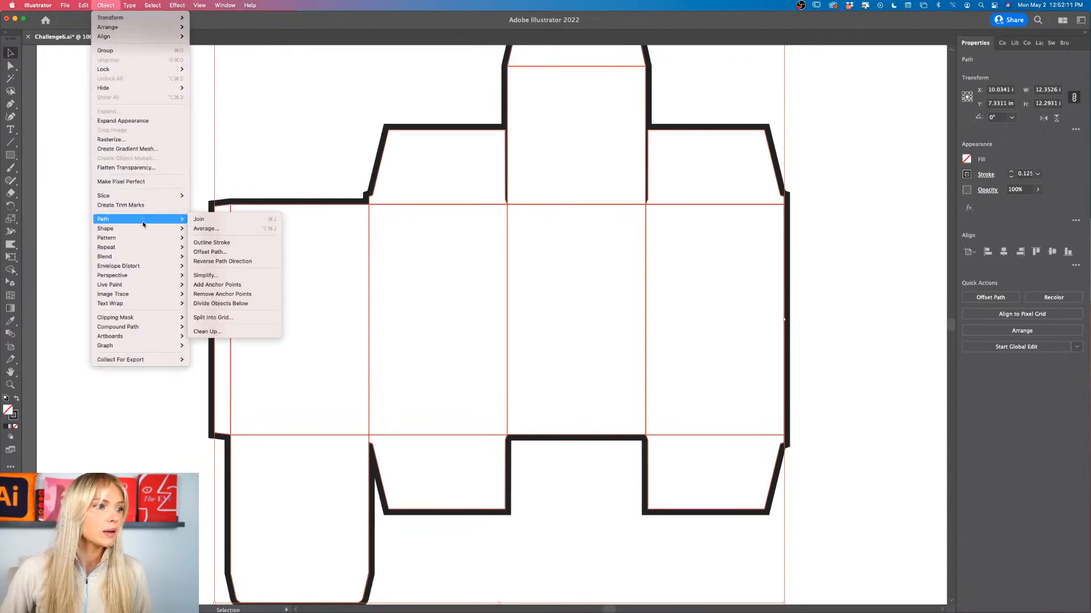
click(235, 243)
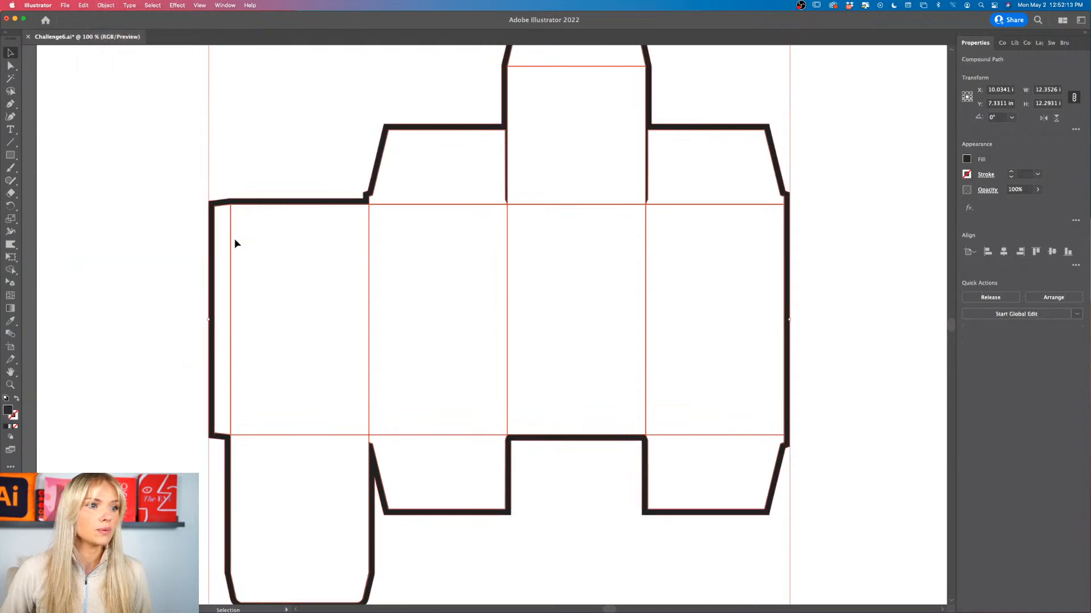
Step: Isolate the outlined compound path and delete its inner contour, keeping only the outer bleed shape
drag(662, 126, 558, 122)
key(super+z)
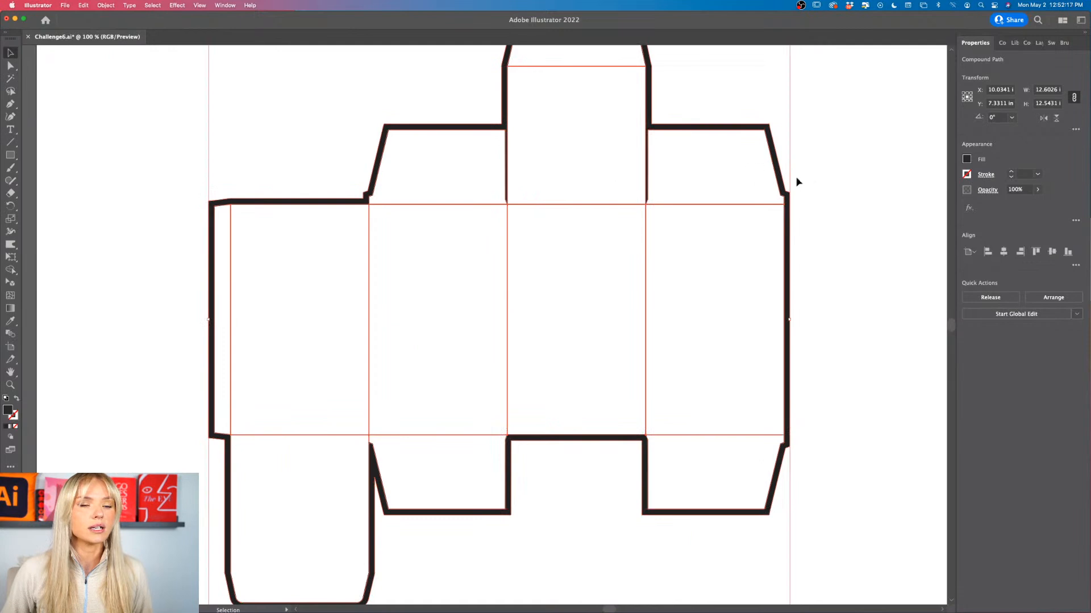
scroll(739, 142, up, 5)
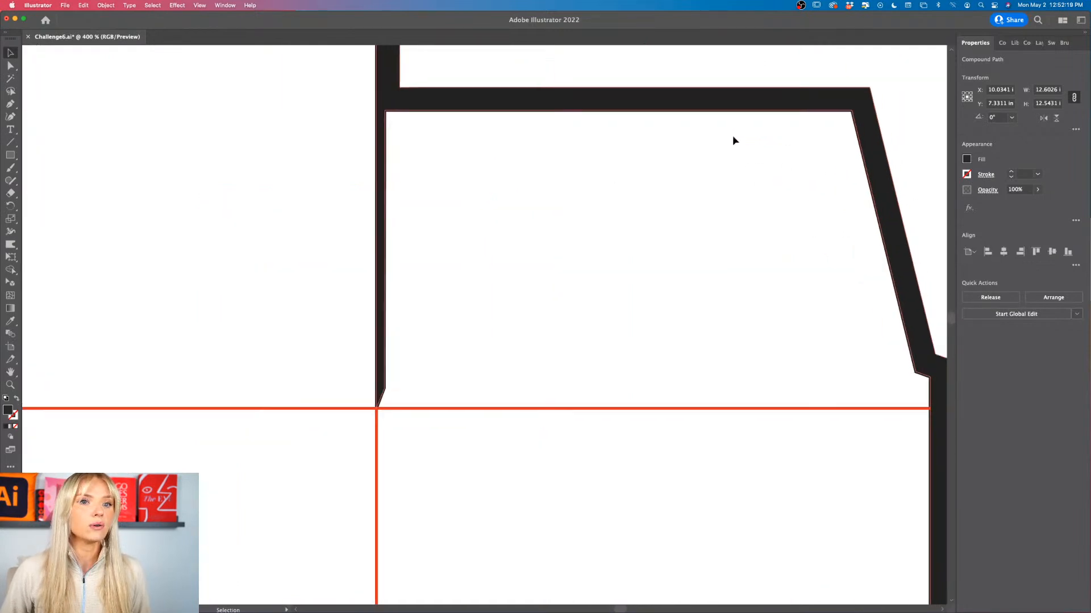
drag(739, 142, 766, 152)
double_click(767, 152)
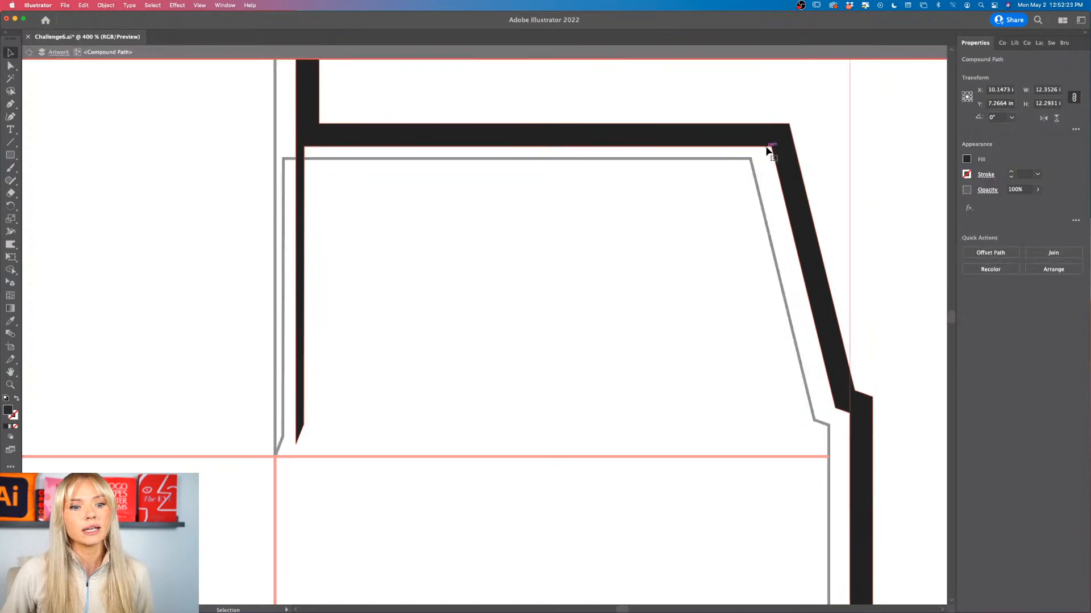
key(Delete)
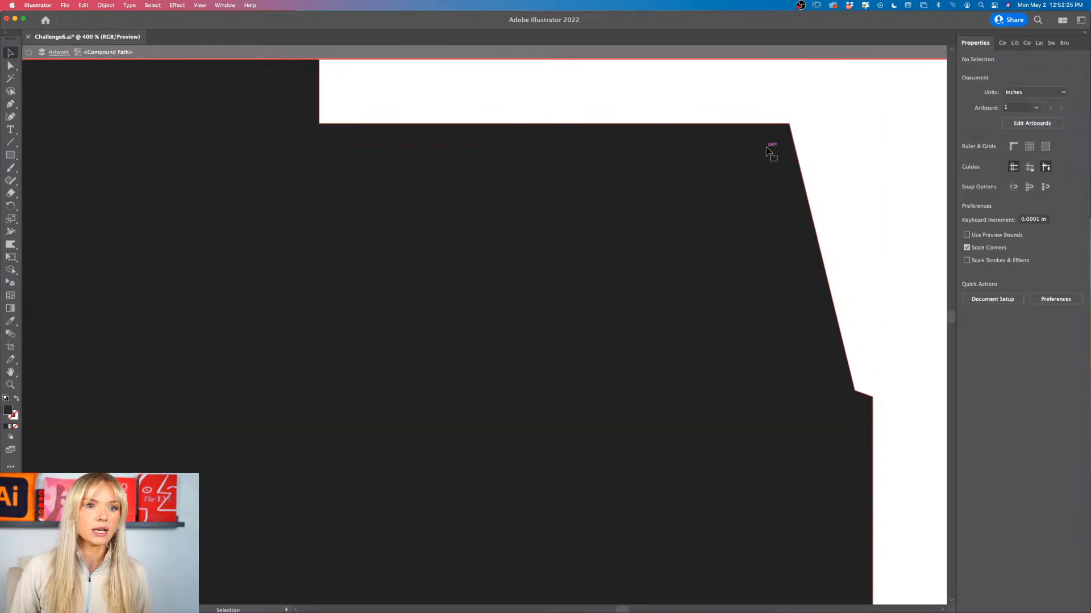
key(super+0)
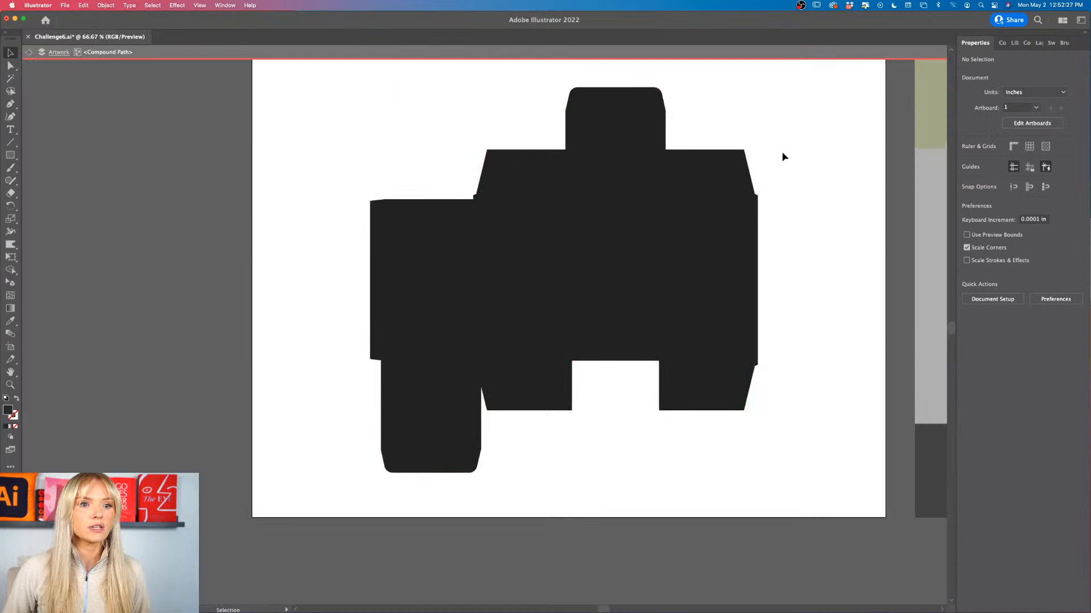
Step: Recolor the solid bleed shape's fill to light grey, hex DDD9D9
mouse_move(712, 223)
mouse_down()
mouse_move(701, 239)
mouse_move(708, 227)
mouse_up()
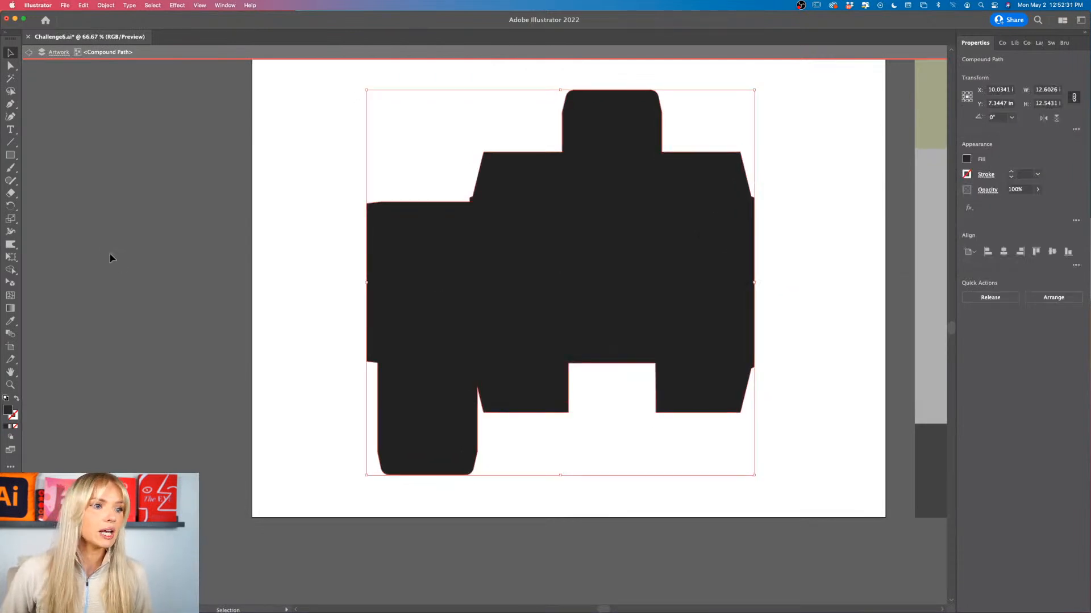
double_click(7, 410)
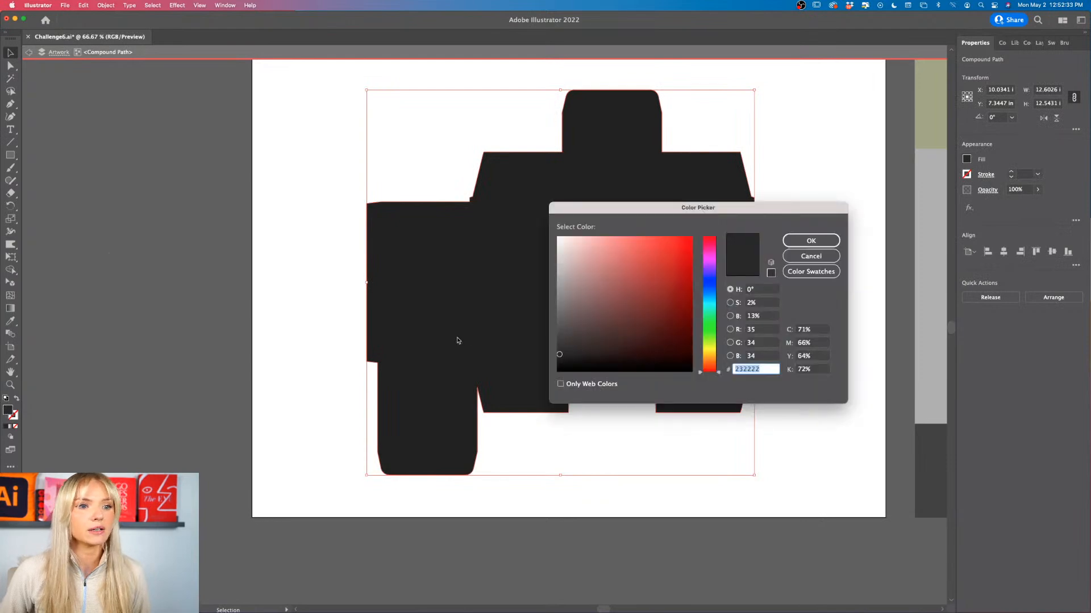
drag(573, 269, 560, 253)
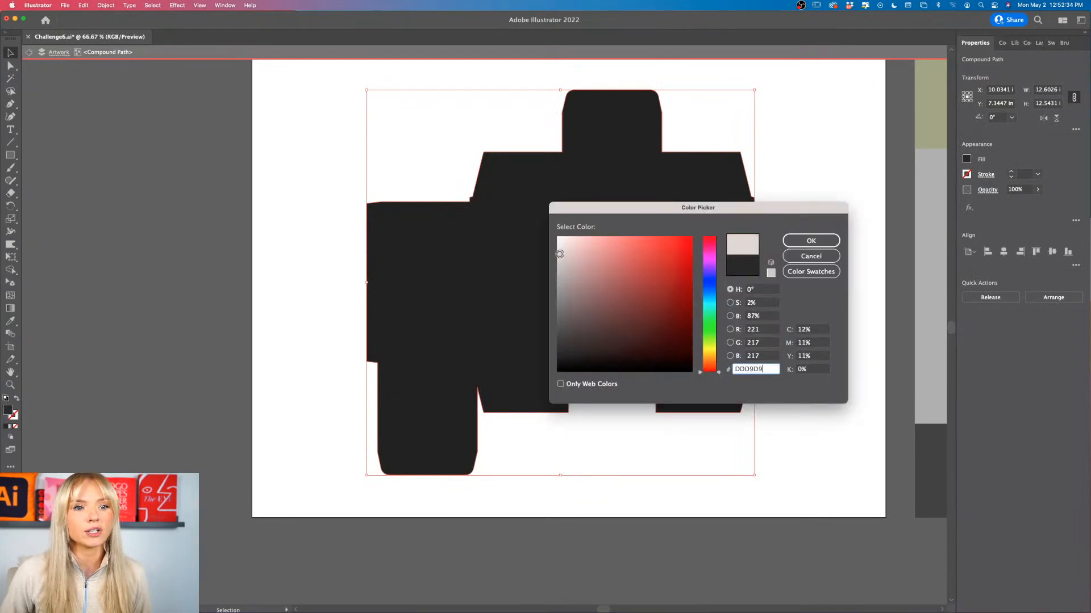
click(794, 243)
click(794, 244)
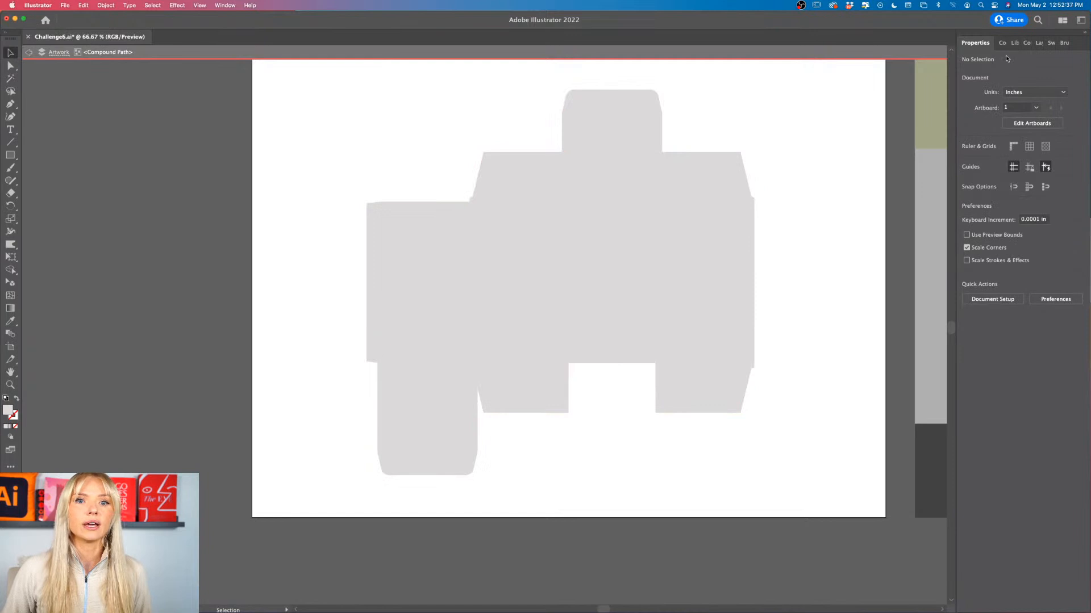
Step: Exit isolation mode on the grey bleed shape and return to the full dieline with its layers listed
click(1038, 43)
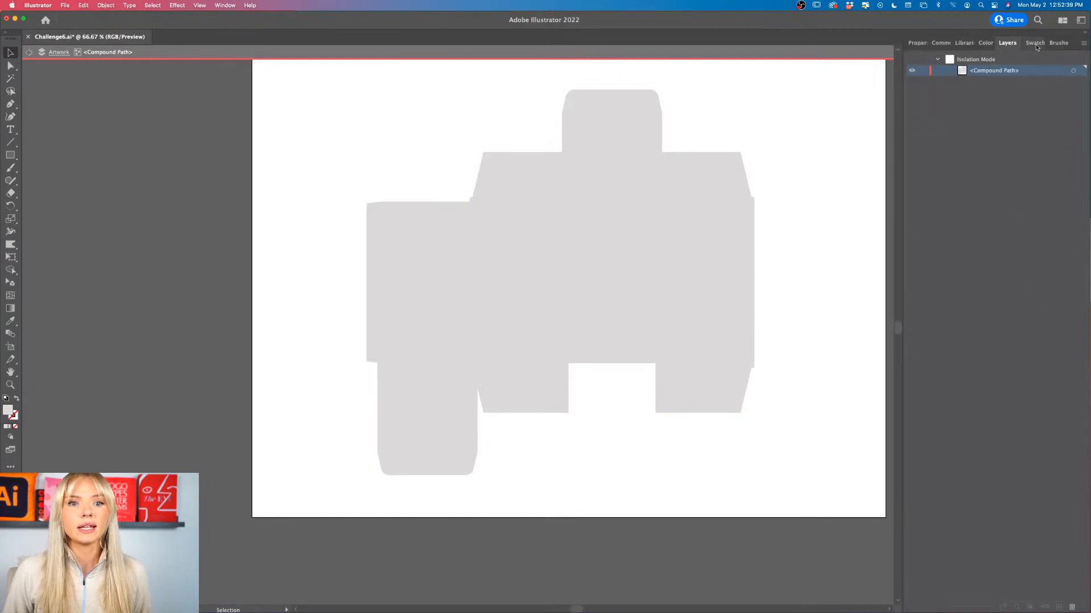
click(911, 61)
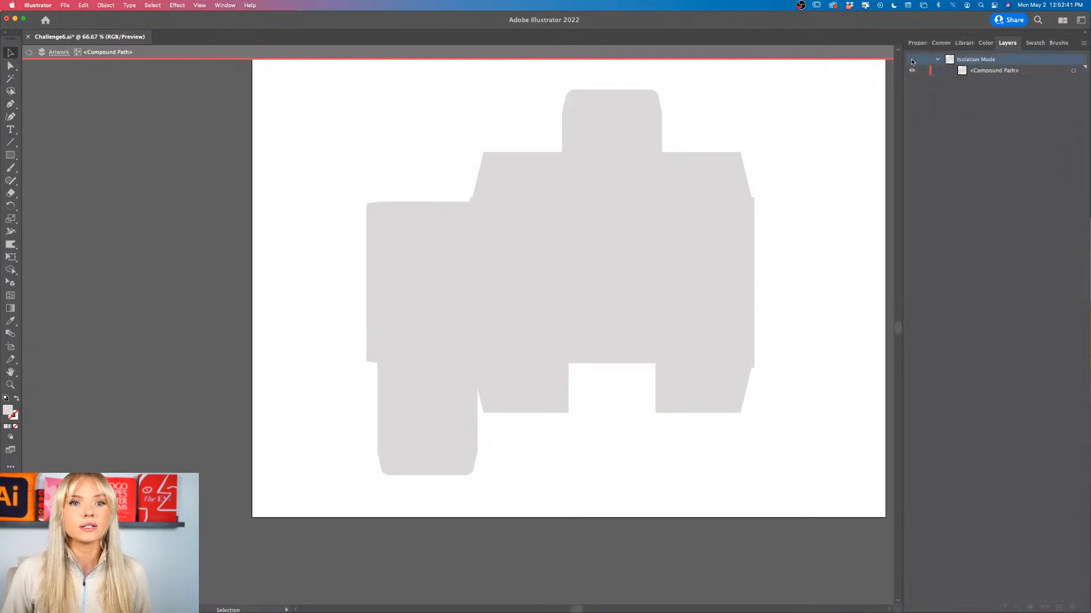
double_click(833, 142)
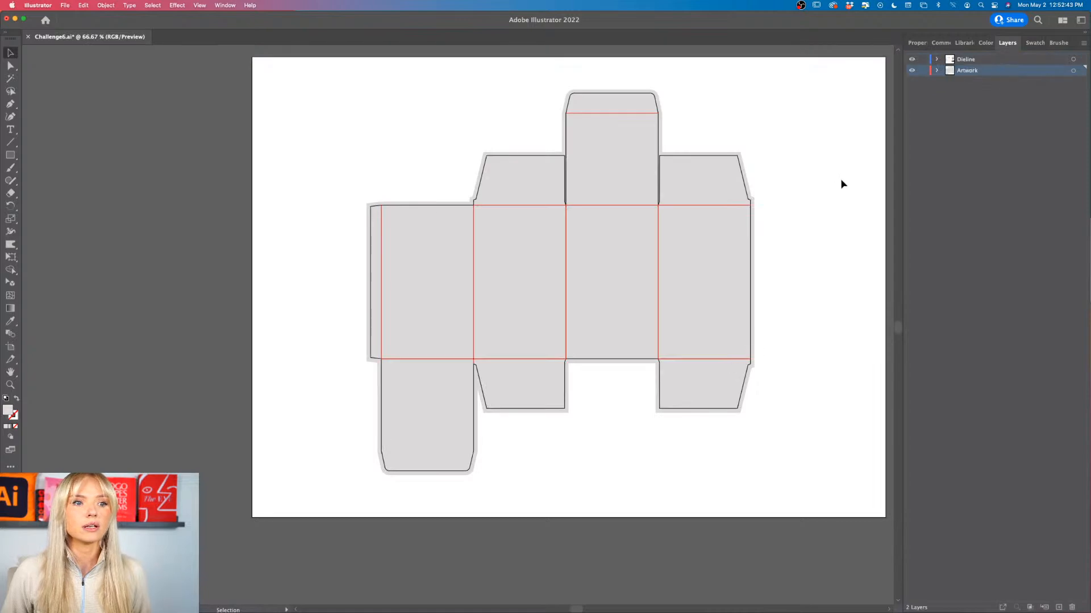
scroll(840, 178, left, 2)
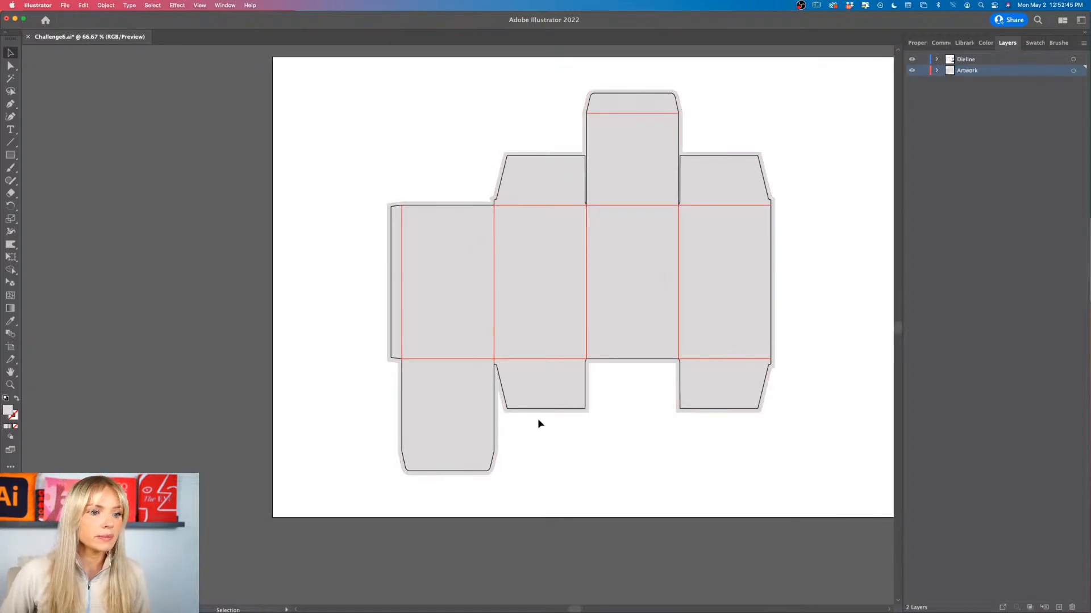
drag(537, 418, 541, 417)
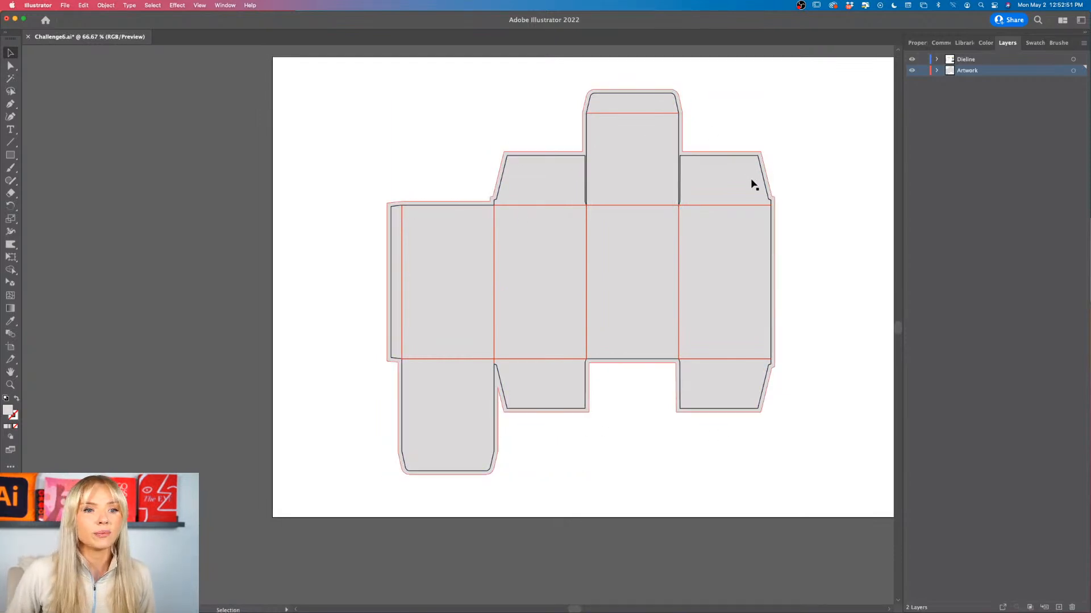
scroll(751, 184, up, 1)
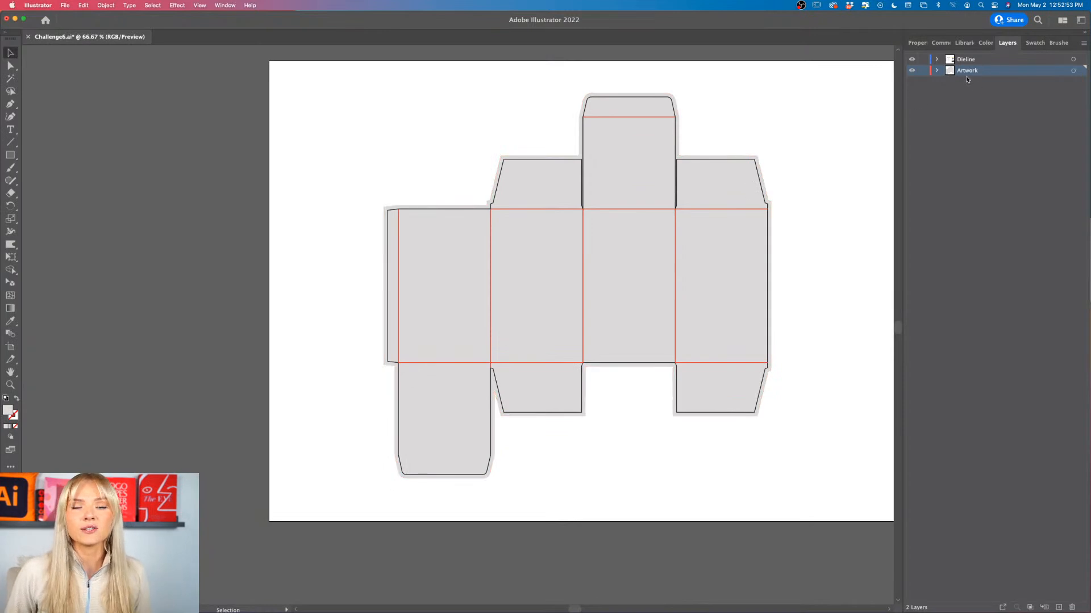
Step: Make the Dieline layer active and lock the Artwork layer that holds the grey bleed shape
click(744, 243)
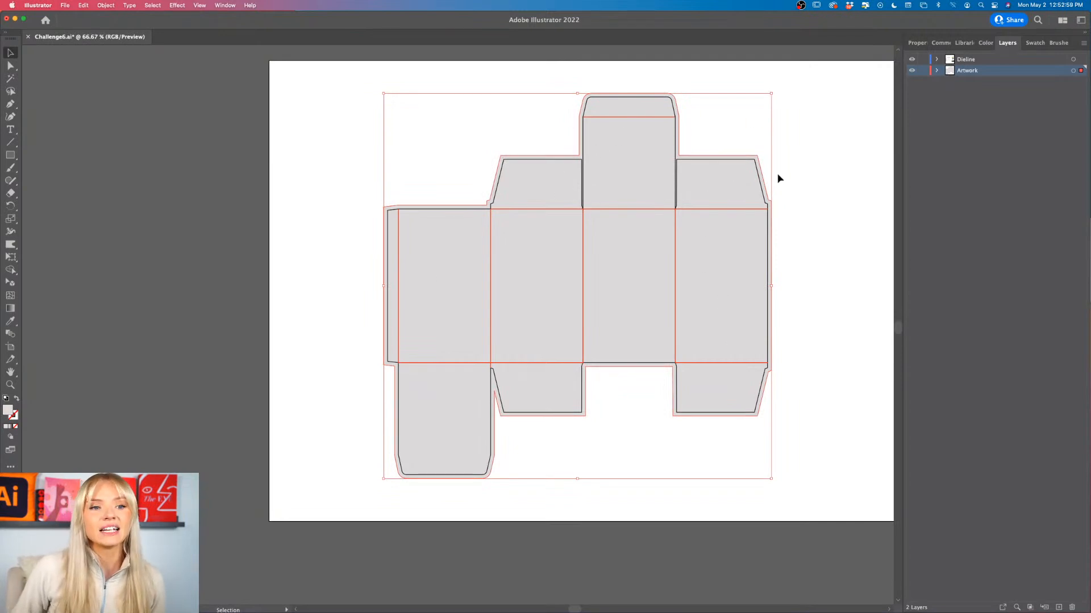
click(917, 43)
scroll(834, 268, up, 1)
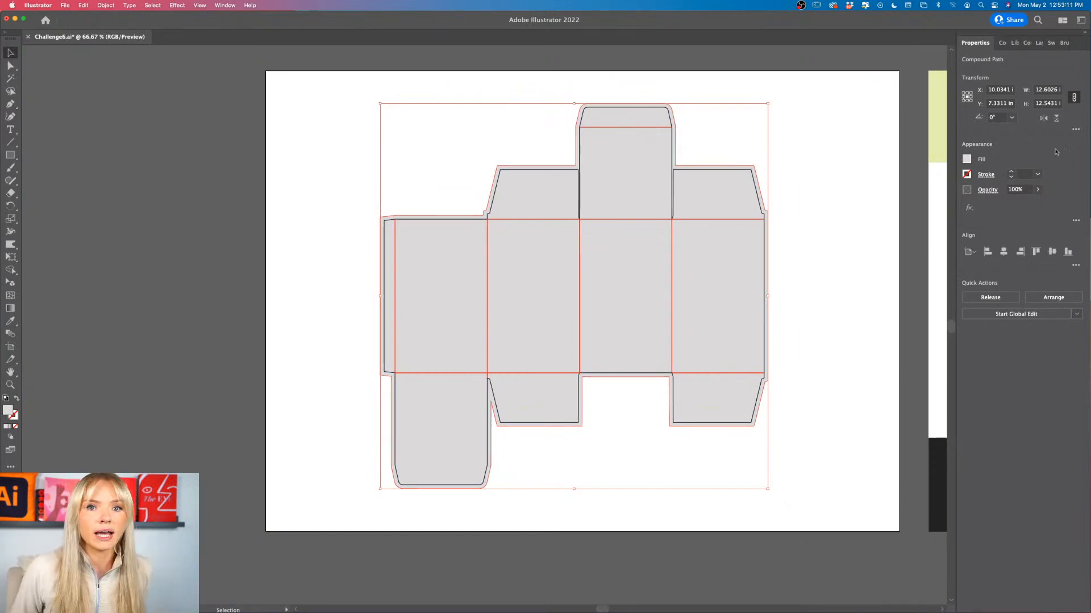
click(1038, 42)
click(971, 61)
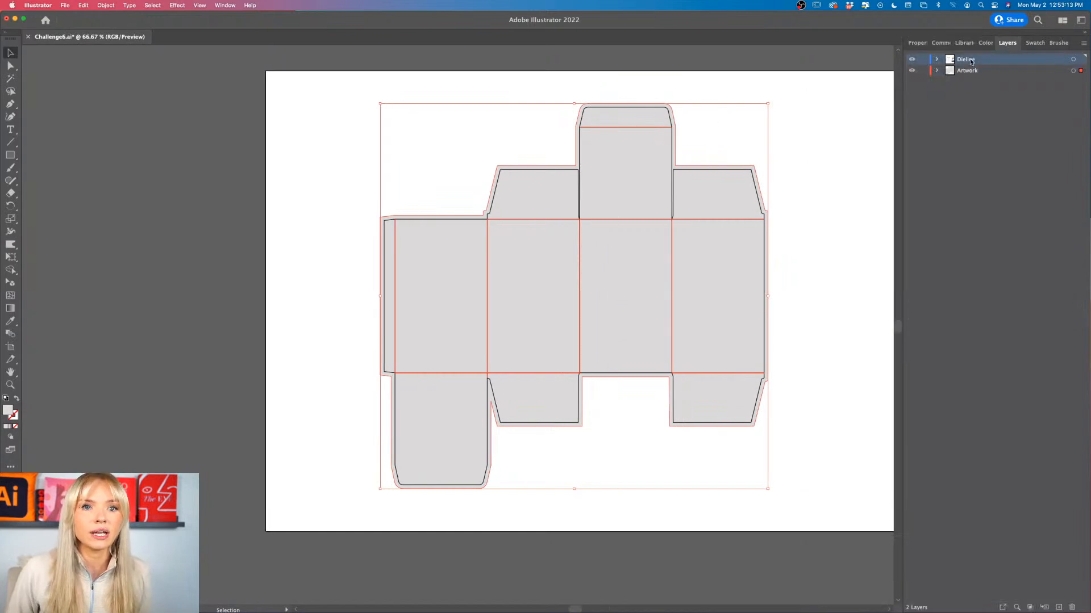
click(923, 71)
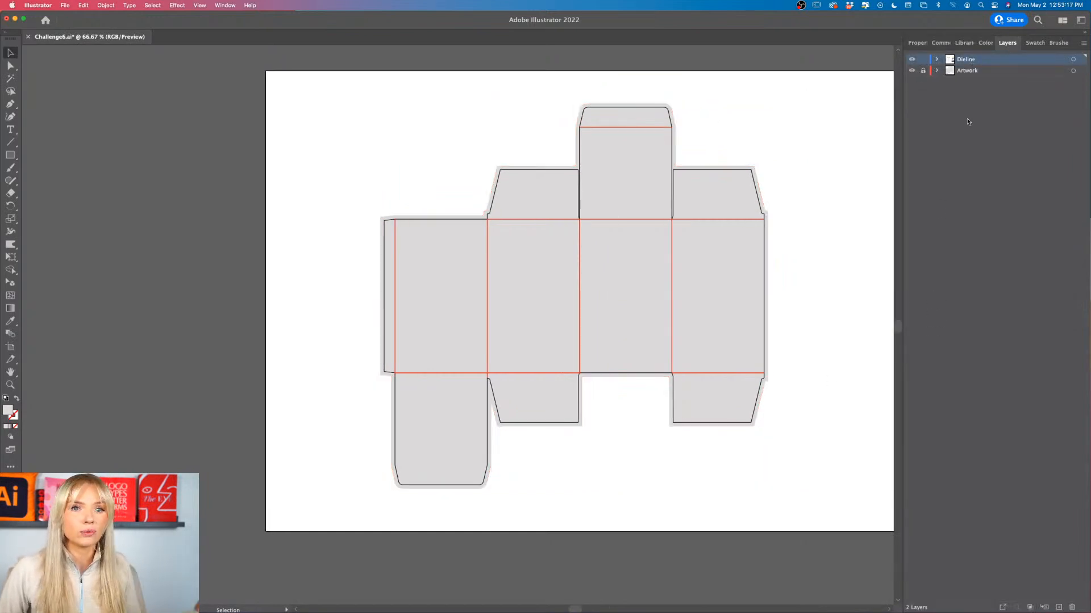
Step: Duplicate the upper tuck flap's red fold line onto the lower tuck flap, align it with the flap's corners, and clear the selection
drag(633, 128, 452, 466)
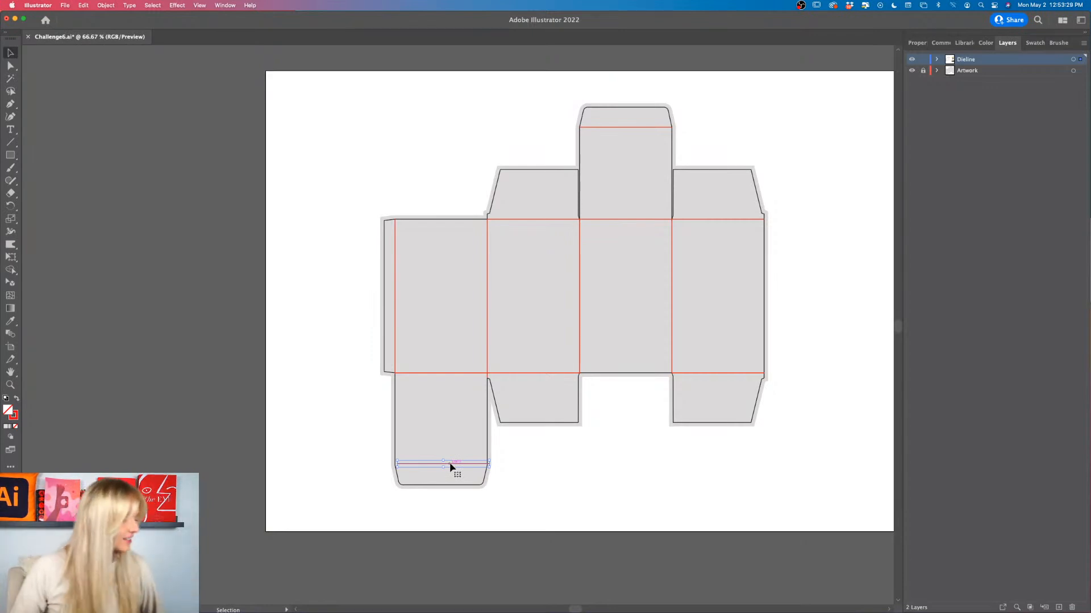
scroll(450, 463, down, 2)
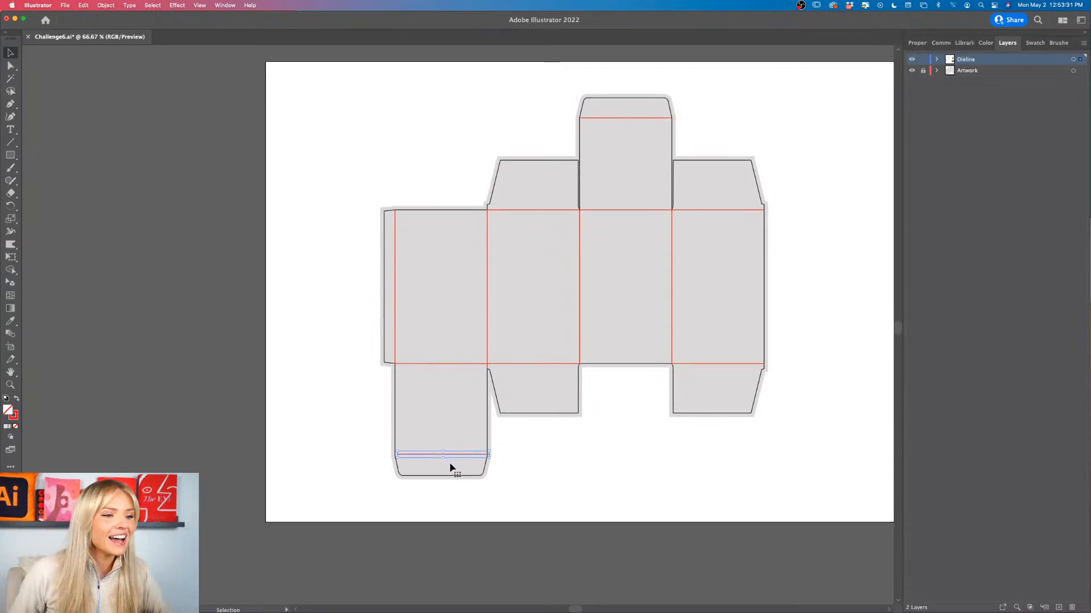
scroll(458, 446, up, 1)
scroll(458, 449, up, 3)
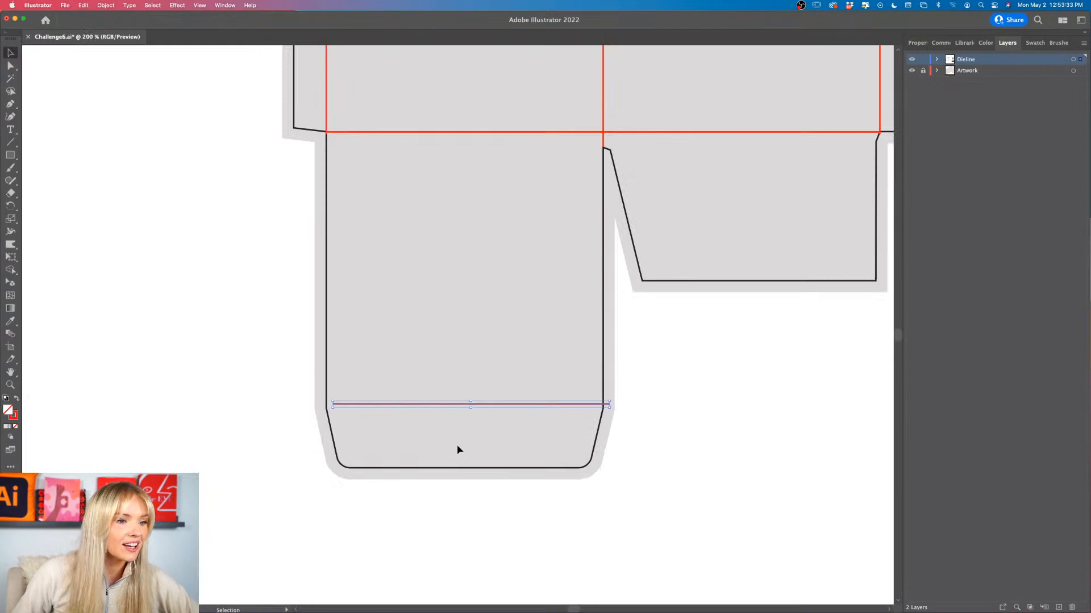
drag(643, 367, 630, 377)
click(836, 340)
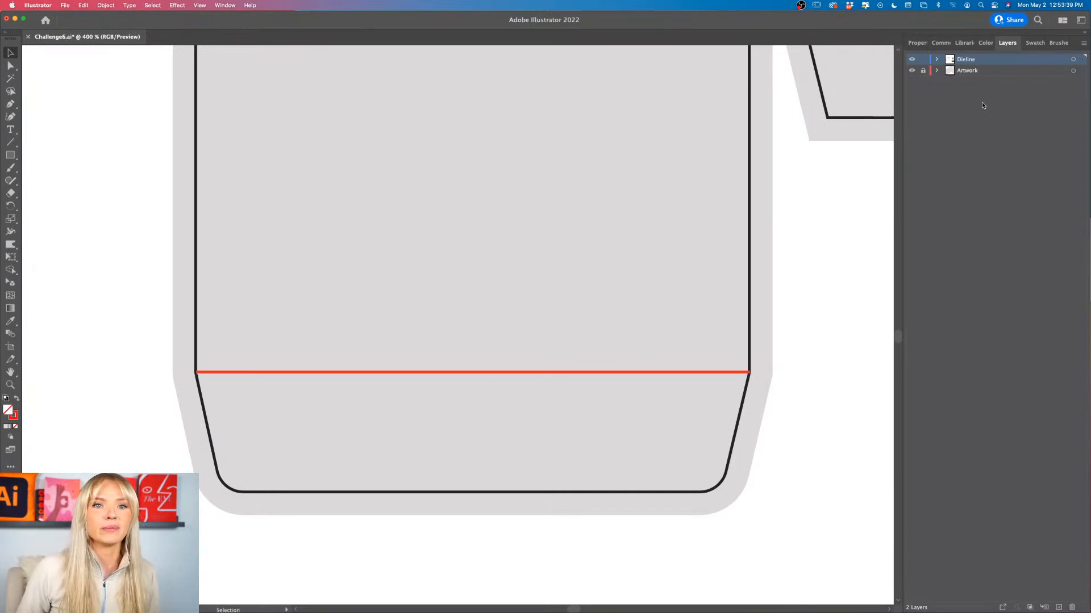
Step: Lock the Dieline layer, unlock the Artwork layer and make Artwork the active layer
click(978, 72)
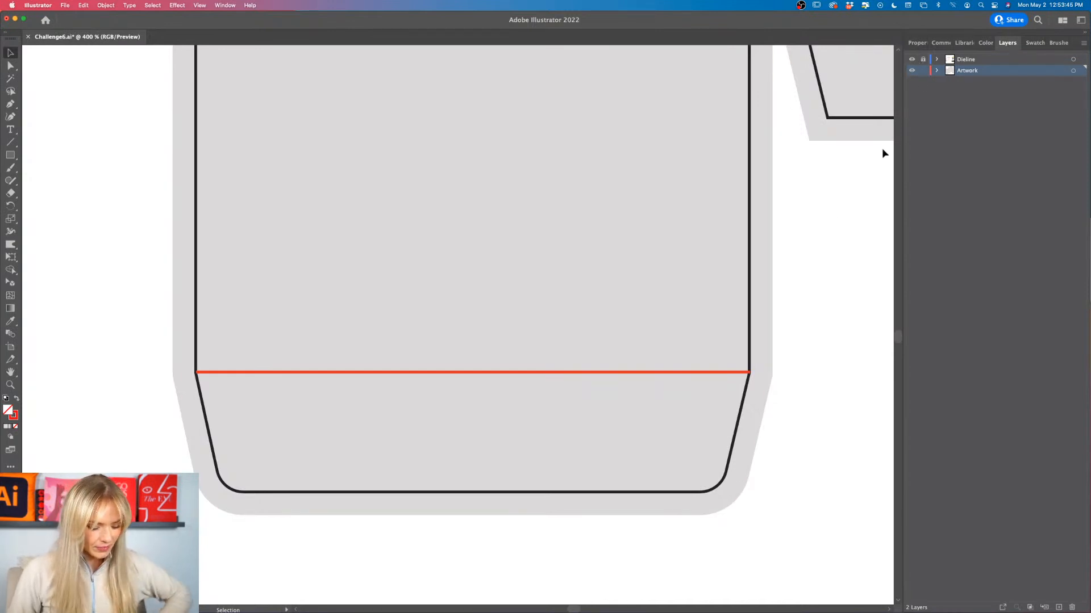
scroll(882, 148, down, 6)
scroll(882, 149, right, 7)
scroll(882, 149, up, 3)
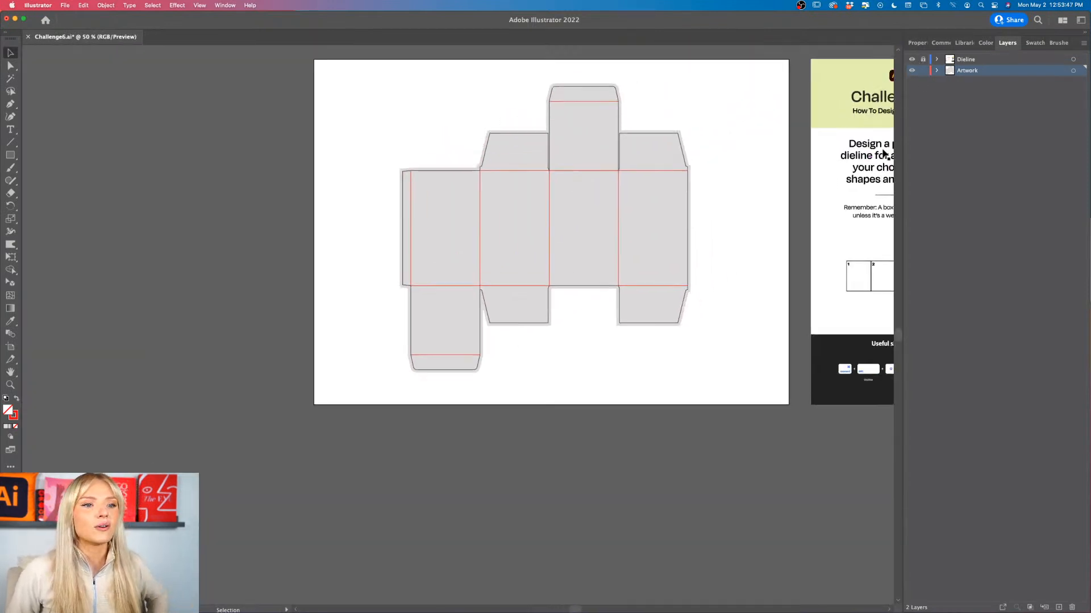
scroll(883, 150, up, 3)
scroll(884, 150, right, 4)
Step: Recolor the grey bleed shape with the light green sampled from the Challenge 6 card's header
click(553, 284)
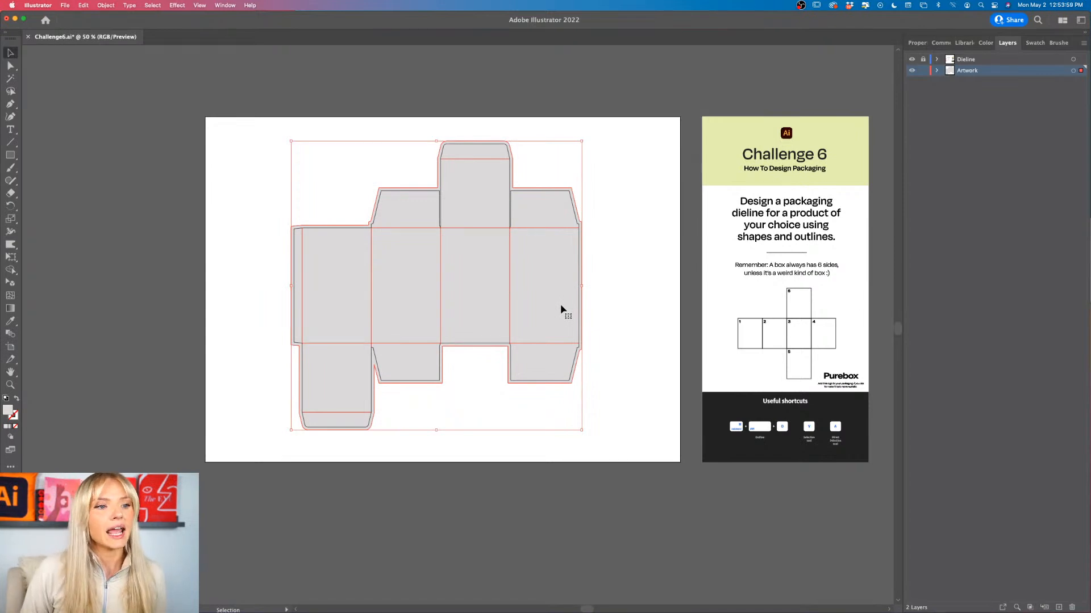
key(i)
click(712, 170)
scroll(612, 300, left, 3)
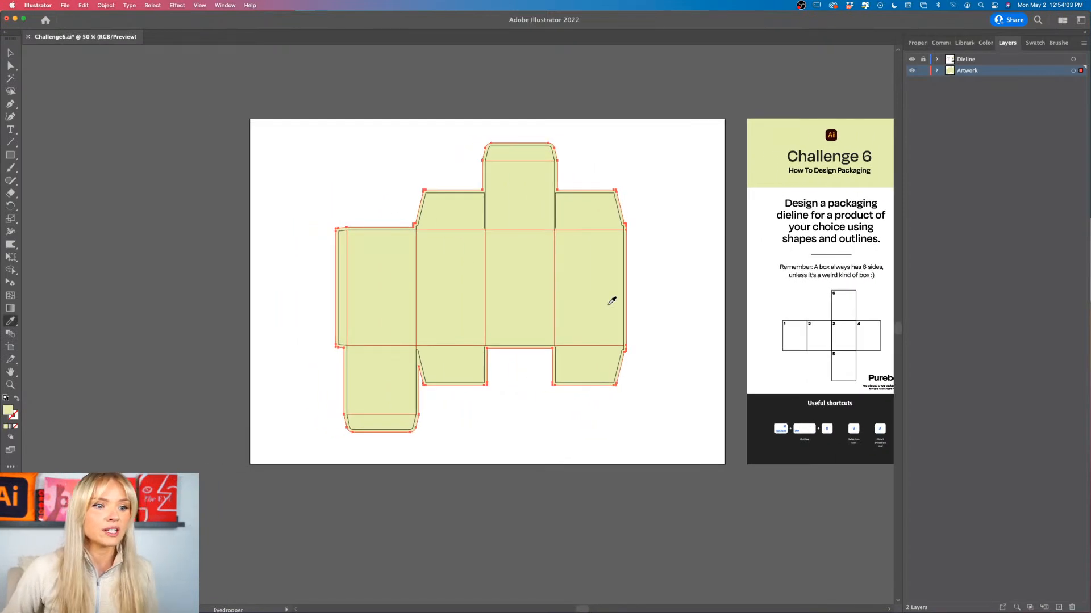
key(v)
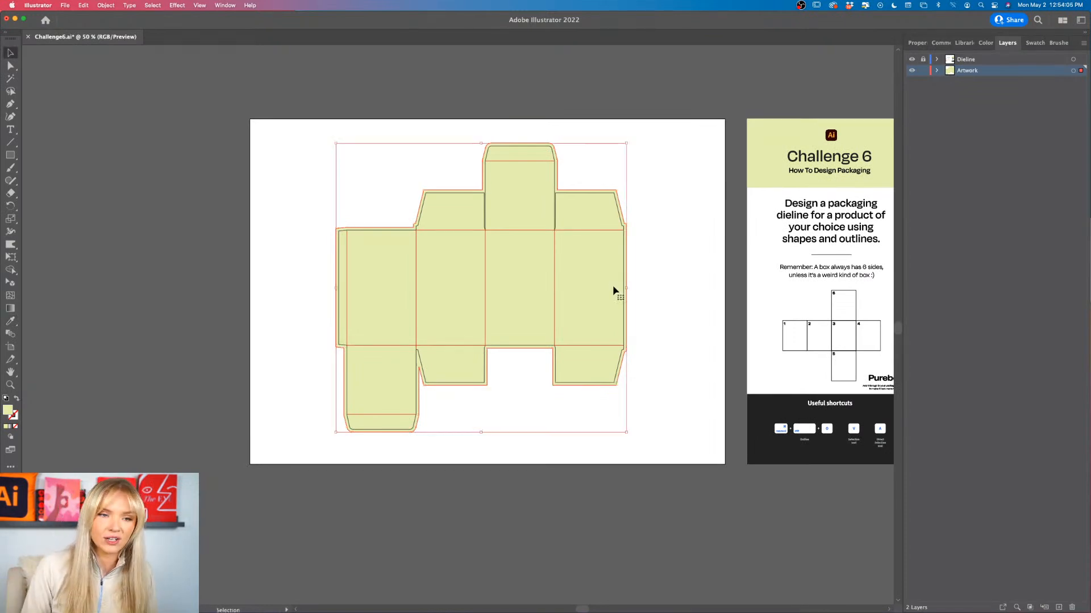
Step: Move the Purebox logo from the challenge card onto the third main panel, rotated 90° counterclockwise and enlarged to nearly the panel's height
scroll(651, 295, right, 5)
scroll(868, 405, up, 4)
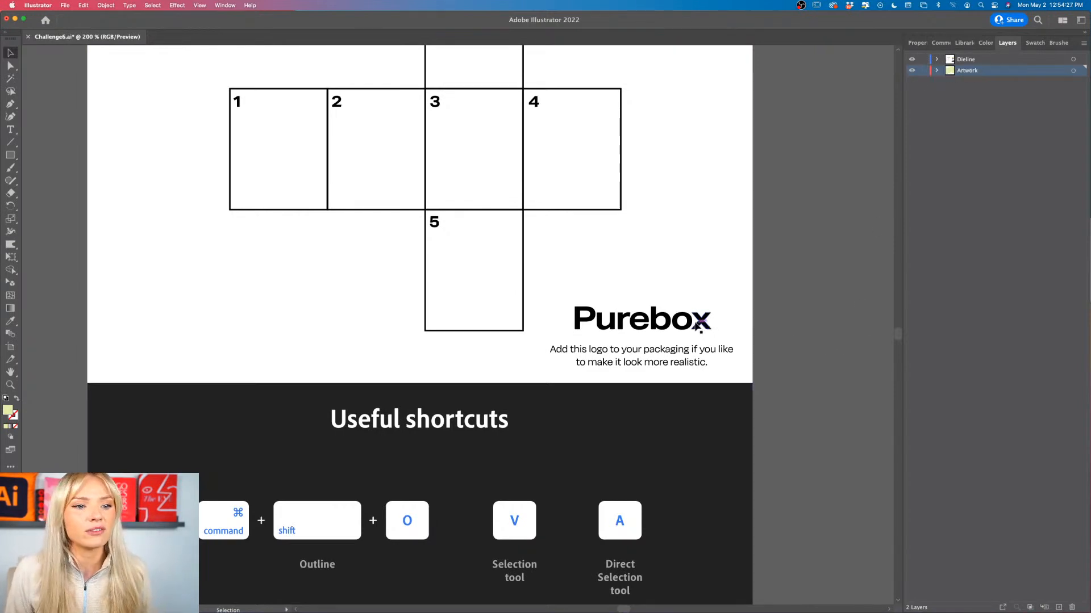
drag(704, 324, 733, 310)
scroll(735, 310, down, 1)
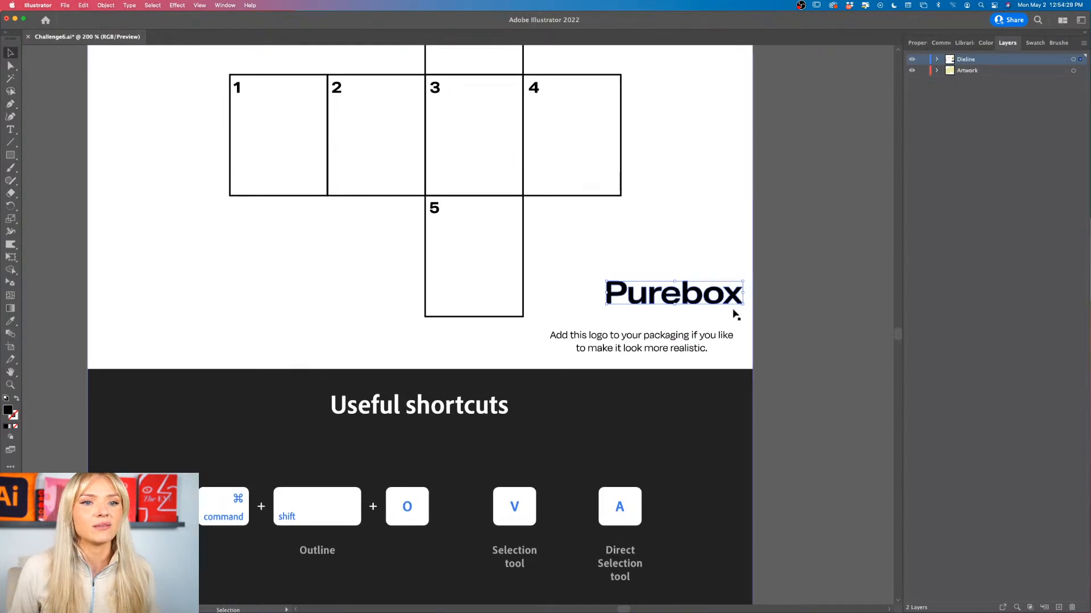
scroll(736, 307, down, 1)
scroll(803, 309, down, 4)
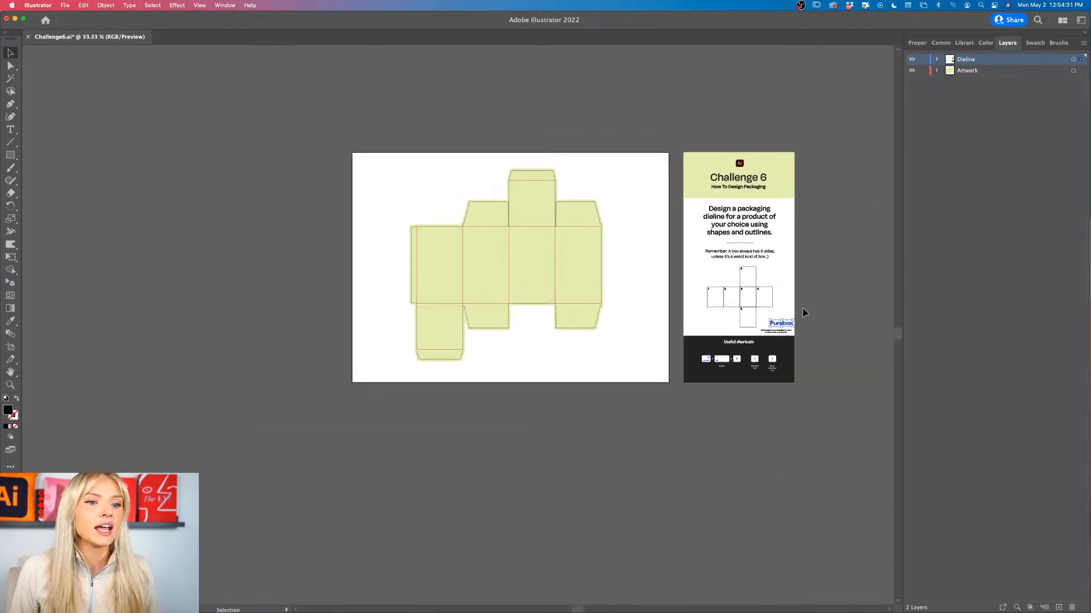
drag(799, 344, 558, 276)
scroll(541, 285, up, 5)
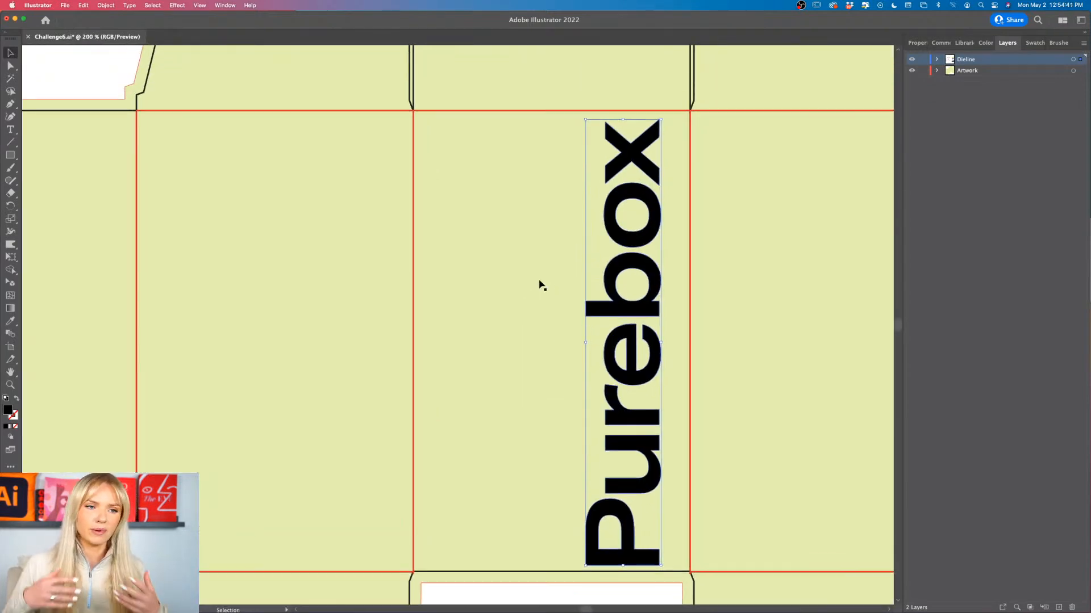
Step: Scale down the vertical Purebox logo and position it beside the third panel's right fold line with a margin, and clear the selection
scroll(541, 285, down, 1)
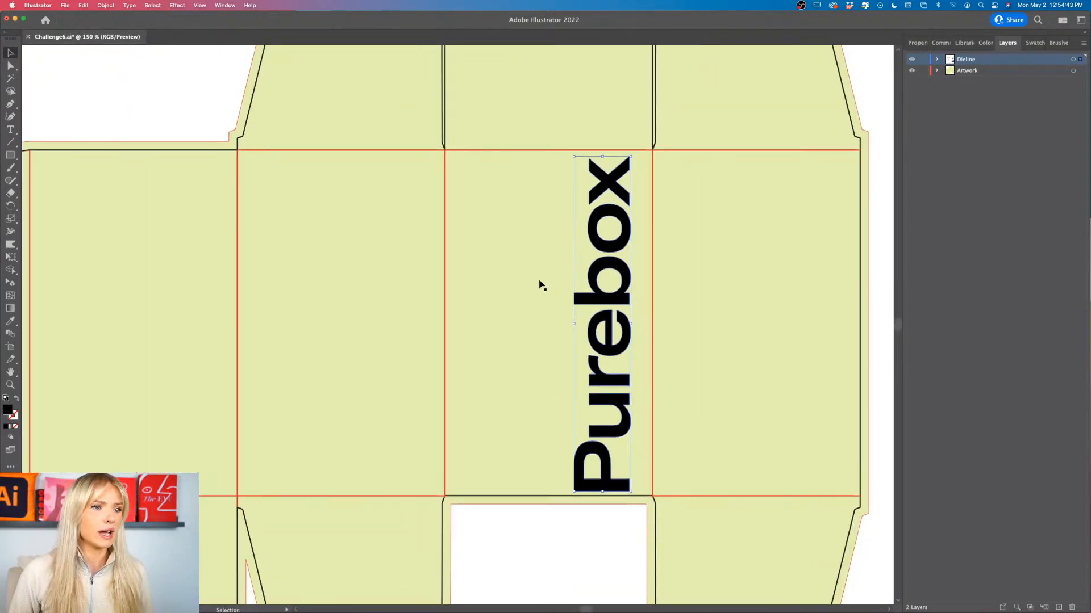
scroll(541, 285, down, 1)
scroll(539, 281, up, 1)
scroll(539, 281, left, 1)
drag(629, 321, 639, 321)
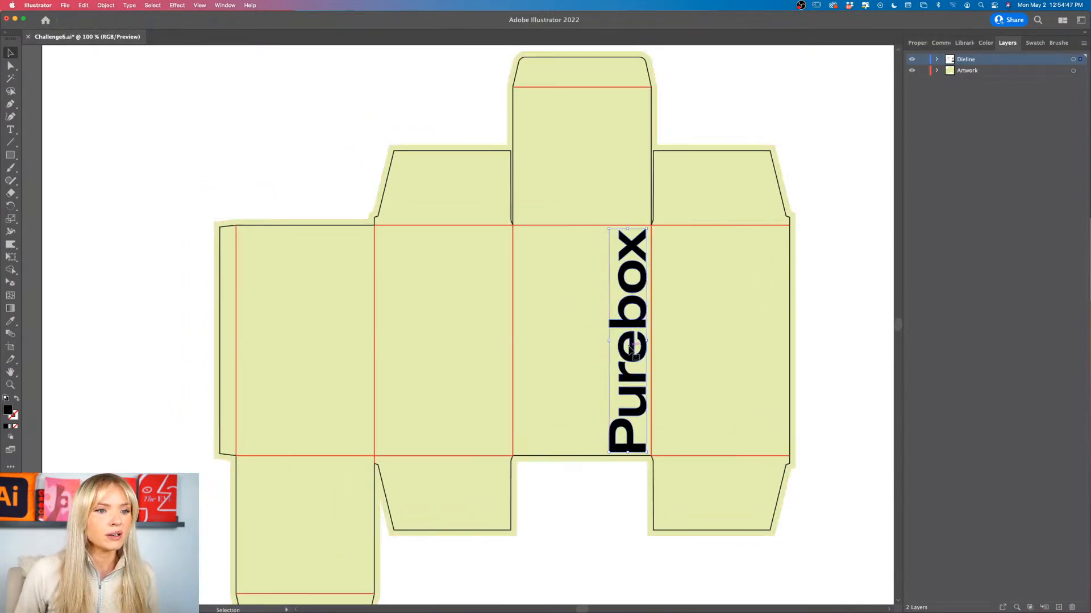
drag(647, 227, 632, 259)
click(824, 248)
scroll(824, 247, up, 2)
scroll(824, 247, down, 1)
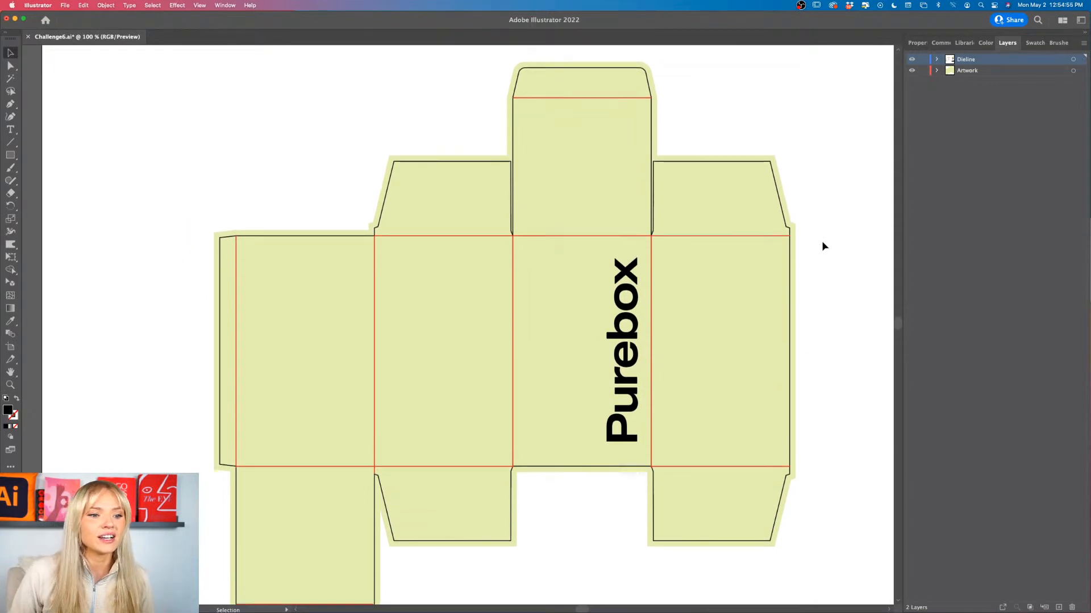
drag(627, 421, 627, 424)
click(852, 360)
Step: Hide the Dieline layer to check which layer holds the Purebox logo, and show it again
scroll(852, 359, down, 2)
scroll(852, 359, right, 4)
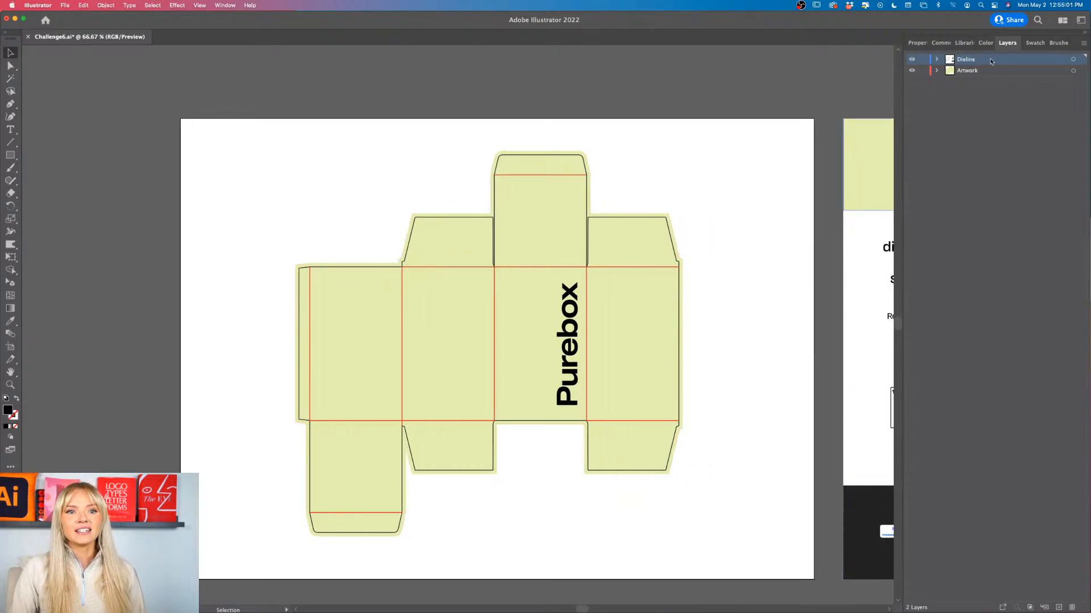
click(912, 59)
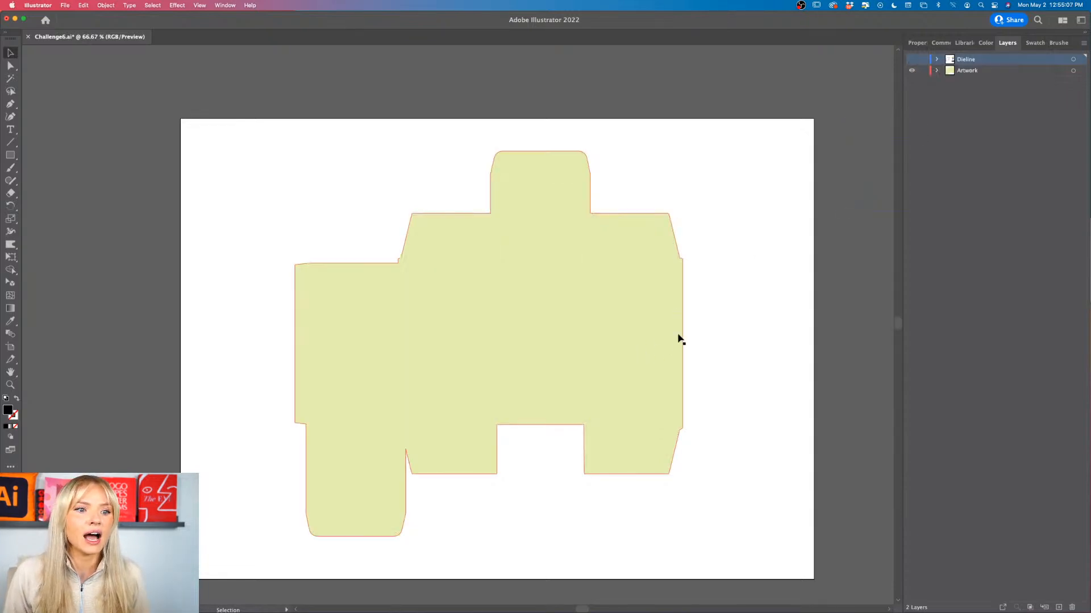
click(912, 59)
Step: Transfer the Purebox logo from the Dieline layer to the Artwork layer at the same position and clear the selection
click(568, 357)
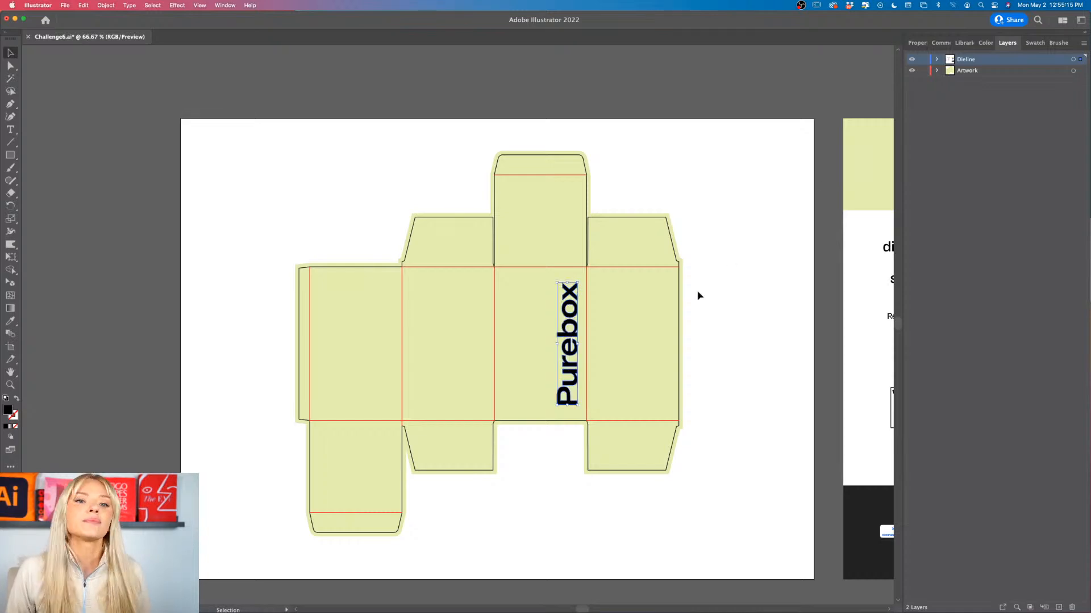
key(Delete)
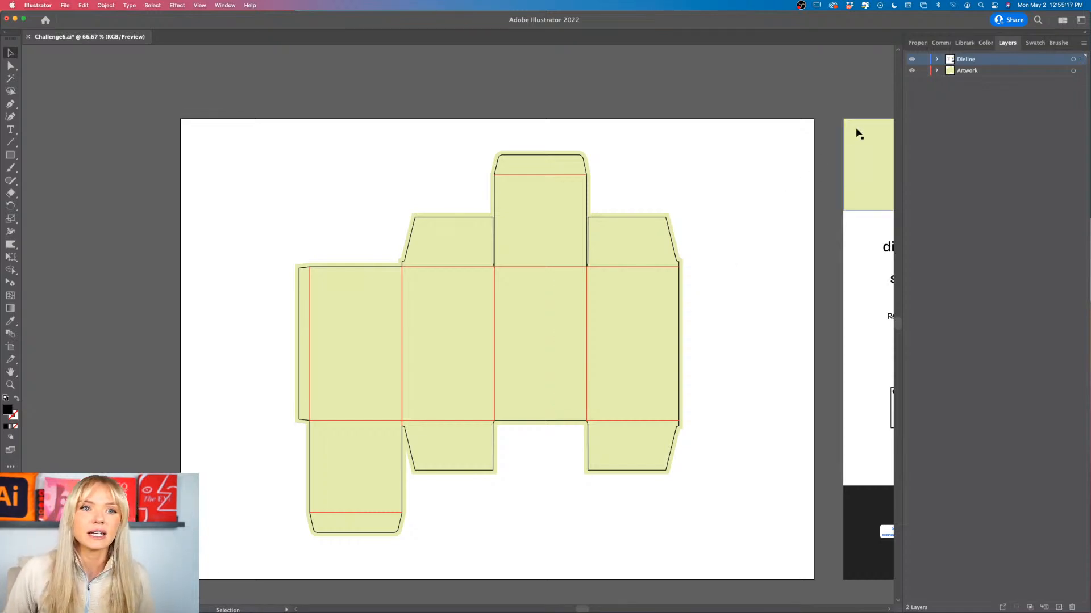
click(974, 71)
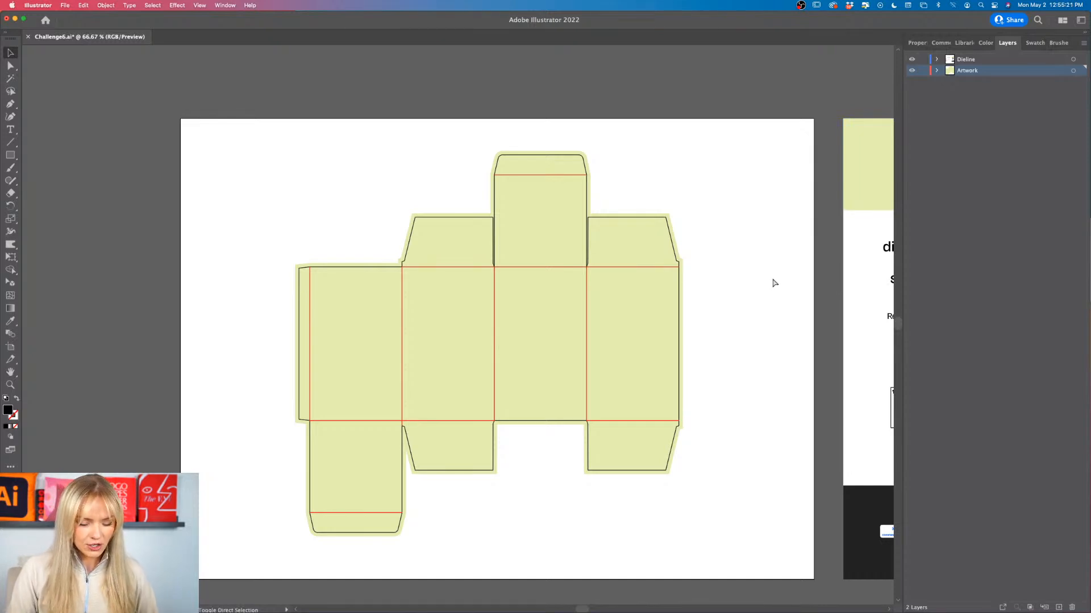
key(super+f)
click(573, 324)
scroll(572, 323, up, 2)
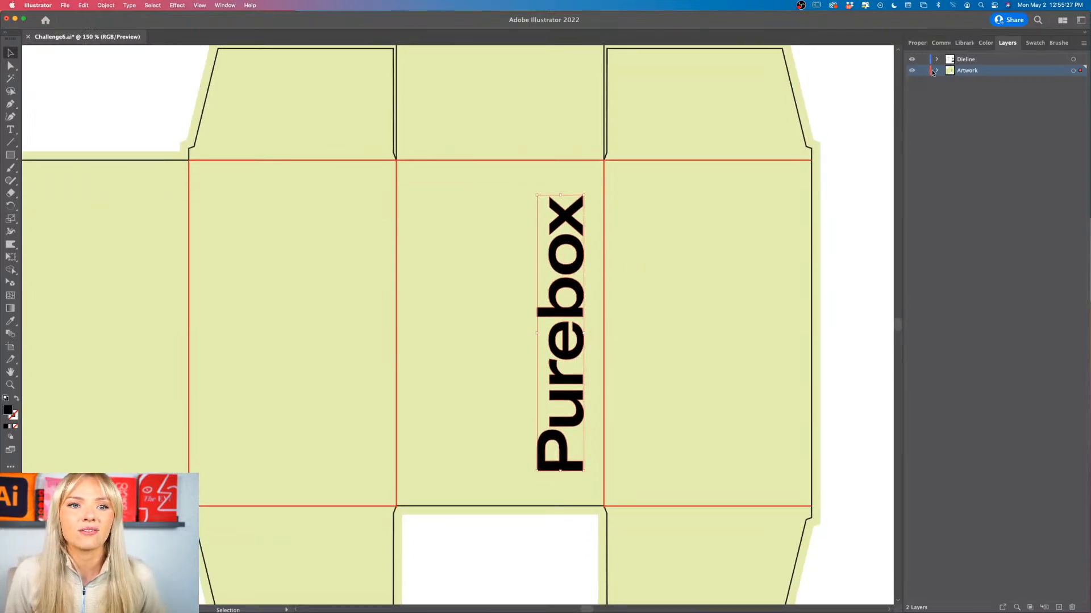
scroll(560, 317, up, 5)
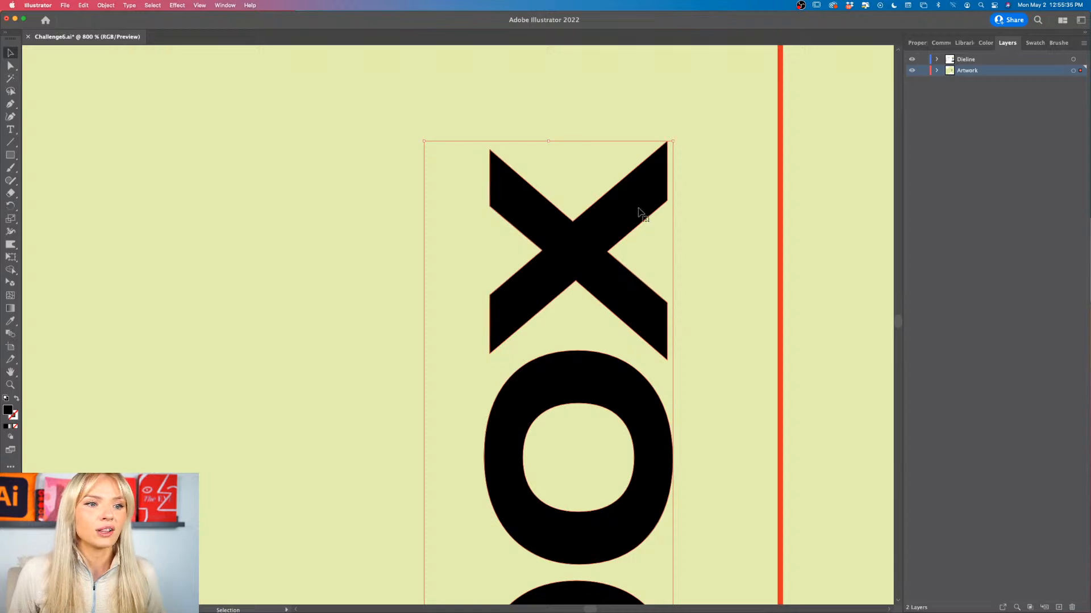
key(super+1)
click(809, 244)
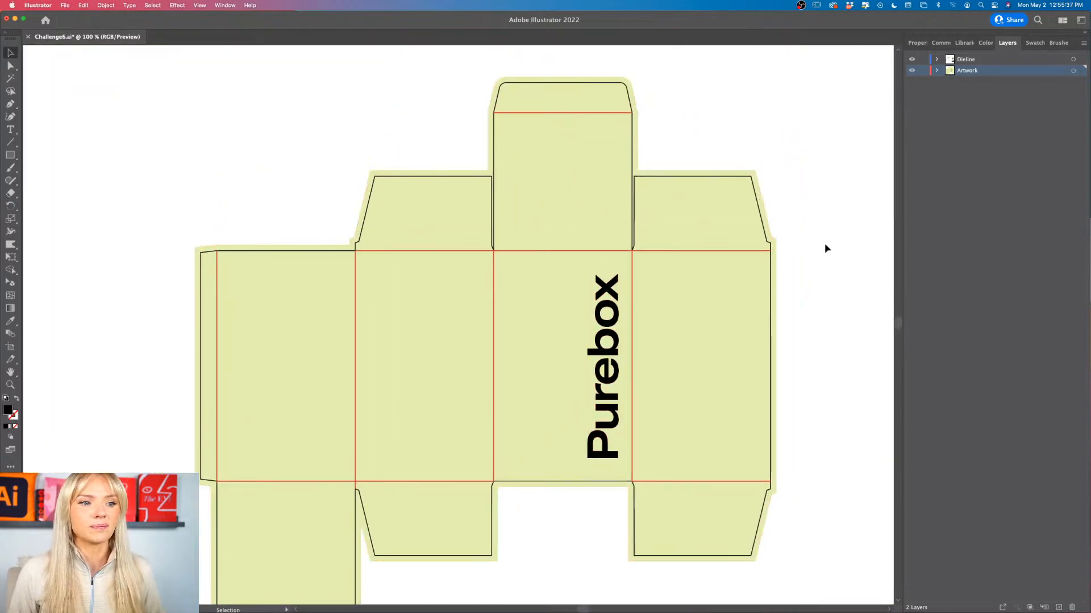
Step: Toggle the Dieline layer's visibility to compare the artwork with and without cut and fold lines, leaving it shown and no layer highlighted
scroll(826, 247, down, 2)
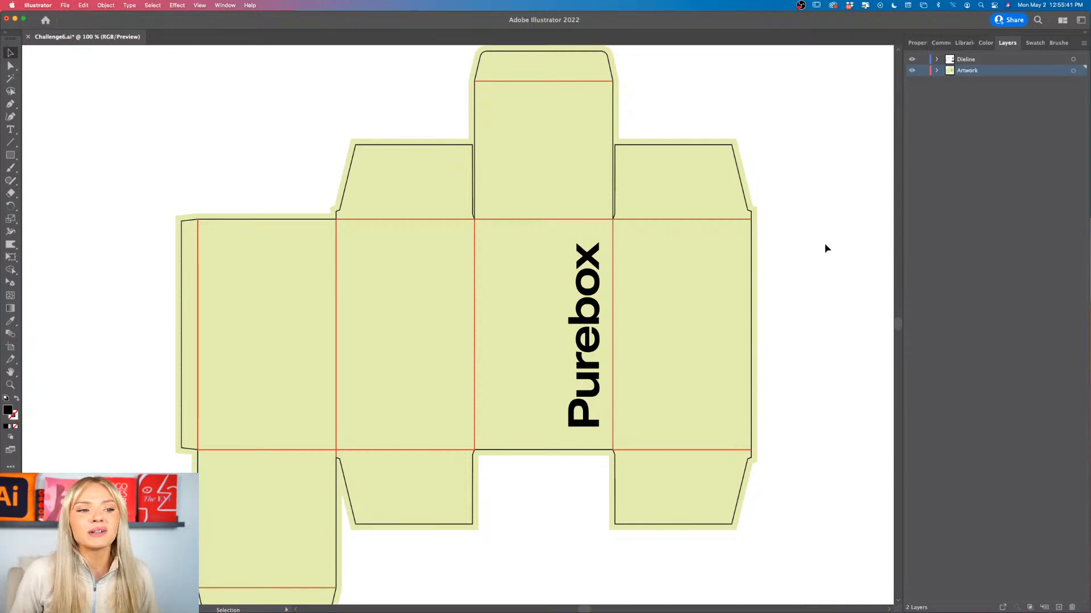
key(super+minus)
click(911, 59)
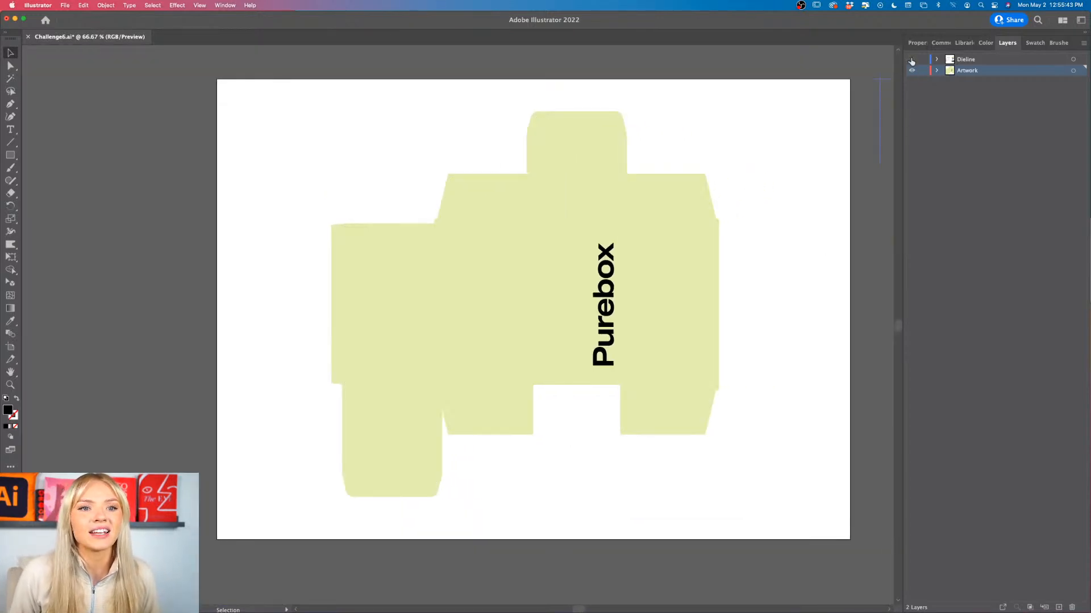
click(912, 60)
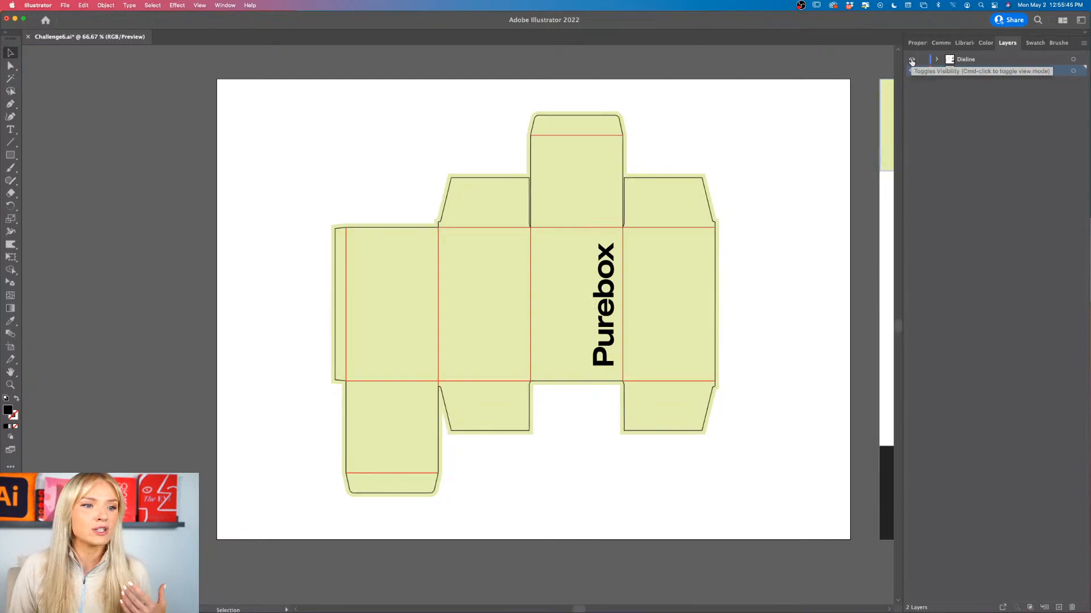
click(911, 60)
click(911, 60)
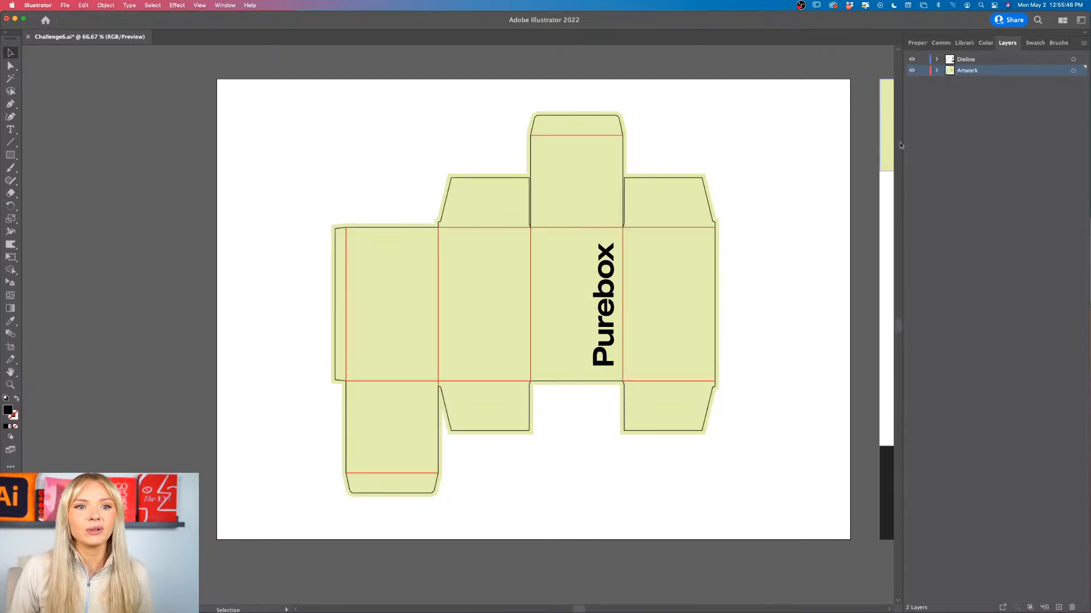
click(911, 60)
scroll(773, 151, right, 2)
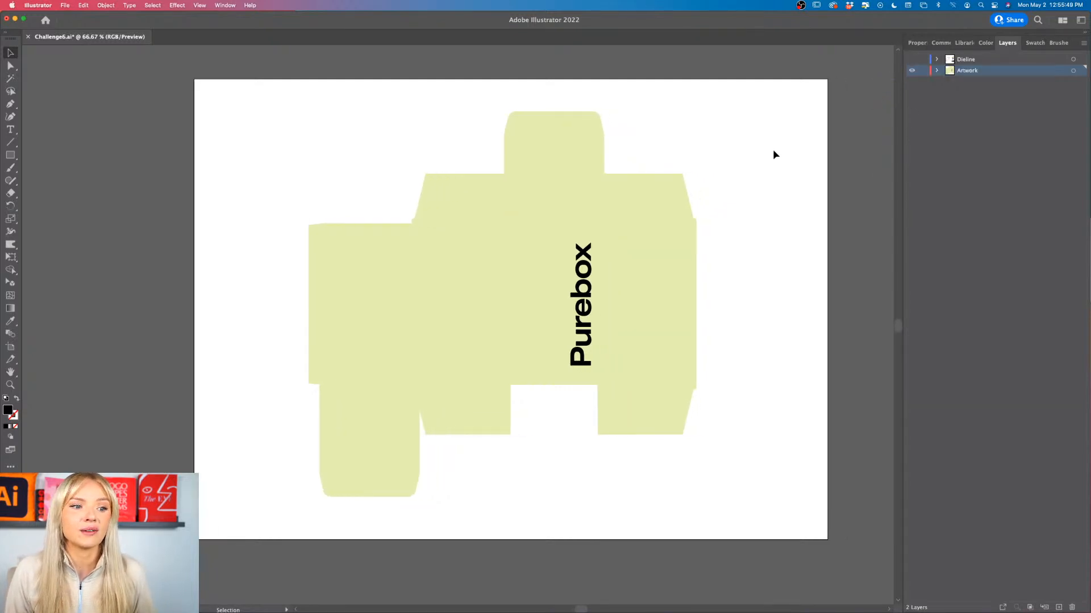
scroll(774, 153, up, 2)
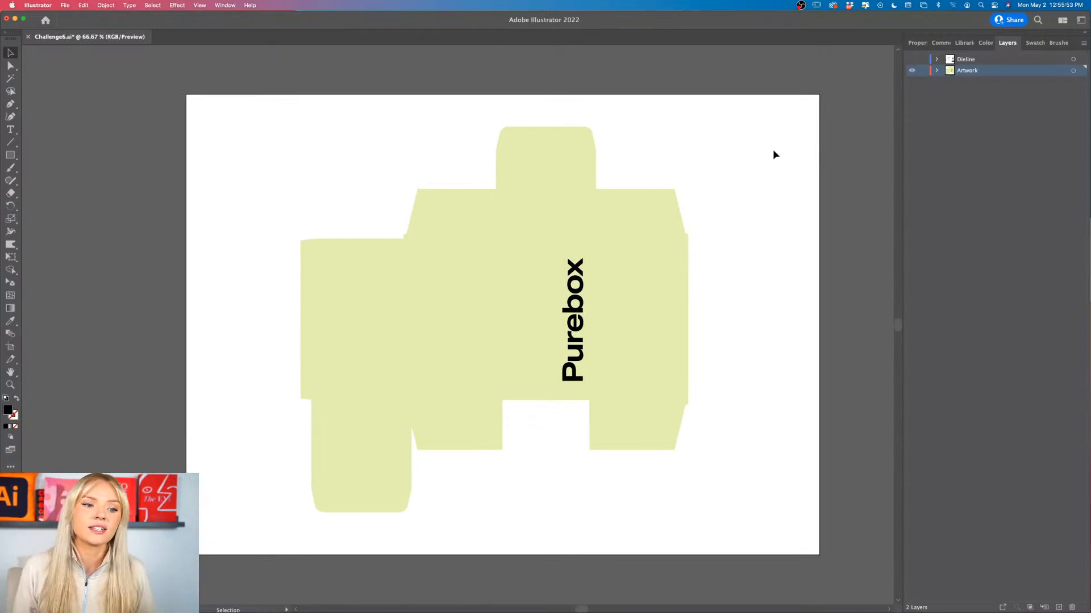
scroll(773, 151, down, 1)
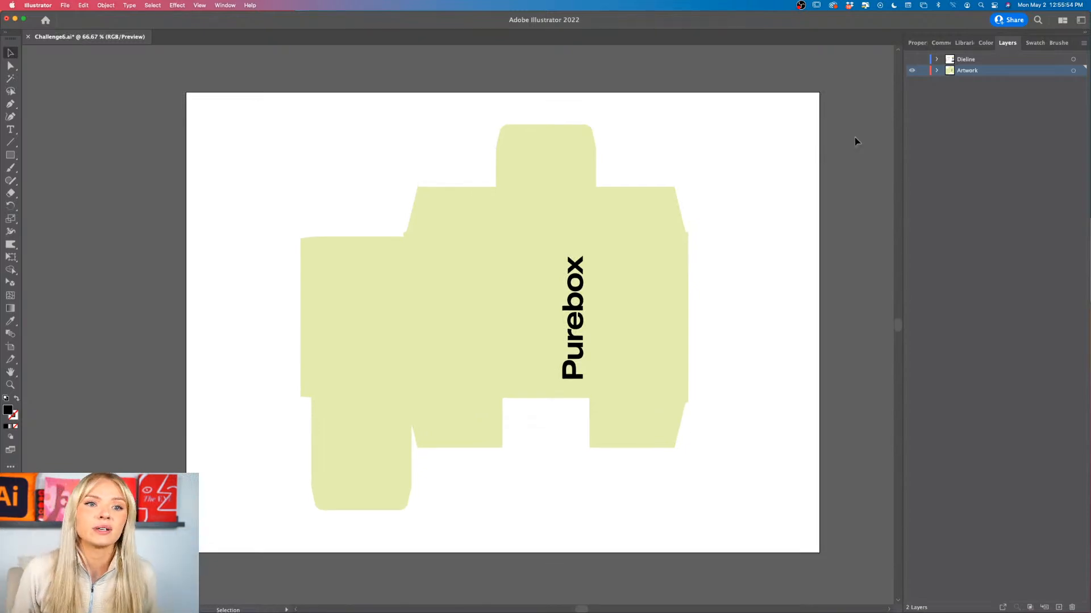
click(911, 59)
scroll(688, 290, right, 2)
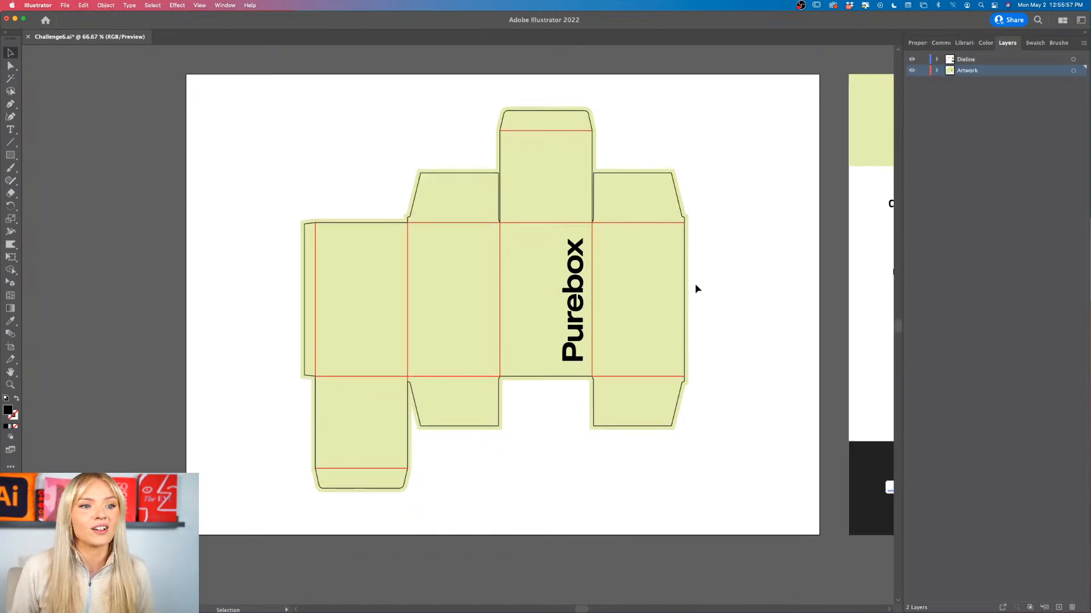
click(1060, 100)
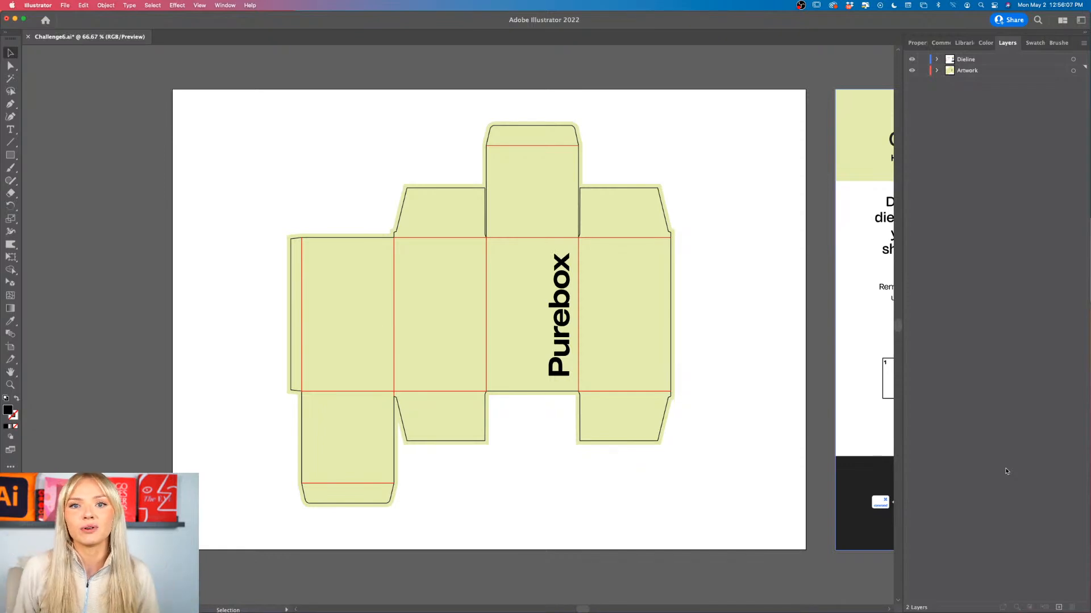
scroll(704, 338, right, 2)
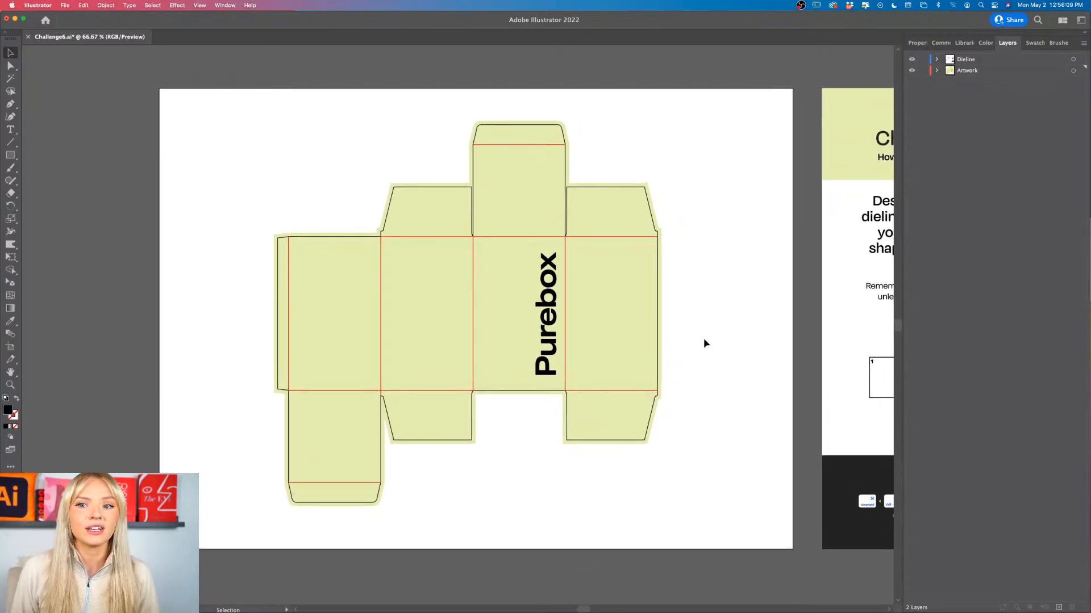